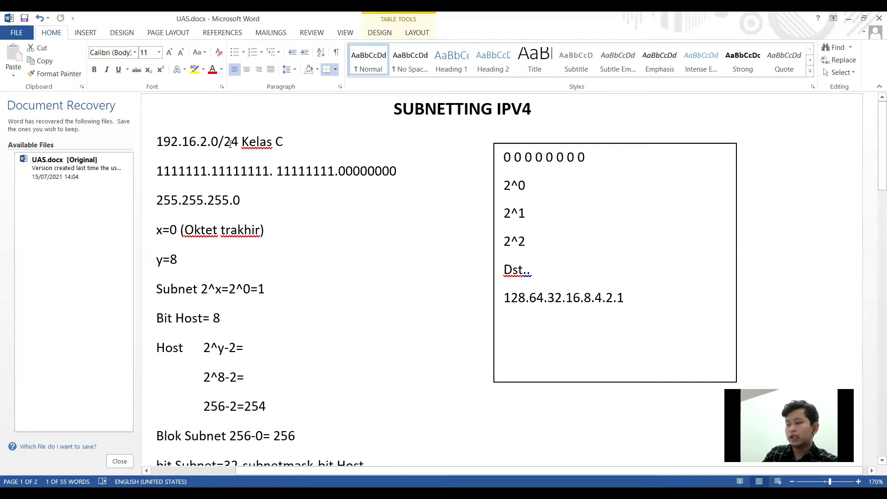
Step: Examine the /24 prefix of the class C address, its binary subnet mask and the decimal mask beneath it
{"action": "double_click", "coordinate": [229, 144]}
{"action": "left_click", "coordinate": [211, 171]}
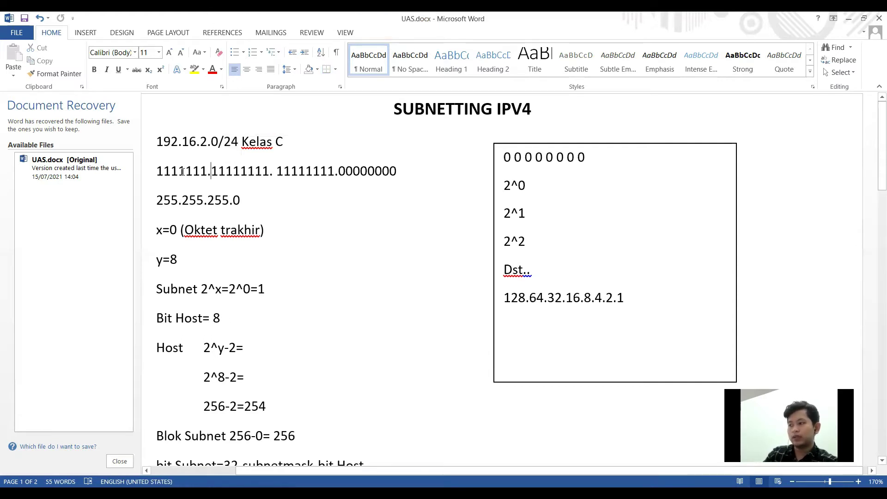
{"action": "left_click_drag", "start_coordinate": [160, 170], "coordinate": [318, 170]}
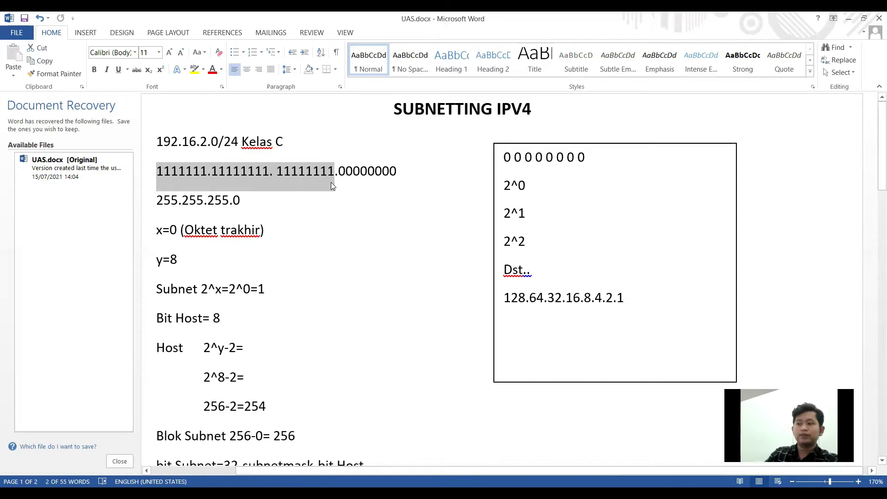
{"action": "left_click", "coordinate": [331, 182]}
{"action": "scroll", "coordinate": [211, 199], "scroll_direction": "down", "scroll_amount": 1}
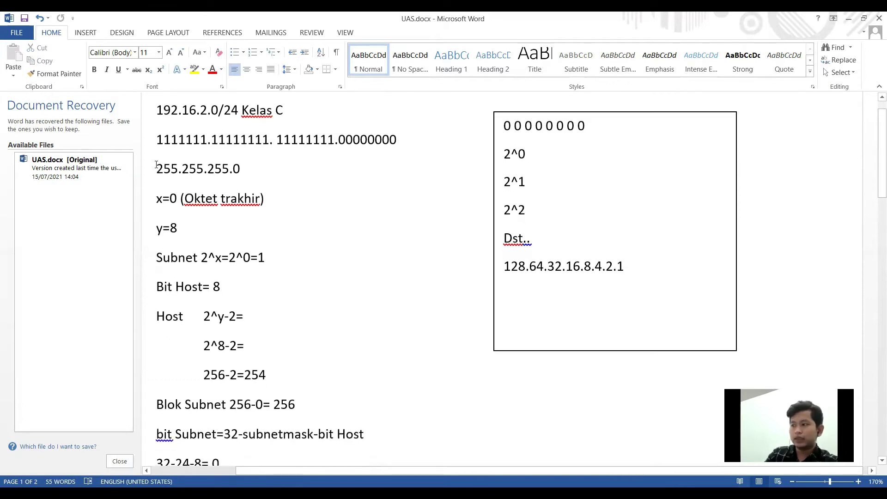
{"action": "left_click_drag", "start_coordinate": [170, 174], "coordinate": [245, 172]}
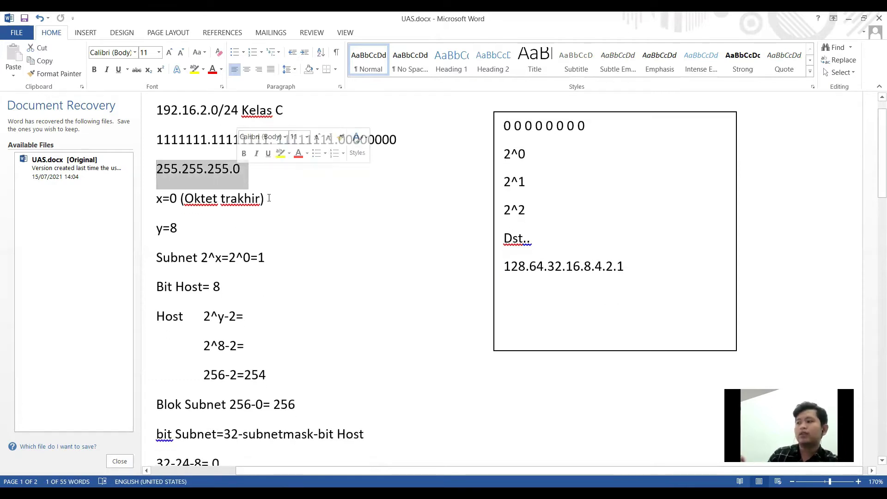
{"action": "left_click", "coordinate": [207, 176]}
Step: Examine the eight zero bits in the text box one position at a time against the powers of two
{"action": "triple_click", "coordinate": [587, 129]}
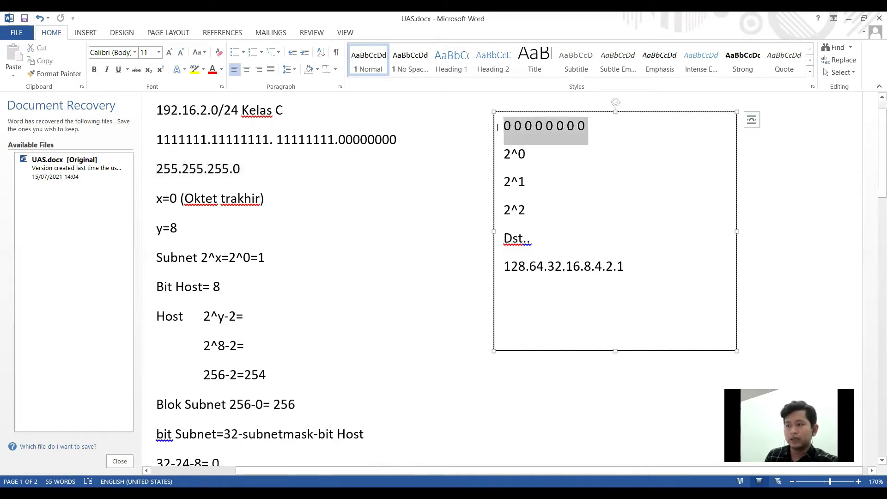
{"action": "left_click", "coordinate": [583, 129]}
{"action": "double_click", "coordinate": [582, 128]}
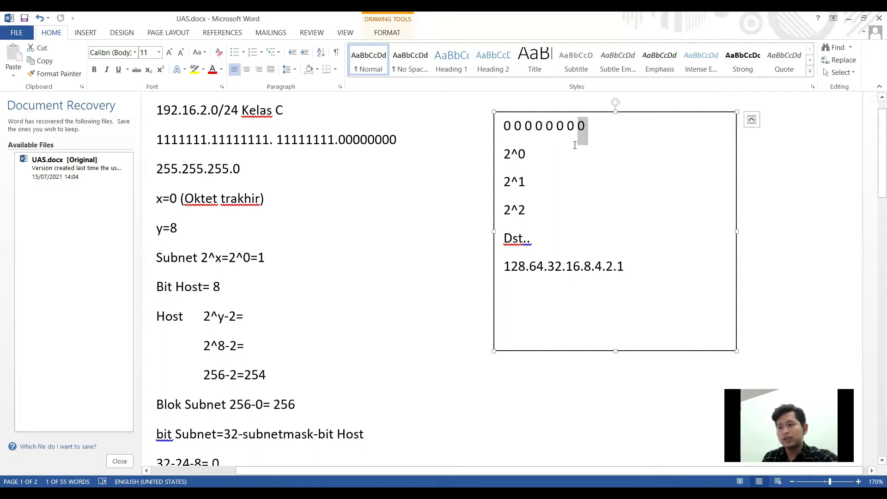
{"action": "double_click", "coordinate": [572, 130]}
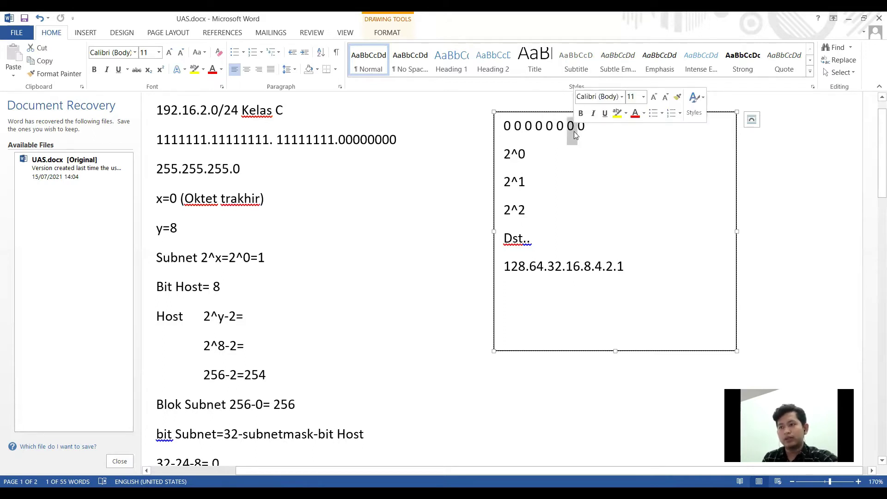
{"action": "double_click", "coordinate": [550, 132]}
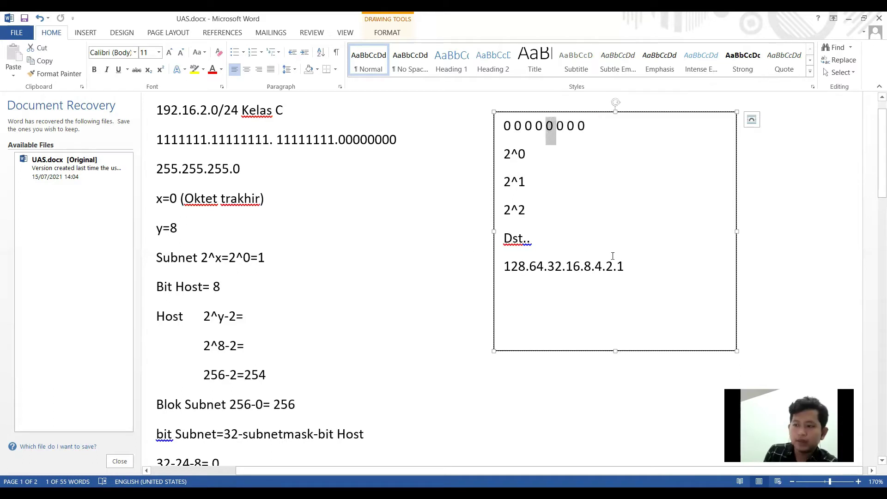
Step: Add a line reading 255 below the row of bit values 128.64.32.16.8.4.2.1 in the text box
{"action": "left_click_drag", "start_coordinate": [633, 264], "coordinate": [513, 262]}
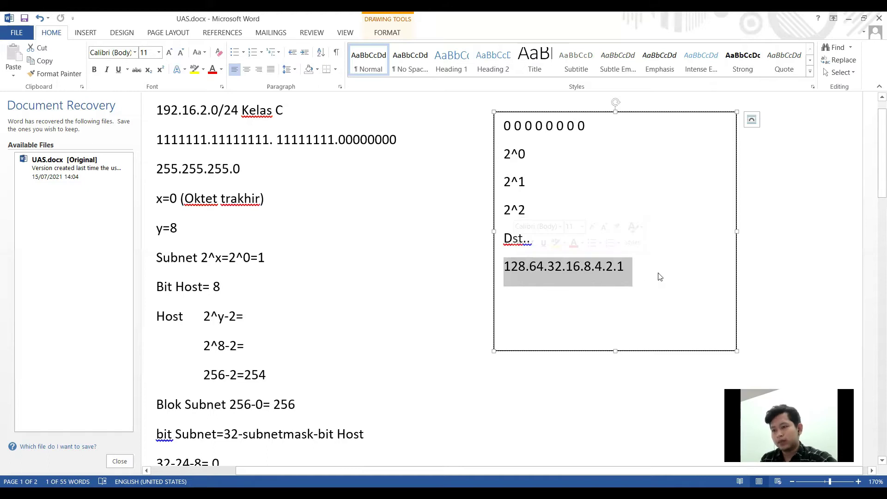
{"action": "left_click", "coordinate": [630, 274]}
{"action": "key", "text": "Return"}
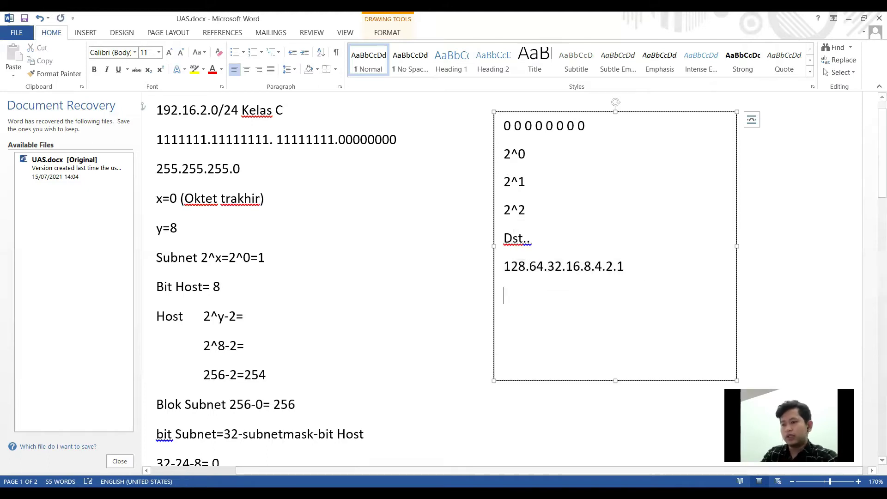
{"action": "type", "text": "2555"}
{"action": "key", "text": "BackSpace"}
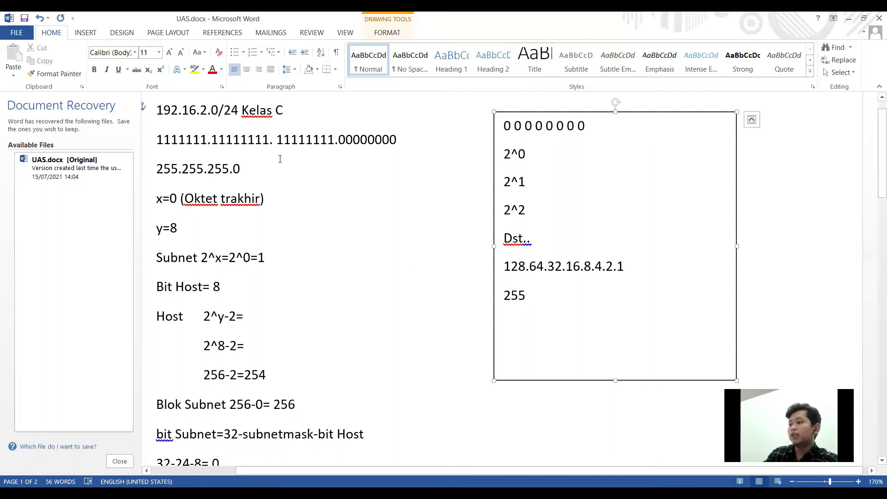
Step: Examine the x and y values against the last octet of the binary subnet mask
{"action": "left_click", "coordinate": [277, 258]}
{"action": "scroll", "coordinate": [194, 254], "scroll_direction": "up", "scroll_amount": 1}
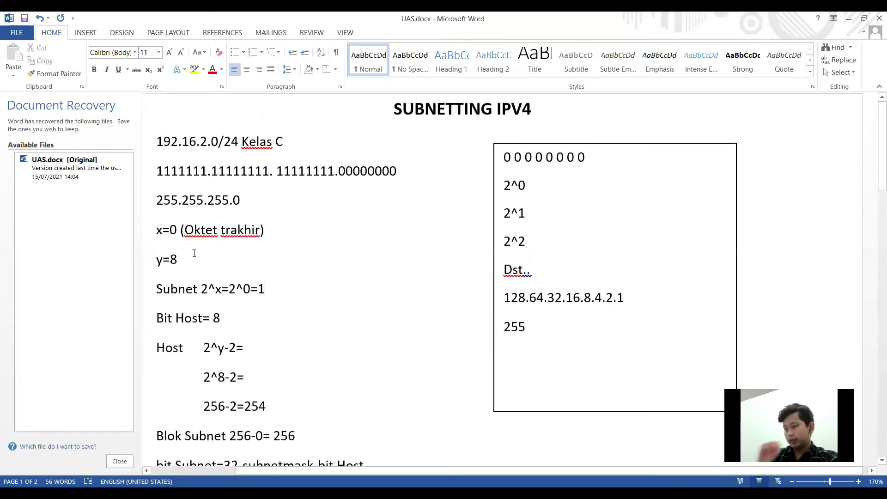
{"action": "left_click", "coordinate": [184, 229]}
{"action": "left_click", "coordinate": [272, 230], "text": "shift"}
{"action": "left_click", "coordinate": [205, 230]}
{"action": "left_click_drag", "start_coordinate": [340, 172], "coordinate": [405, 172]}
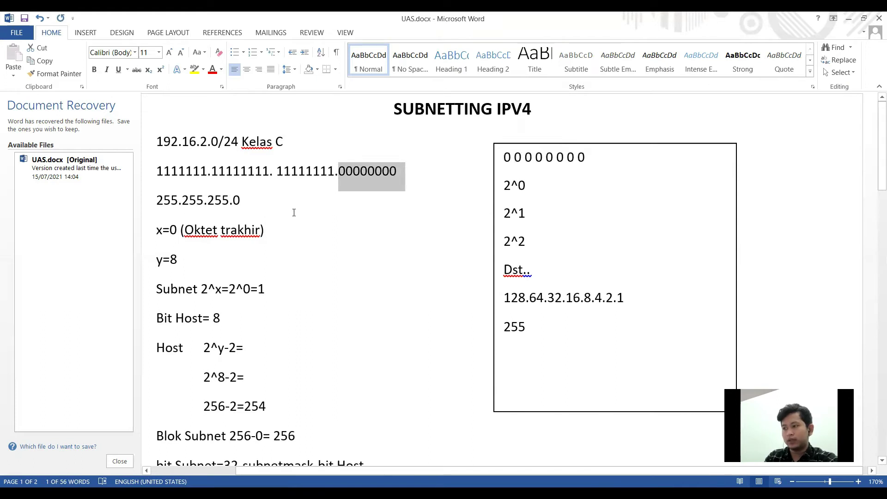
{"action": "scroll", "coordinate": [242, 233], "scroll_direction": "down", "scroll_amount": 1}
{"action": "left_click", "coordinate": [192, 238]}
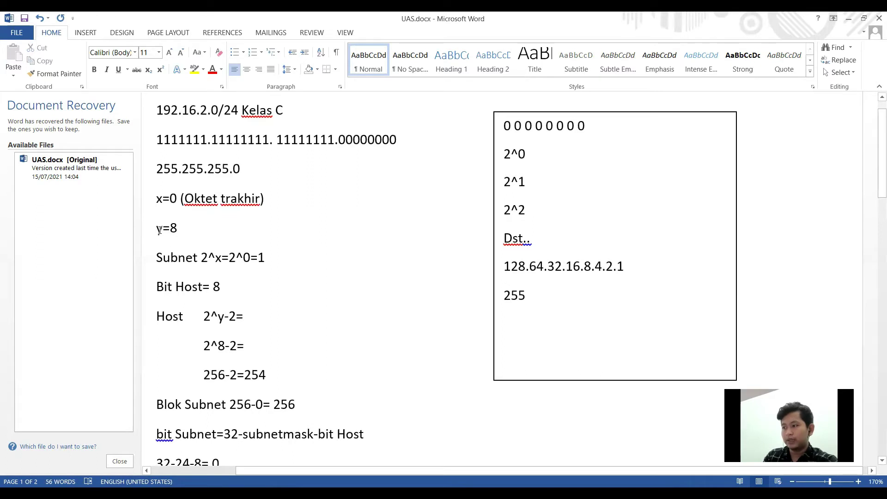
{"action": "left_click_drag", "start_coordinate": [338, 139], "coordinate": [398, 146]}
{"action": "left_click", "coordinate": [374, 144]}
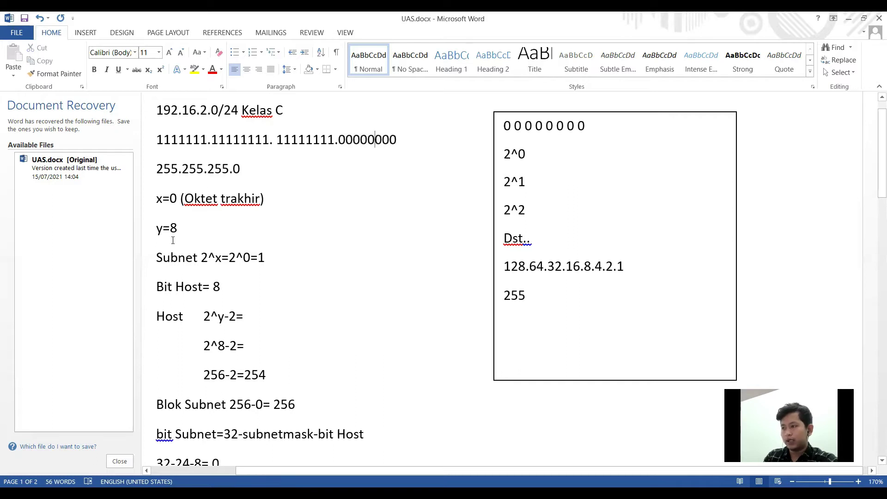
{"action": "left_click", "coordinate": [406, 138]}
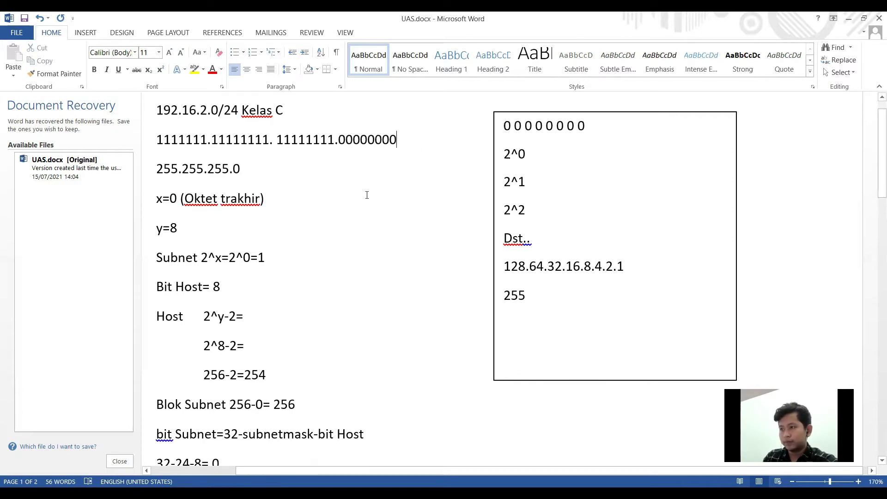
Step: Review the subnet, host and block subnet calculations, comparing them with the x value of the last octet
{"action": "scroll", "coordinate": [211, 216], "scroll_direction": "down", "scroll_amount": 2}
{"action": "scroll", "coordinate": [194, 226], "scroll_direction": "up", "scroll_amount": 2}
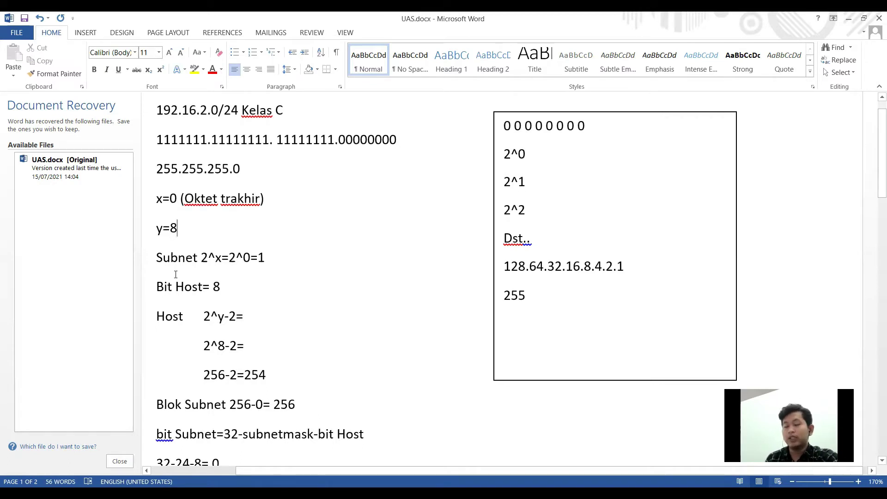
{"action": "scroll", "coordinate": [226, 292], "scroll_direction": "down", "scroll_amount": 2}
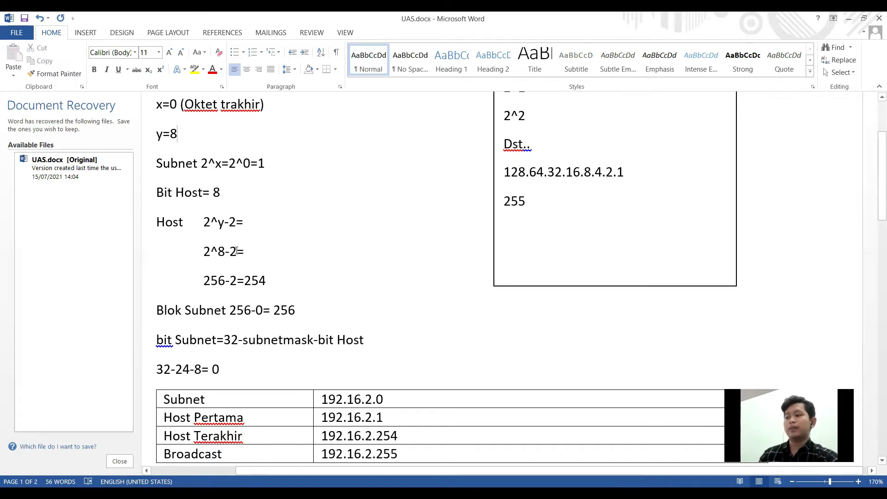
{"action": "left_click_drag", "start_coordinate": [267, 277], "coordinate": [244, 280]}
{"action": "scroll", "coordinate": [260, 289], "scroll_direction": "down", "scroll_amount": 2}
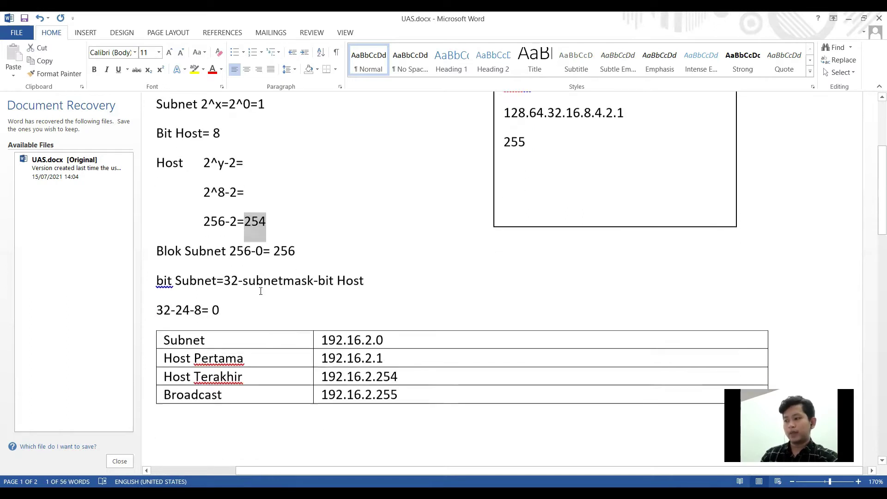
{"action": "scroll", "coordinate": [260, 291], "scroll_direction": "up", "scroll_amount": 1}
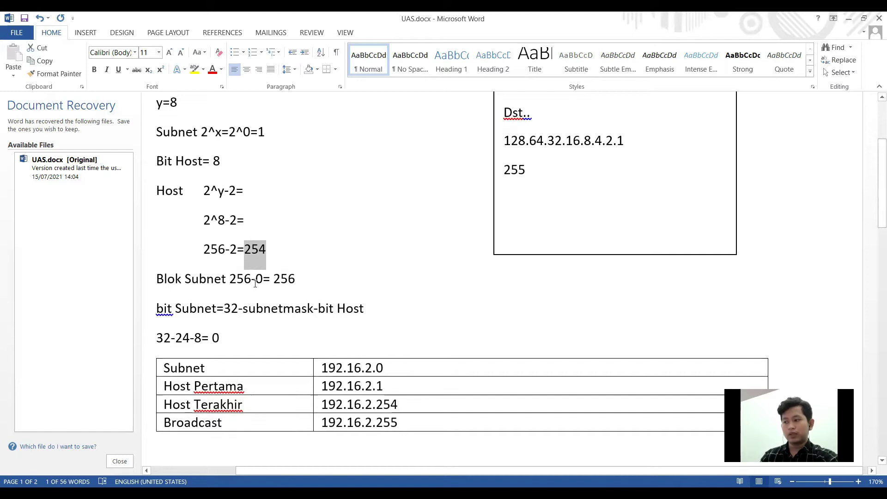
{"action": "scroll", "coordinate": [254, 284], "scroll_direction": "up", "scroll_amount": 3}
{"action": "left_click_drag", "start_coordinate": [181, 167], "coordinate": [263, 168]}
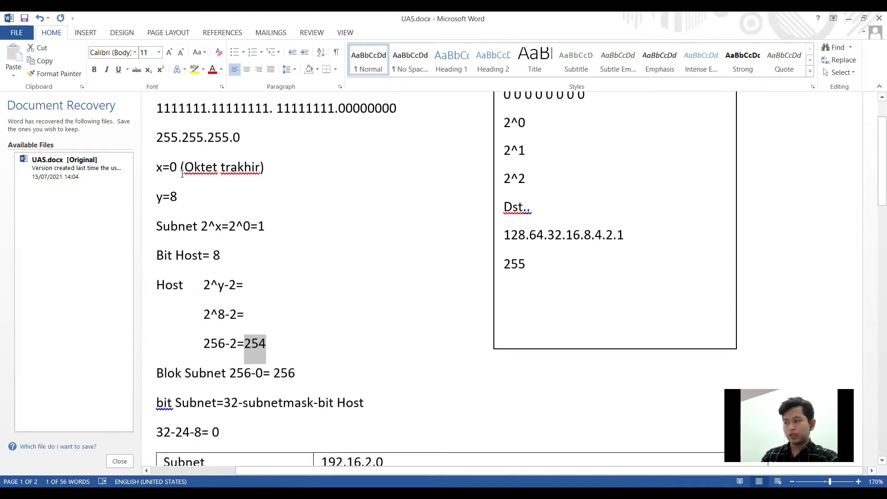
{"action": "left_click", "coordinate": [163, 169]}
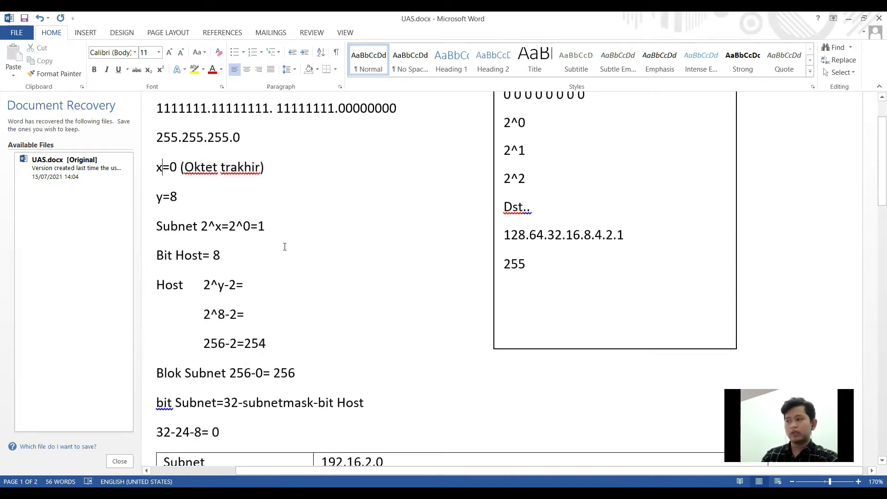
Step: Review the bit subnet formula against the address prefix and the Bit Host value, down to the result table
{"action": "scroll", "coordinate": [280, 285], "scroll_direction": "down", "scroll_amount": 1}
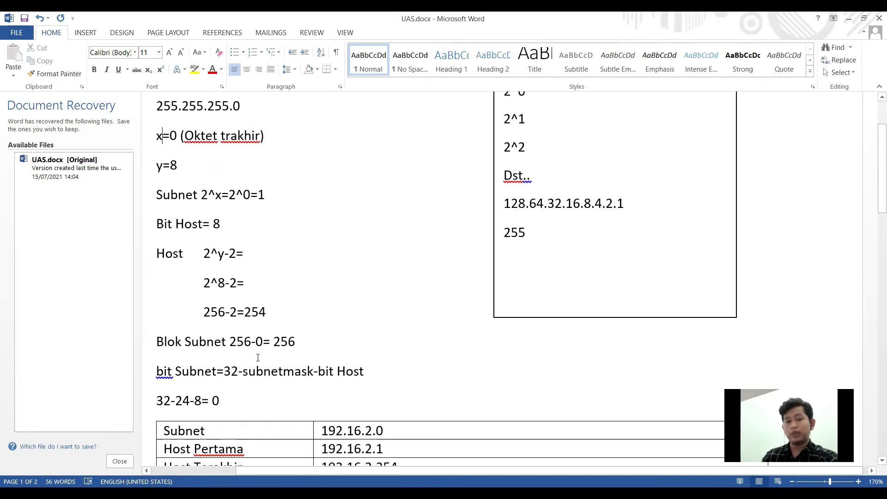
{"action": "scroll", "coordinate": [274, 356], "scroll_direction": "down", "scroll_amount": 3}
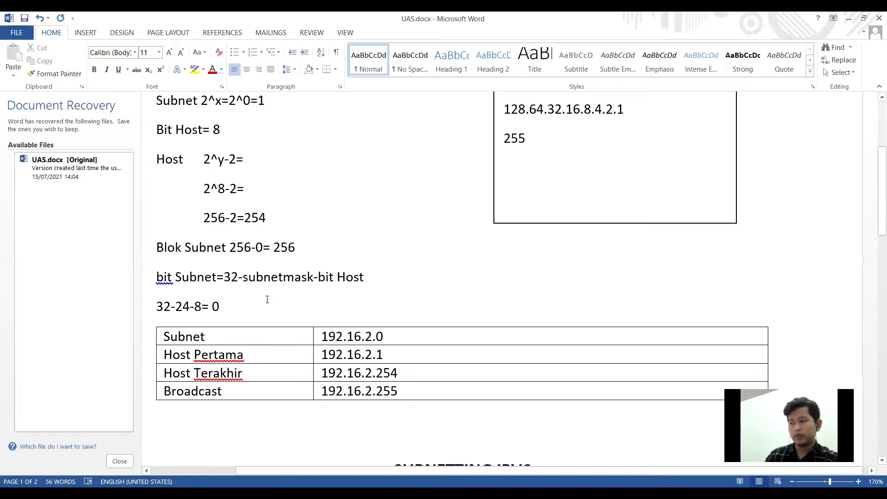
{"action": "scroll", "coordinate": [233, 289], "scroll_direction": "up", "scroll_amount": 5}
{"action": "double_click", "coordinate": [233, 113]}
{"action": "scroll", "coordinate": [194, 277], "scroll_direction": "down", "scroll_amount": 5}
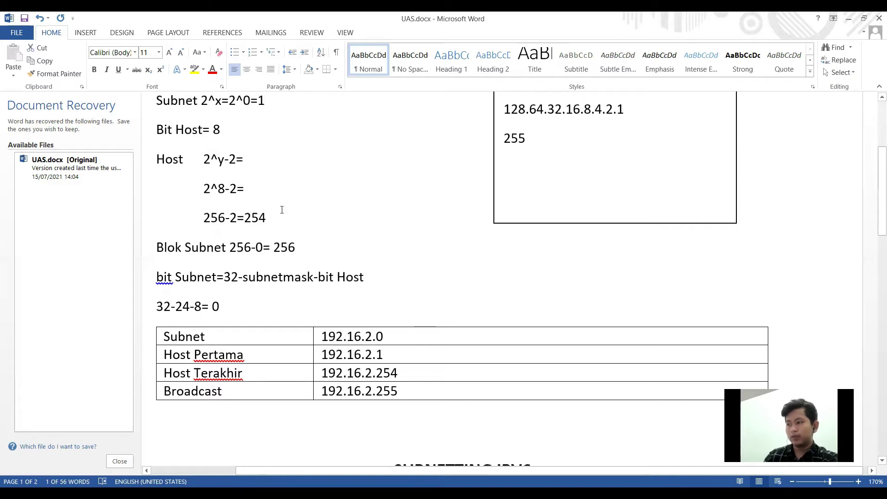
{"action": "left_click", "coordinate": [208, 129]}
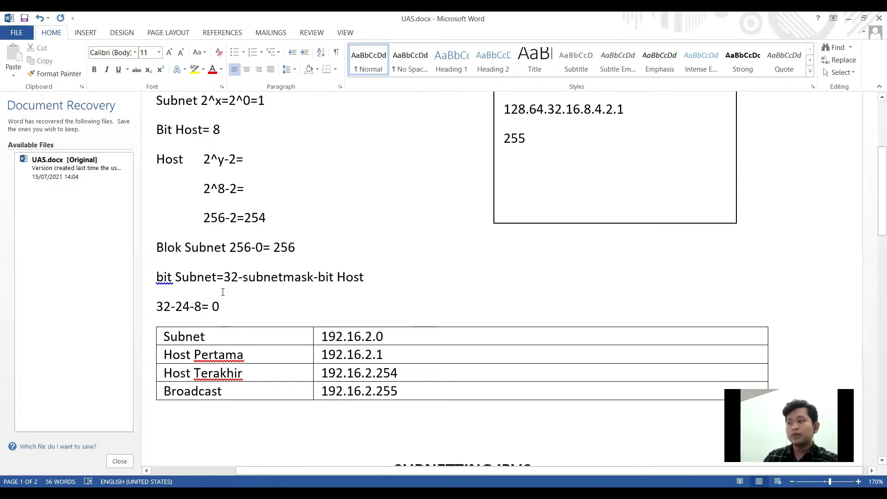
{"action": "scroll", "coordinate": [259, 334], "scroll_direction": "down", "scroll_amount": 2}
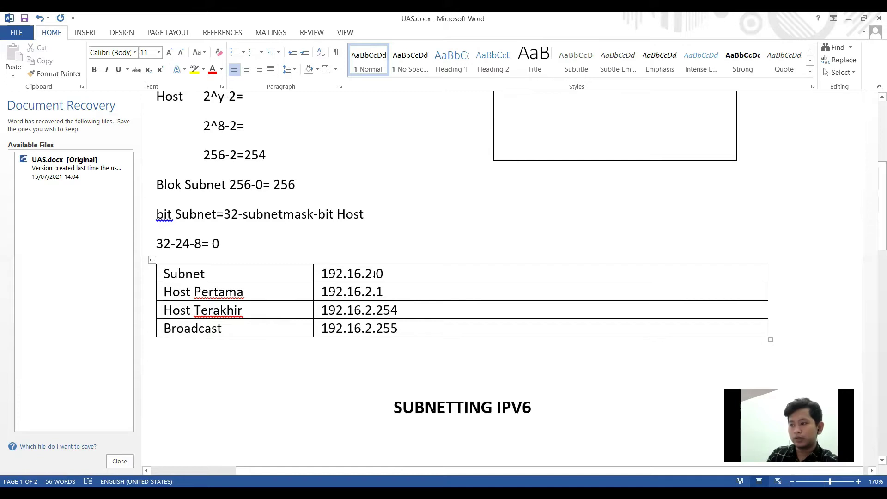
Step: Change the Host Terakhir address in the IPv4 result table to 192.16.2.253
{"action": "double_click", "coordinate": [211, 293]}
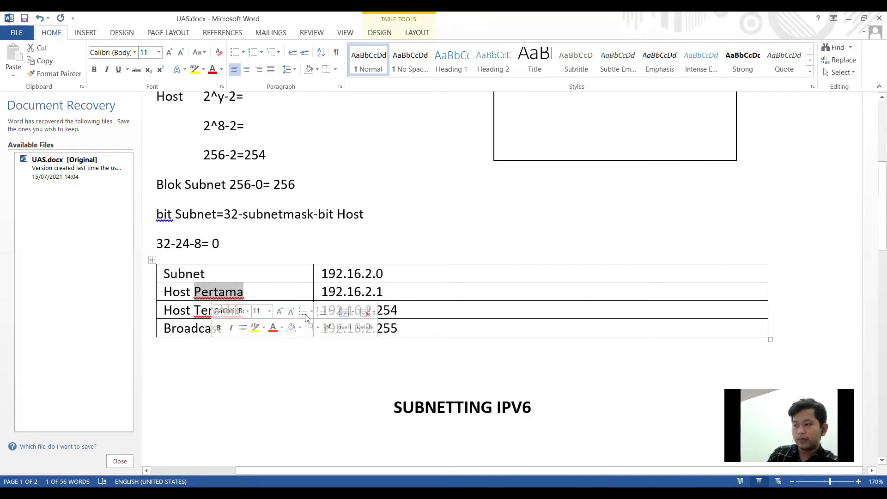
{"action": "left_click", "coordinate": [400, 313]}
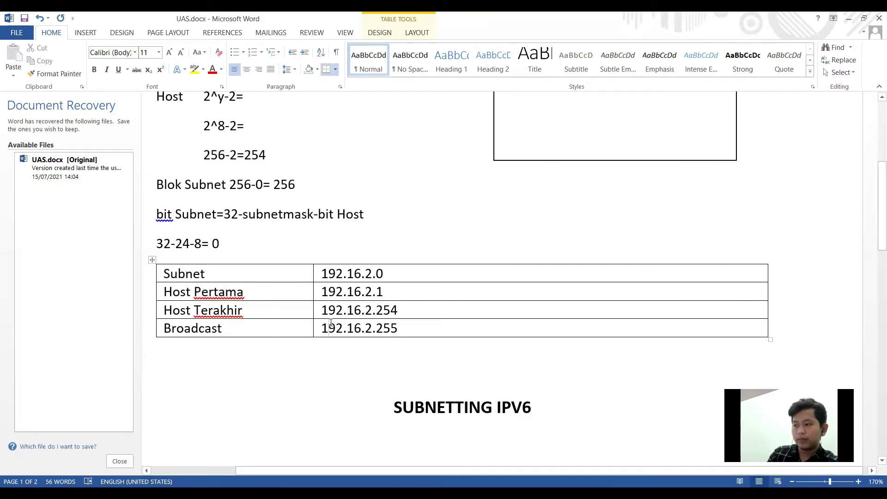
{"action": "left_click_drag", "start_coordinate": [343, 328], "coordinate": [321, 328]}
{"action": "left_click", "coordinate": [369, 318]}
{"action": "left_click", "coordinate": [428, 310]}
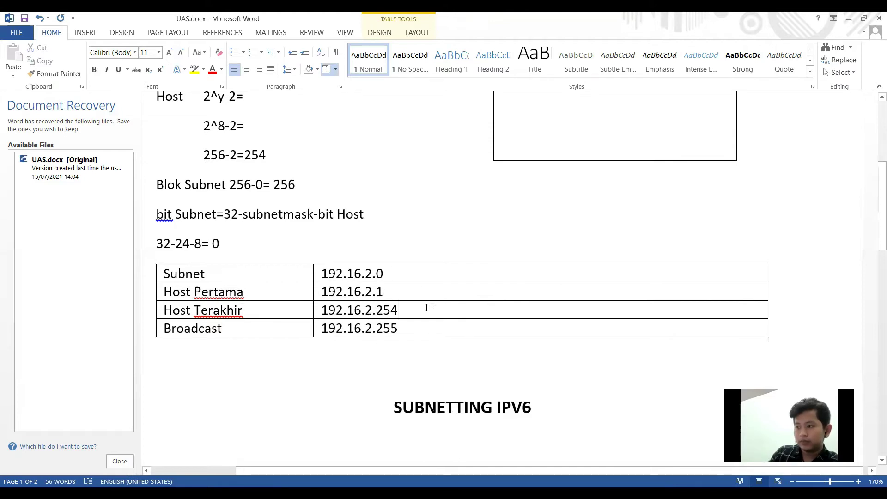
{"action": "key", "text": "BackSpace"}
{"action": "type", "text": "3"}
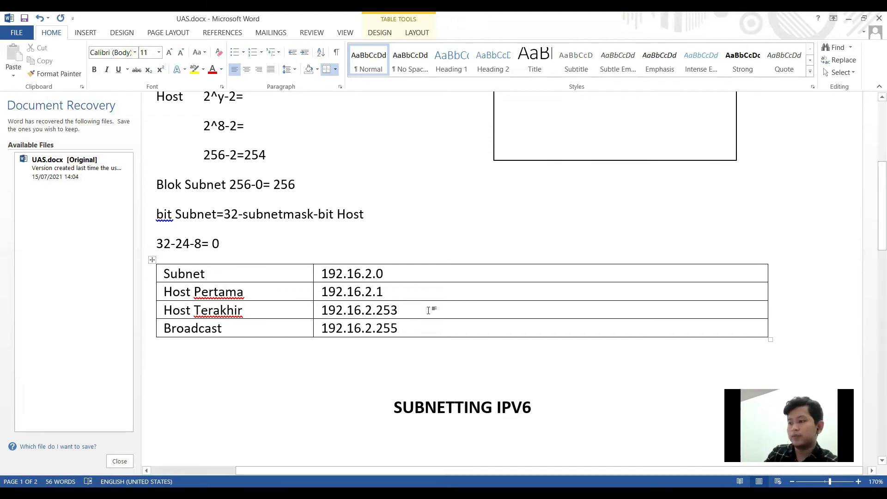
{"action": "key", "text": "Down"}
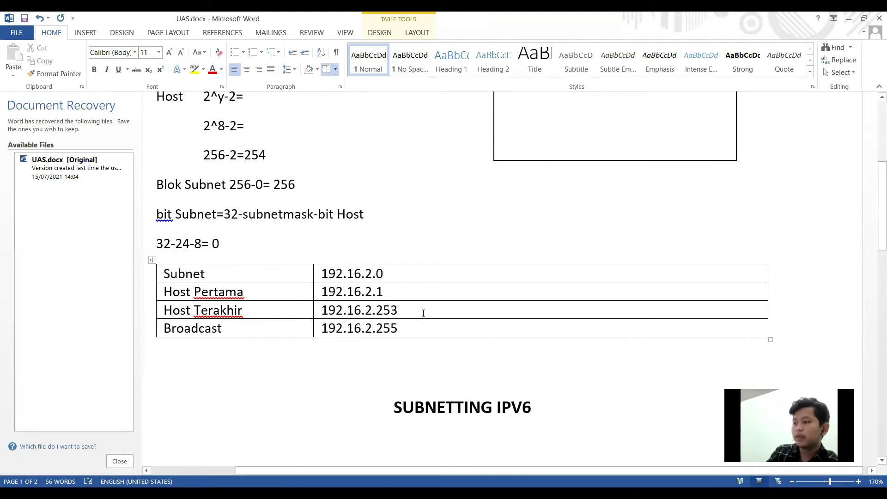
Step: Review the Broadcast row of the table and the 128-bit IPv6 address diagram in the IPv6 section
{"action": "double_click", "coordinate": [182, 329]}
{"action": "left_click", "coordinate": [400, 330]}
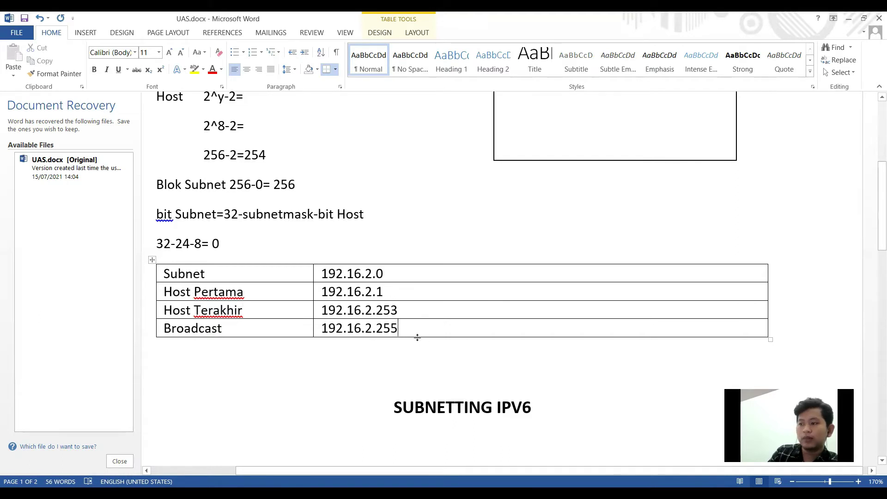
{"action": "scroll", "coordinate": [398, 342], "scroll_direction": "down", "scroll_amount": 6}
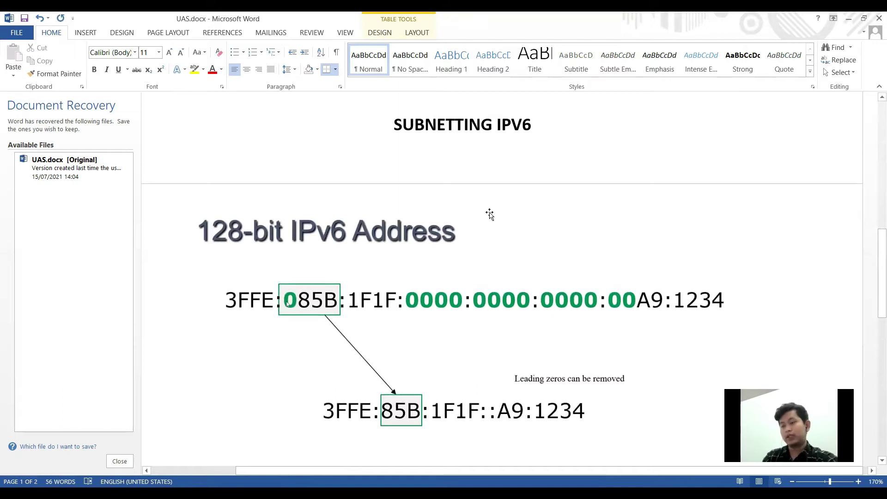
{"action": "scroll", "coordinate": [326, 260], "scroll_direction": "down", "scroll_amount": 1}
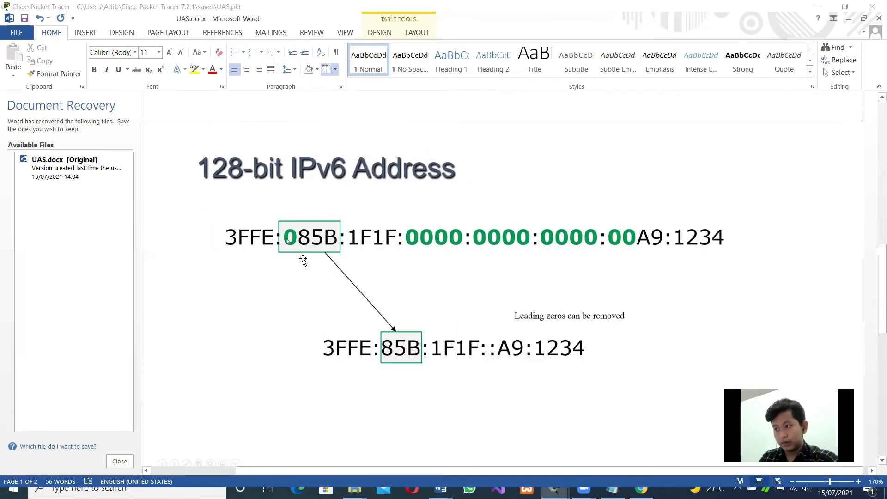
Step: Review the IPv6 leading-zero removal and the /110 example, comparing the bits, mask and network address rows with the host-address note
{"action": "scroll", "coordinate": [300, 261], "scroll_direction": "down", "scroll_amount": 1}
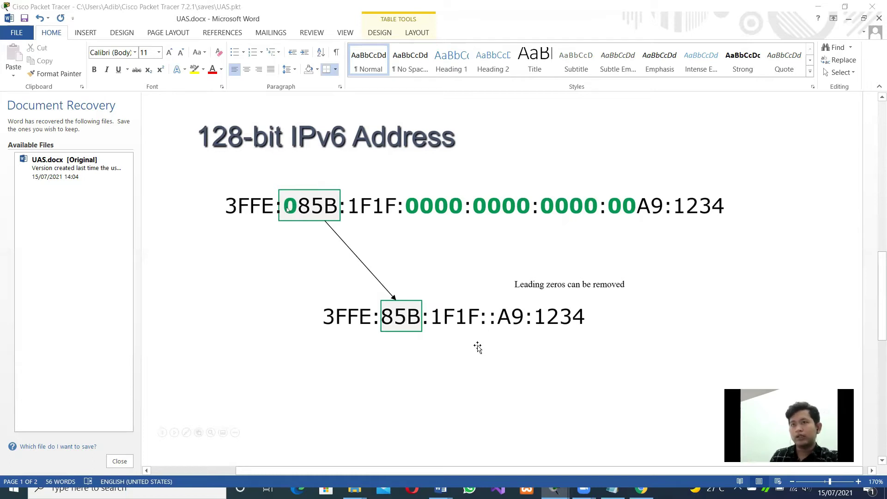
{"action": "scroll", "coordinate": [478, 348], "scroll_direction": "down", "scroll_amount": 1}
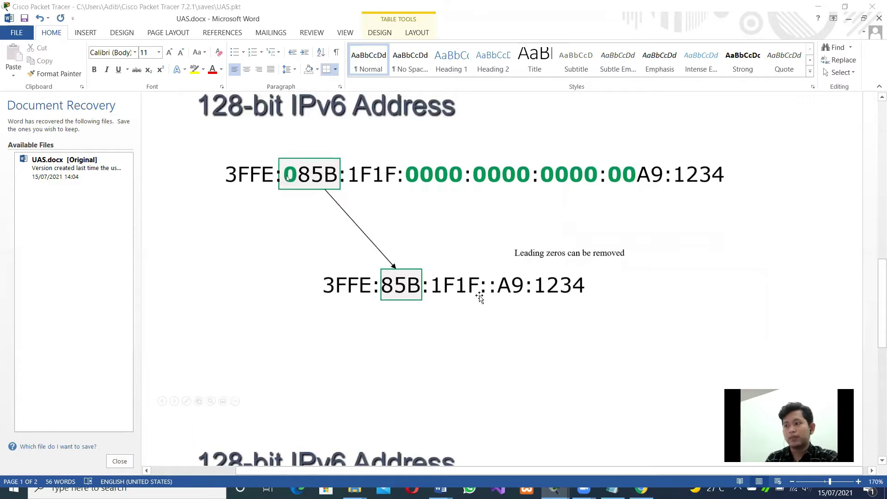
{"action": "scroll", "coordinate": [478, 293], "scroll_direction": "down", "scroll_amount": 6}
{"action": "scroll", "coordinate": [445, 338], "scroll_direction": "down", "scroll_amount": 1}
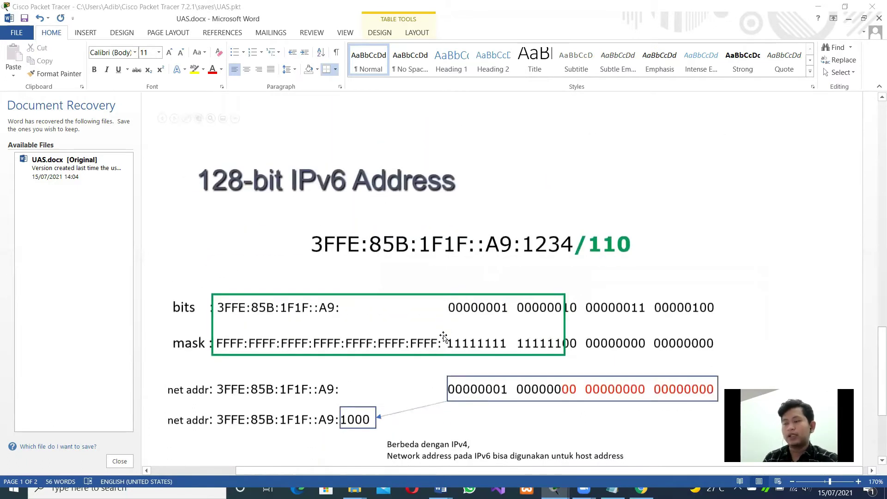
{"action": "scroll", "coordinate": [257, 233], "scroll_direction": "down", "scroll_amount": 1}
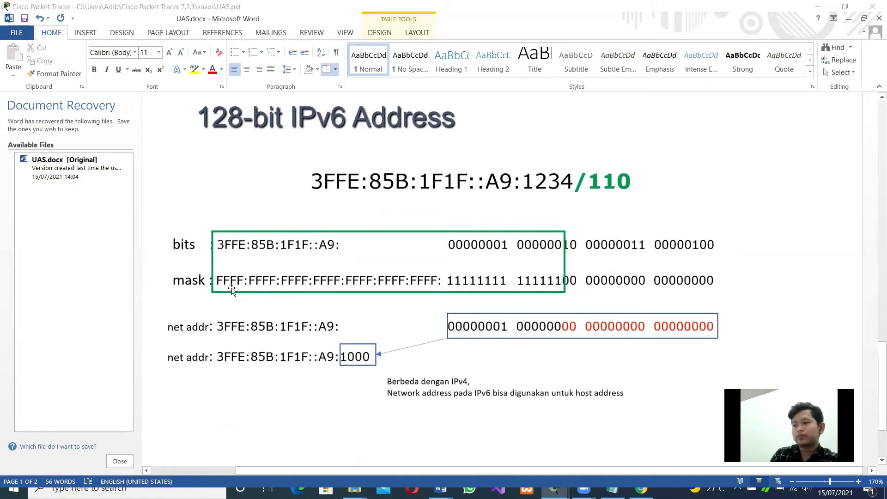
{"action": "scroll", "coordinate": [384, 294], "scroll_direction": "down", "scroll_amount": 1}
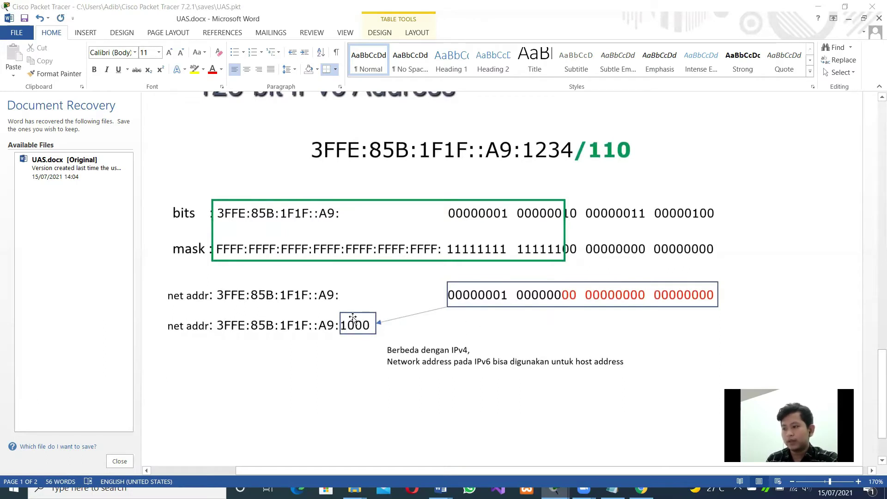
{"action": "scroll", "coordinate": [352, 319], "scroll_direction": "down", "scroll_amount": 1}
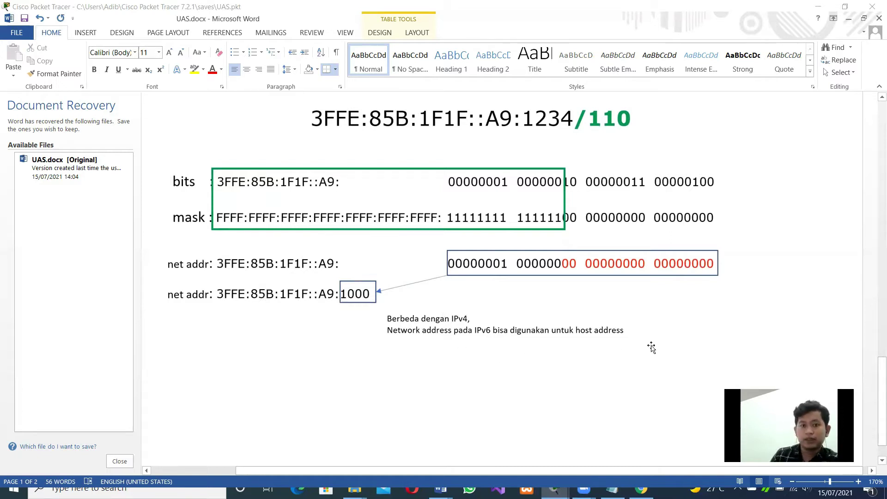
{"action": "scroll", "coordinate": [629, 363], "scroll_direction": "down", "scroll_amount": 1}
{"action": "scroll", "coordinate": [568, 324], "scroll_direction": "up", "scroll_amount": 2}
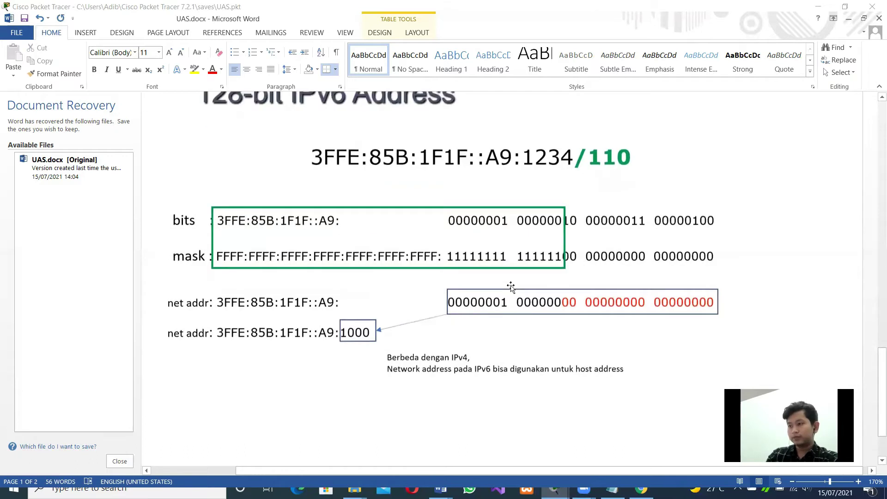
Step: Switch to the Notepad task list, highlight item 2 about configuring addressing in Packet Tracer and read it to the end, then minimize the list
{"action": "key", "text": "alt+Tab"}
{"action": "left_click_drag", "start_coordinate": [275, 185], "coordinate": [606, 184]}
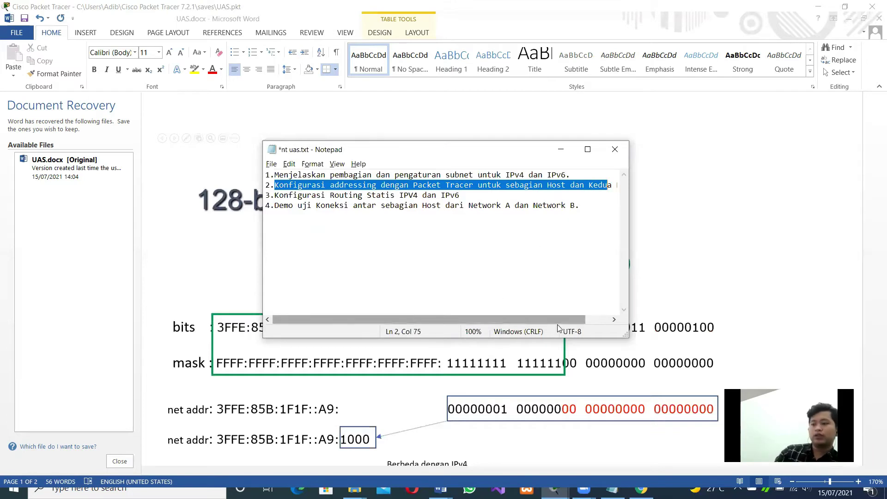
{"action": "left_click", "coordinate": [600, 323]}
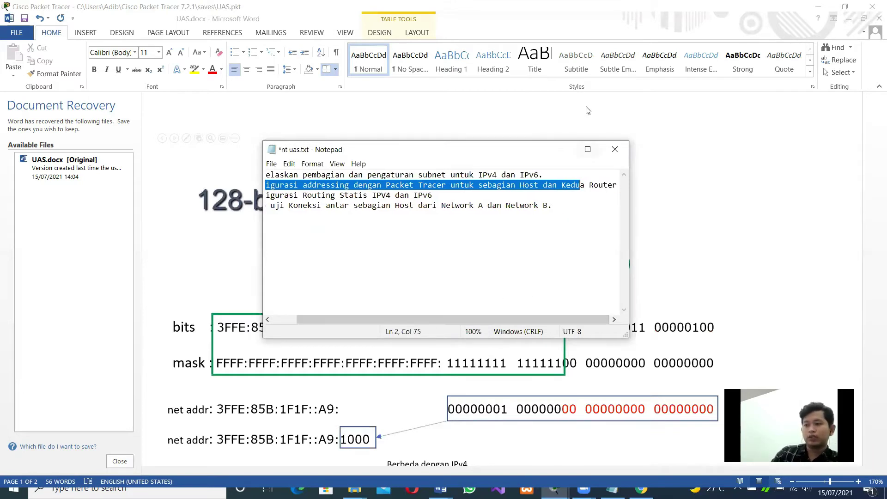
{"action": "left_click", "coordinate": [564, 150]}
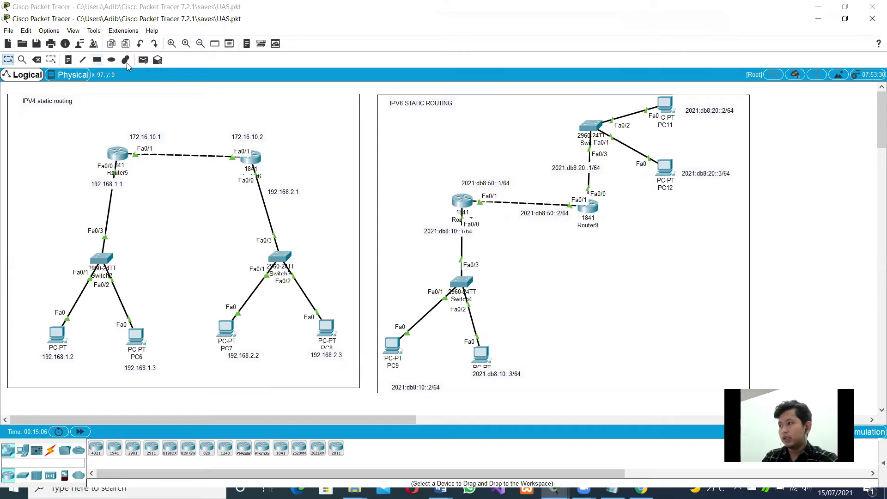
Step: In the IPv4 topology, draw a line from Router5 down to PC5 and a freehand outline around the 192.168.1.x network
{"action": "left_click", "coordinate": [83, 60]}
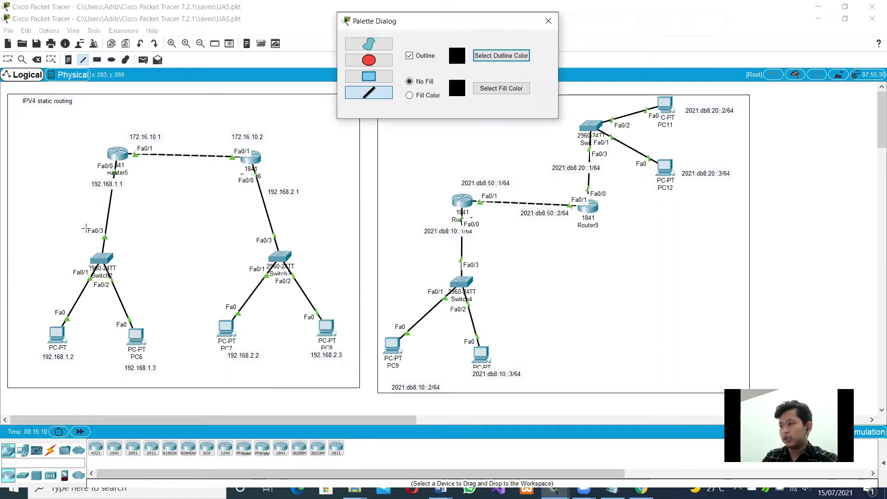
{"action": "left_click_drag", "start_coordinate": [104, 158], "coordinate": [42, 318]}
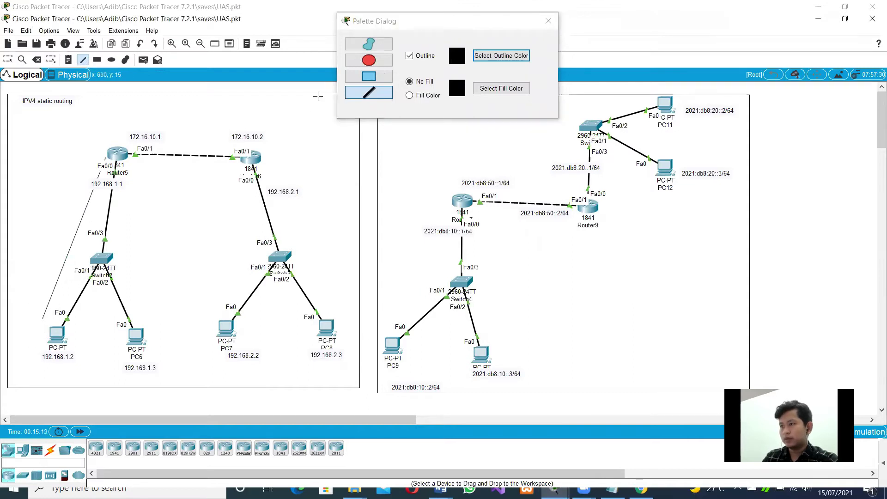
{"action": "left_click", "coordinate": [369, 44]}
{"action": "mouse_move", "coordinate": [83, 179]}
{"action": "left_mouse_down"}
{"action": "mouse_move", "coordinate": [46, 352]}
{"action": "mouse_move", "coordinate": [169, 188]}
{"action": "mouse_move", "coordinate": [137, 166]}
{"action": "left_mouse_up"}
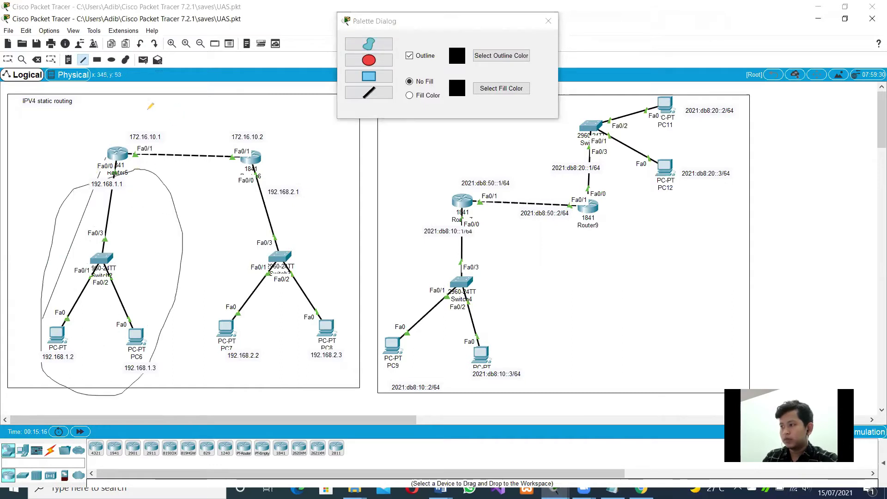
Step: Draw freehand outlines around the IPv4 router link and the 192.168.2.x network, and move the 192.168.1.2 label below PC5's name
{"action": "mouse_move", "coordinate": [144, 108]}
{"action": "left_mouse_down"}
{"action": "mouse_move", "coordinate": [138, 134]}
{"action": "mouse_move", "coordinate": [222, 181]}
{"action": "mouse_move", "coordinate": [245, 109]}
{"action": "mouse_move", "coordinate": [212, 96]}
{"action": "left_mouse_up"}
{"action": "mouse_move", "coordinate": [241, 186]}
{"action": "left_mouse_down"}
{"action": "mouse_move", "coordinate": [168, 319]}
{"action": "mouse_move", "coordinate": [265, 377]}
{"action": "left_mouse_up"}
{"action": "mouse_move", "coordinate": [297, 352]}
{"action": "left_mouse_down"}
{"action": "mouse_move", "coordinate": [332, 272]}
{"action": "mouse_move", "coordinate": [291, 194]}
{"action": "mouse_move", "coordinate": [259, 170]}
{"action": "left_mouse_up"}
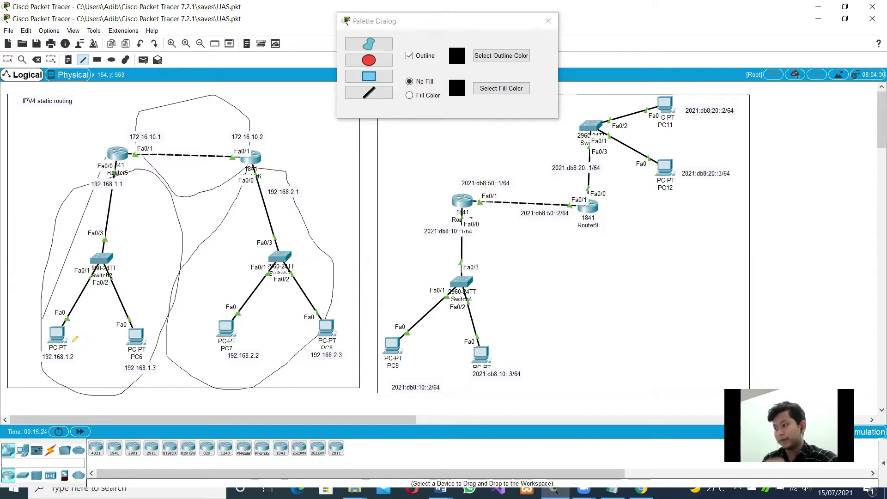
{"action": "left_click", "coordinate": [8, 59]}
{"action": "left_click_drag", "start_coordinate": [52, 357], "coordinate": [55, 365]}
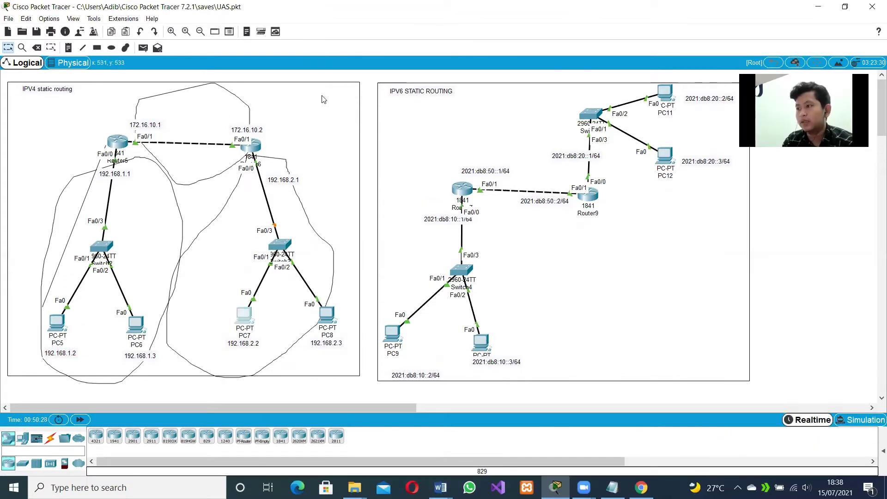
Step: Open PC7's IP configuration and examine its static IP address and default gateway
{"action": "left_click", "coordinate": [244, 316]}
{"action": "left_click", "coordinate": [284, 120]}
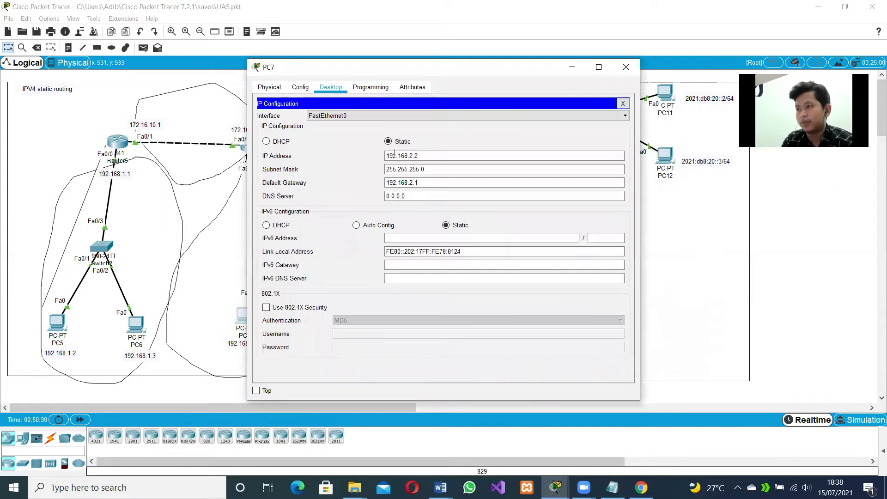
{"action": "left_click_drag", "start_coordinate": [451, 75], "coordinate": [531, 60]}
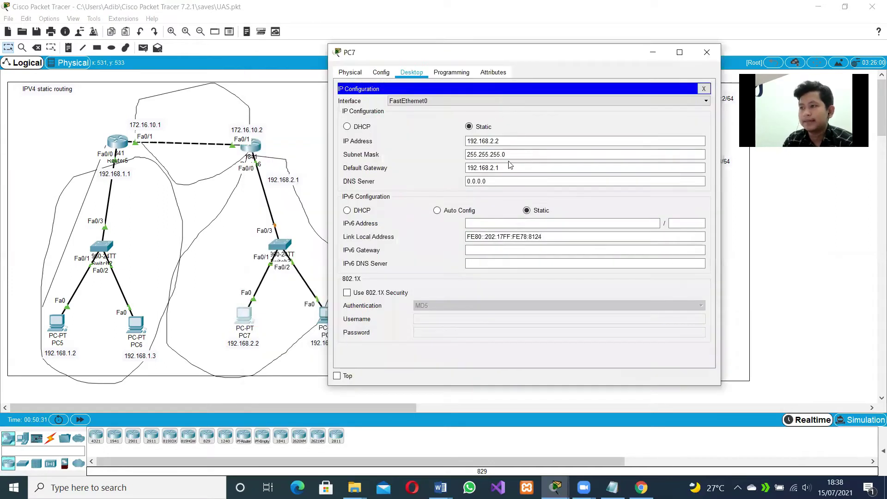
{"action": "left_click_drag", "start_coordinate": [502, 141], "coordinate": [476, 141]}
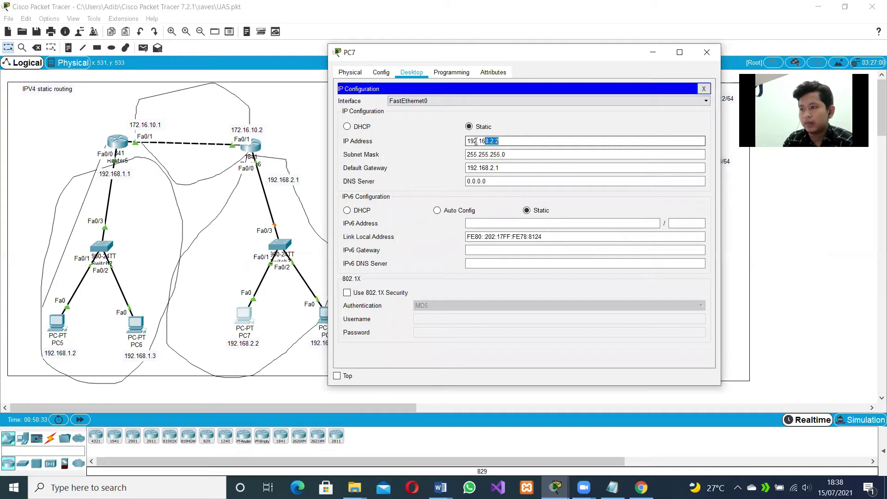
{"action": "left_click_drag", "start_coordinate": [500, 168], "coordinate": [455, 172]}
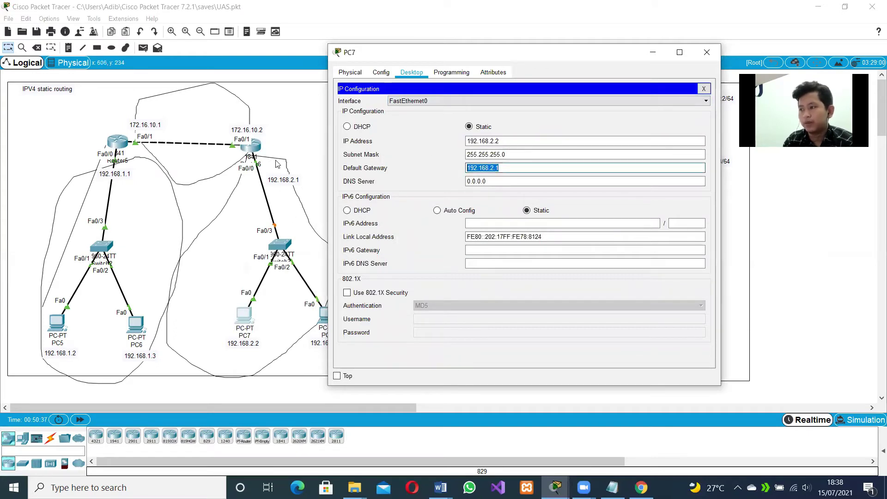
Step: Move the 192.168.2.1 label closer to the Fa0/0 port of the second IPv4 router and close PC7's window
{"action": "mouse_move", "coordinate": [285, 180]}
{"action": "left_mouse_down"}
{"action": "mouse_move", "coordinate": [273, 169]}
{"action": "mouse_move", "coordinate": [279, 176]}
{"action": "left_mouse_up"}
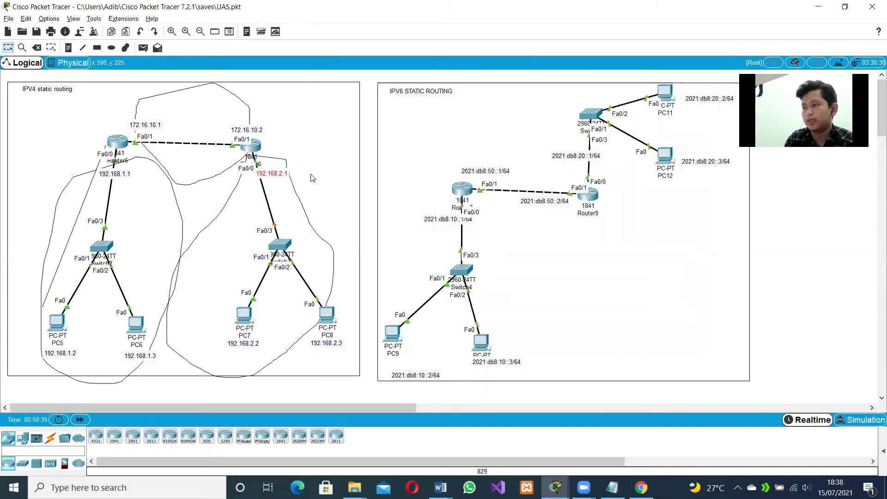
{"action": "key", "text": "alt+Tab"}
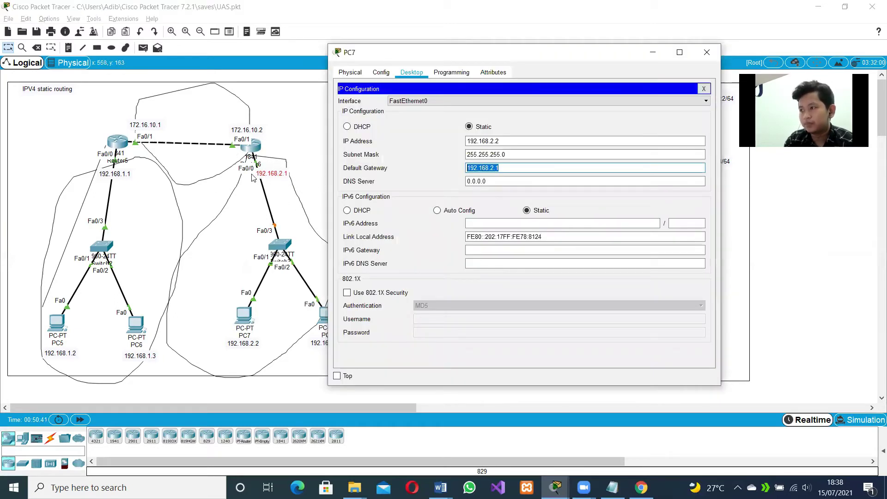
{"action": "left_click", "coordinate": [697, 55]}
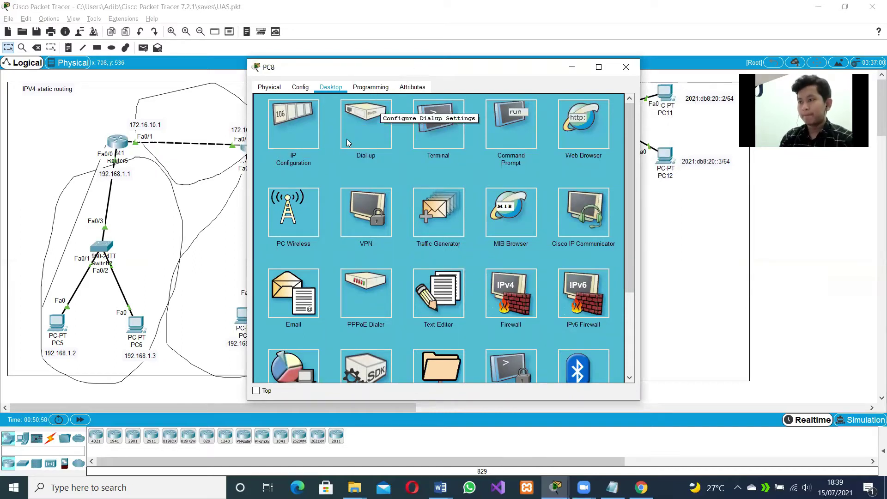
Step: Open PC8's IP configuration, check its static IP address and default gateway against the topology, and close its window
{"action": "left_click", "coordinate": [311, 144]}
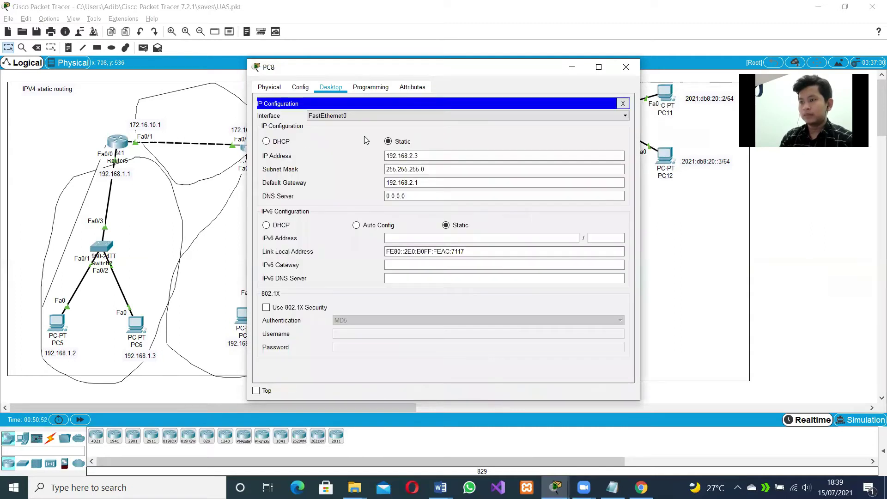
{"action": "triple_click", "coordinate": [430, 158]}
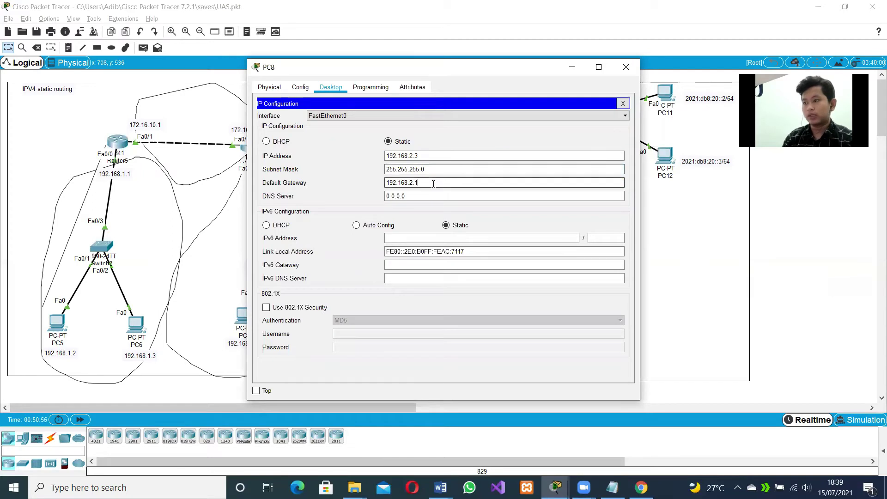
{"action": "triple_click", "coordinate": [434, 185]}
{"action": "left_click_drag", "start_coordinate": [503, 68], "coordinate": [605, 116]}
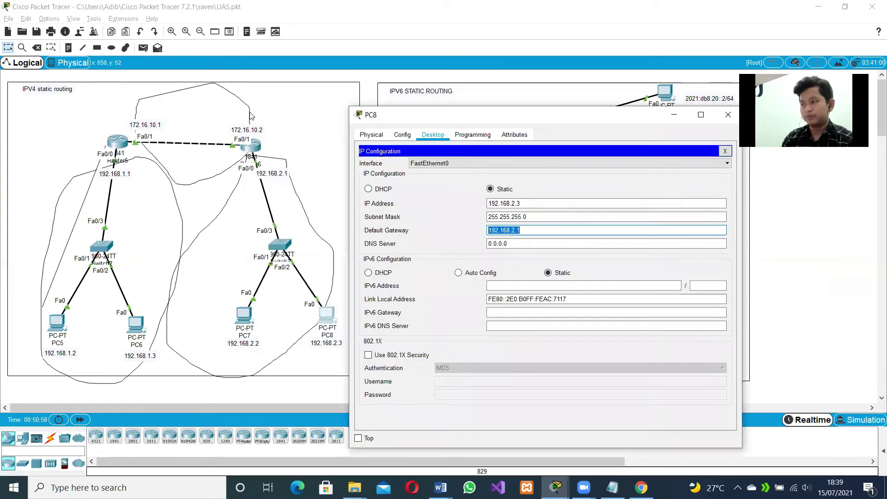
{"action": "left_click", "coordinate": [728, 115]}
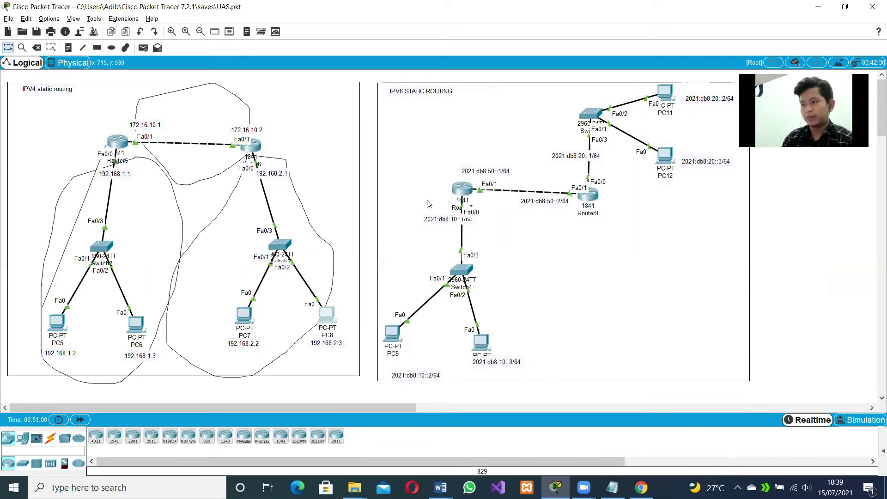
Step: Ping 192.168.2.2 from PC8's command prompt to test the connection to PC7, and close the window
{"action": "left_click", "coordinate": [326, 316]}
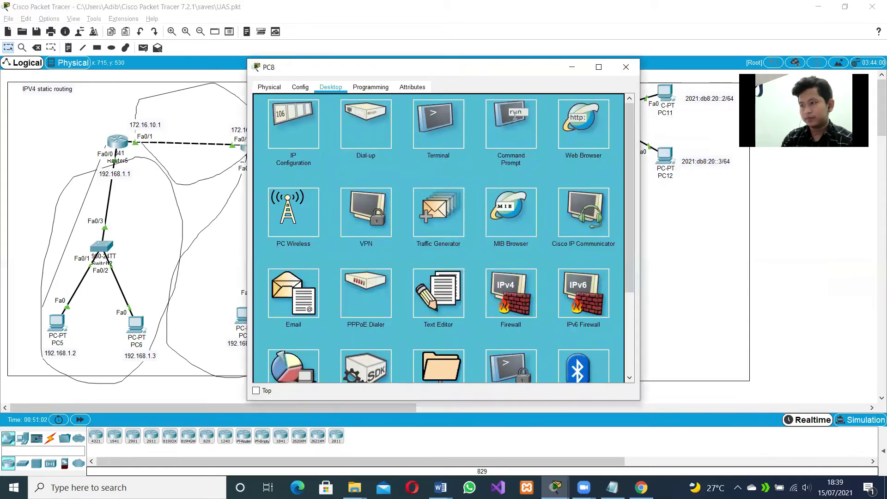
{"action": "left_click", "coordinate": [515, 115]}
{"action": "left_click_drag", "start_coordinate": [516, 73], "coordinate": [699, 56]}
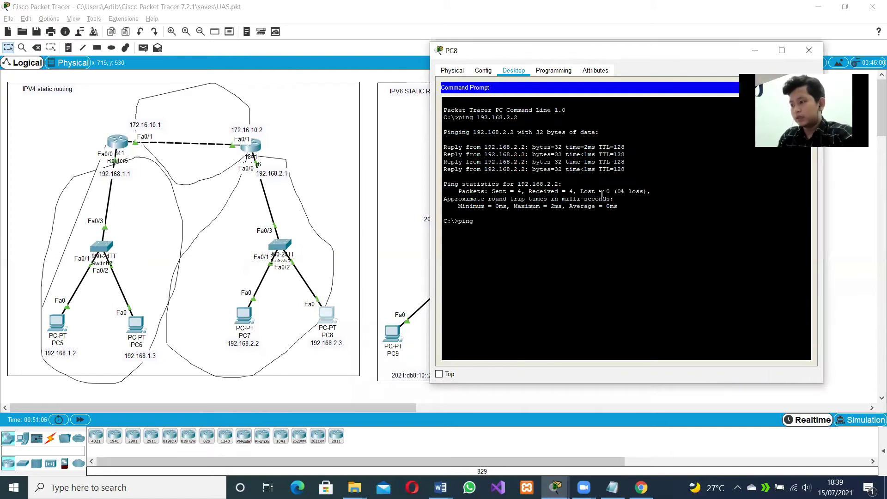
{"action": "type", "text": "ping 192.168.2."}
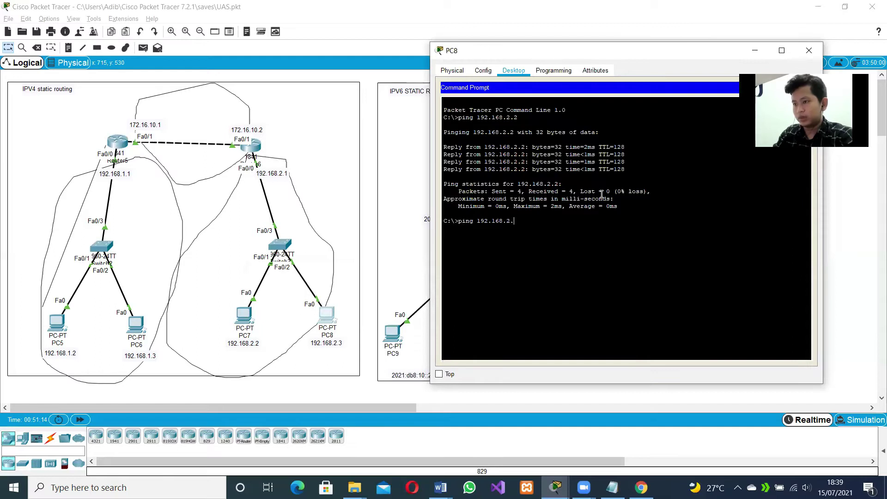
{"action": "key", "text": "Return"}
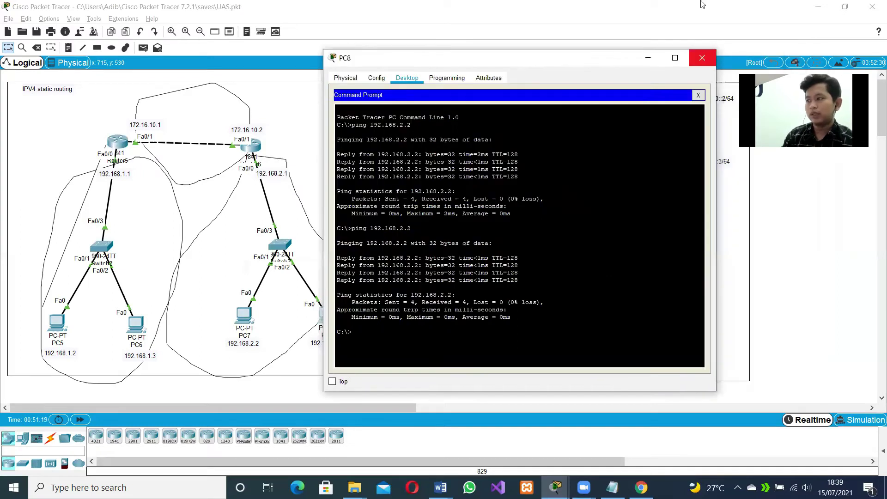
{"action": "left_click", "coordinate": [686, 5]}
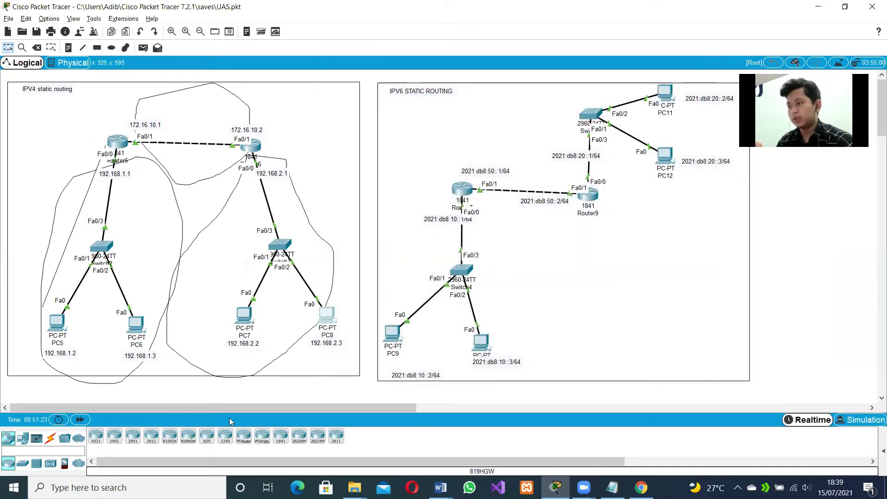
Step: Move the "IPV4 static routing" label into the space between the 192.168.1.x and 192.168.2.x networks
{"action": "left_click", "coordinate": [290, 208]}
{"action": "left_click", "coordinate": [156, 223]}
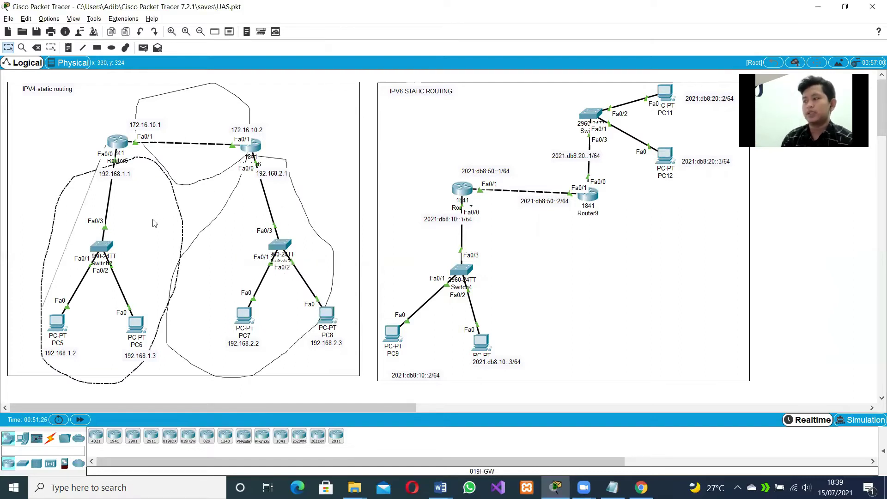
{"action": "left_click", "coordinate": [129, 118]}
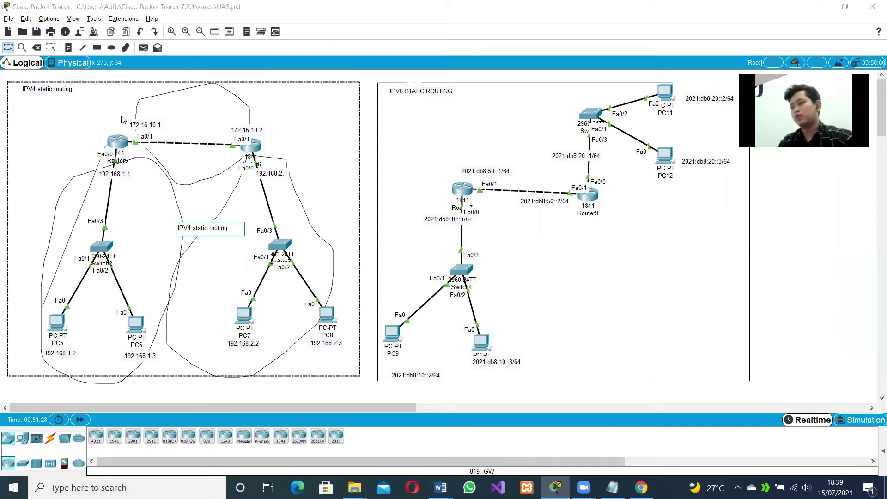
Step: Open Router5's command line beside the IPv4 topology, exit the FastEthernet0/1 interface configuration, and re-enter global configuration mode with en and conf t
{"action": "left_click", "coordinate": [120, 145]}
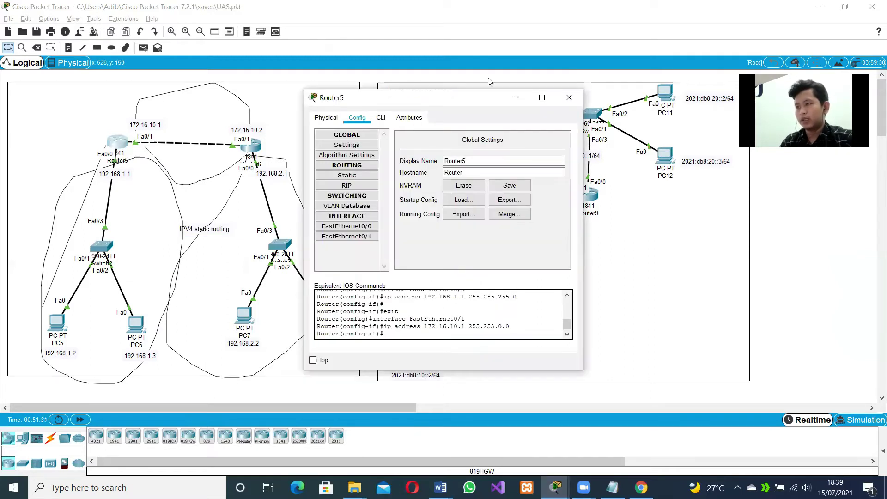
{"action": "left_click_drag", "start_coordinate": [489, 95], "coordinate": [552, 79]}
{"action": "left_click", "coordinate": [443, 101]}
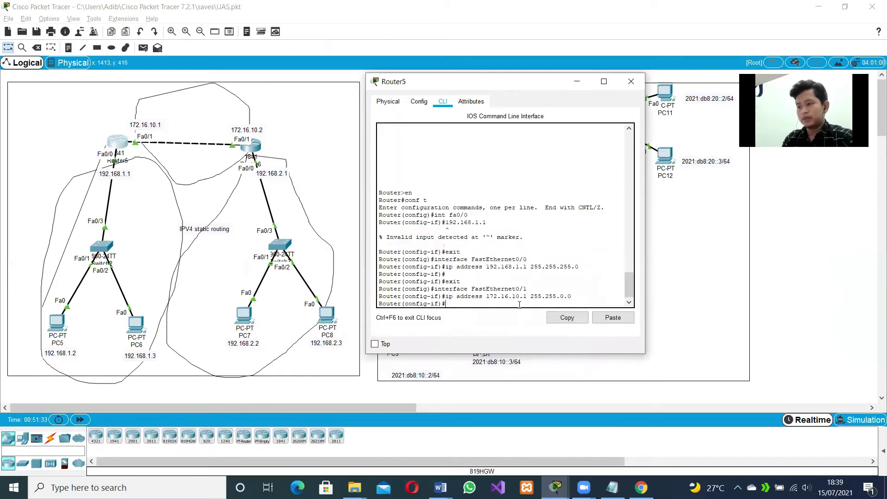
{"action": "type", "text": "exit"}
{"action": "key", "text": "Return"}
{"action": "type", "text": "exit"}
{"action": "key", "text": "Return"}
{"action": "key", "text": "Return"}
{"action": "type", "text": "en"}
{"action": "key", "text": "Return"}
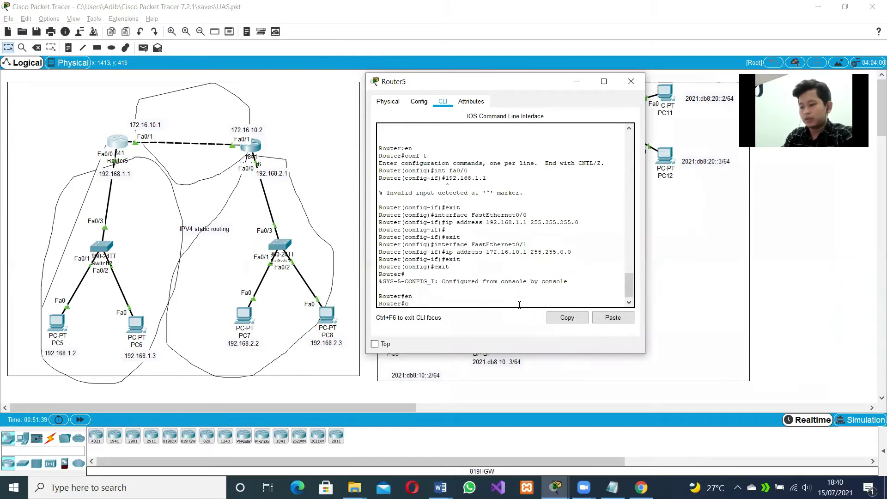
{"action": "type", "text": "conf t"}
{"action": "key", "text": "Return"}
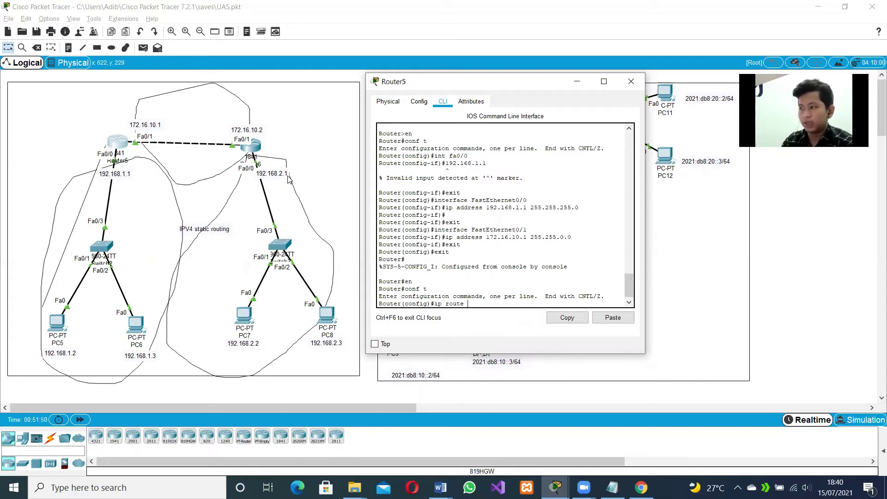
Step: Add a static route on Router5 to 192.168.2.0 255.255.255.0 via 172.16.10.2, exit configuration mode, and close its window
{"action": "type", "text": "192.168.2."}
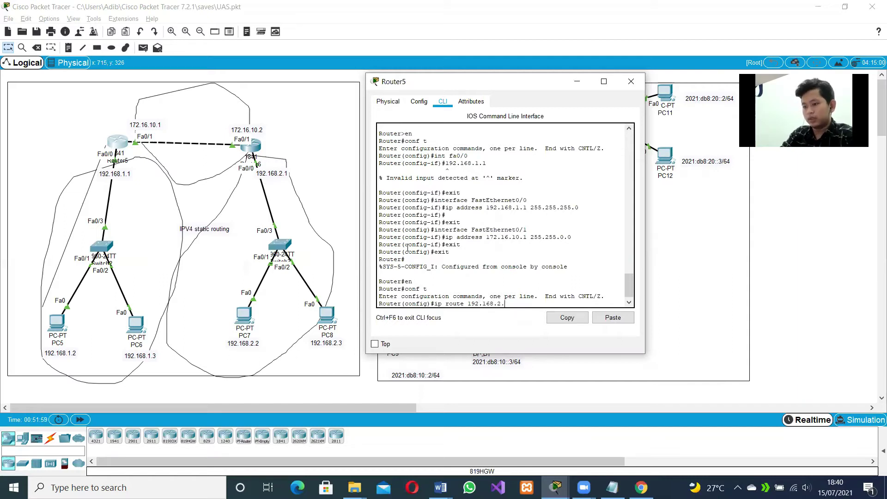
{"action": "type", "text": "0 "}
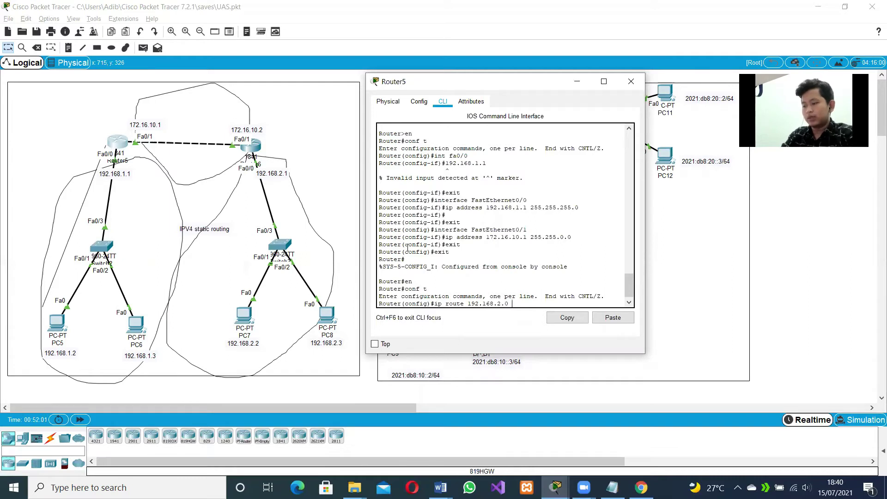
{"action": "type", "text": "255"}
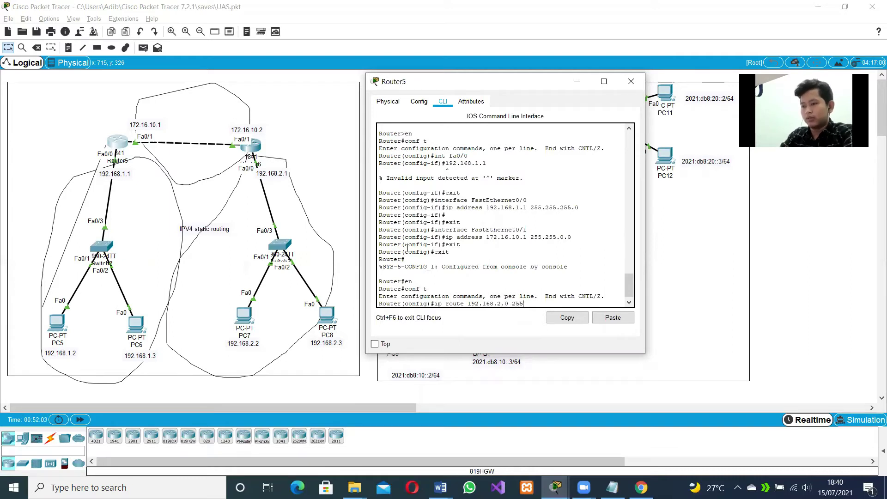
{"action": "type", "text": ".255.255.0"}
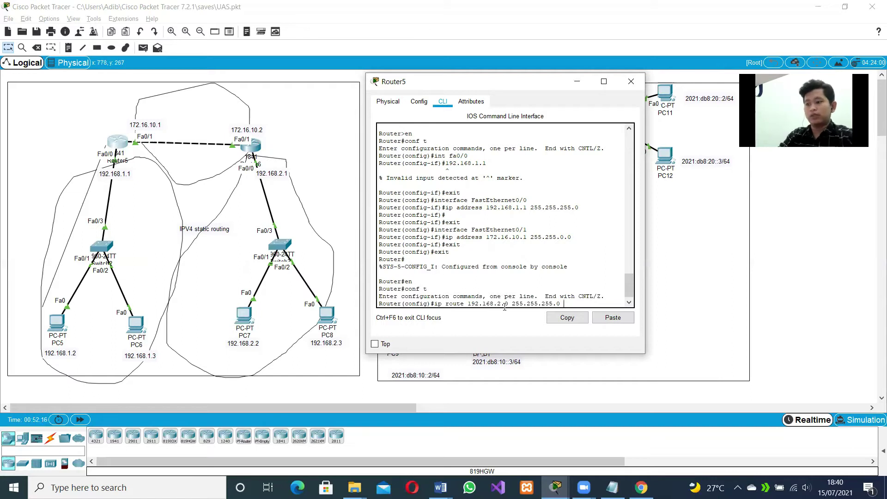
{"action": "type", "text": "172"}
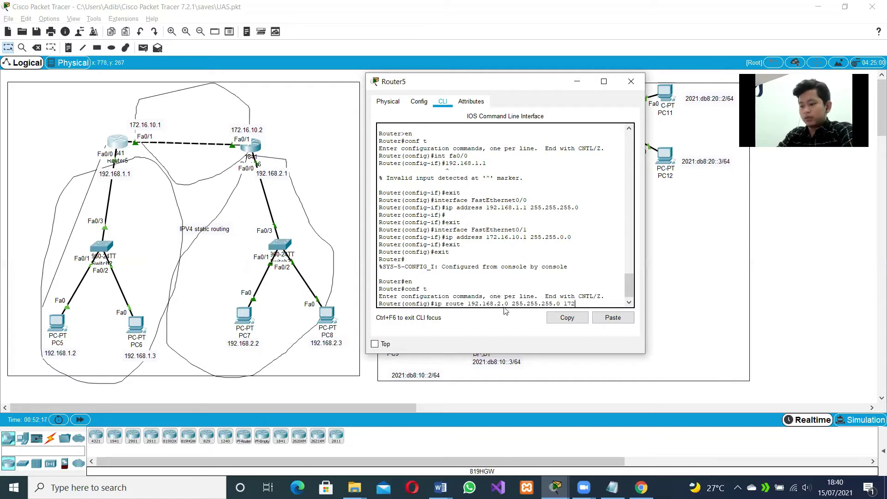
{"action": "type", "text": ".16.10.2"}
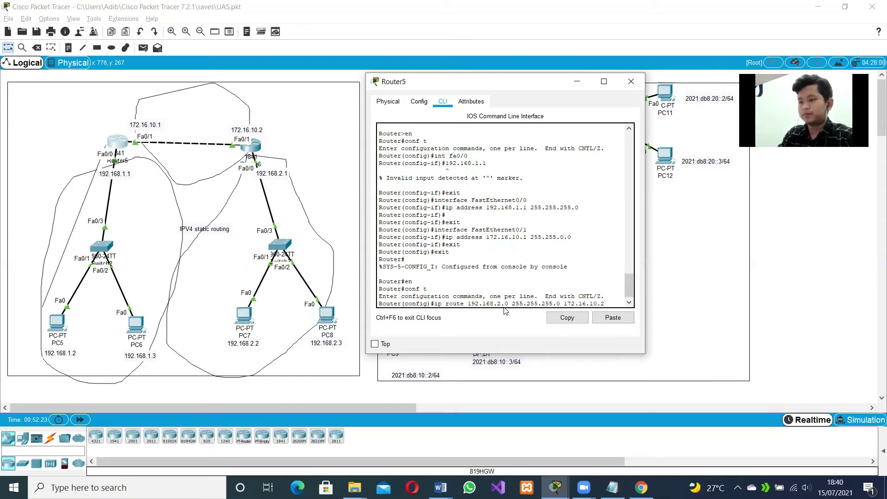
{"action": "key", "text": "Return"}
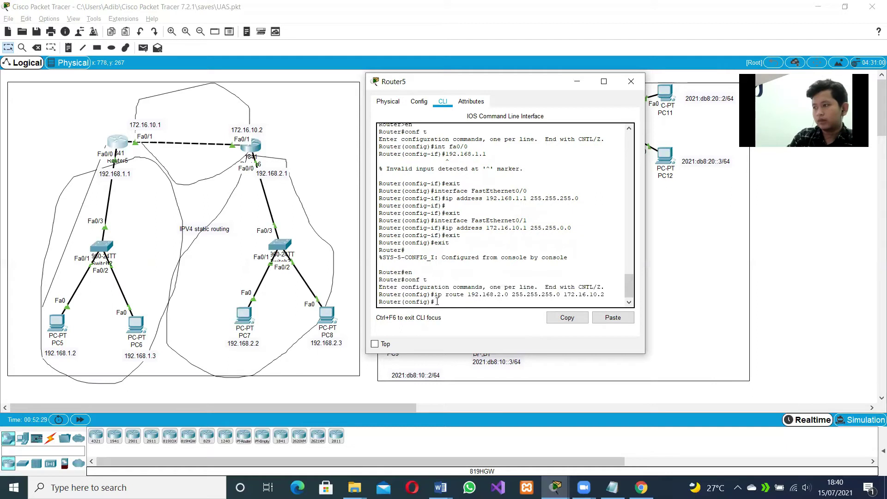
{"action": "type", "text": "ex"}
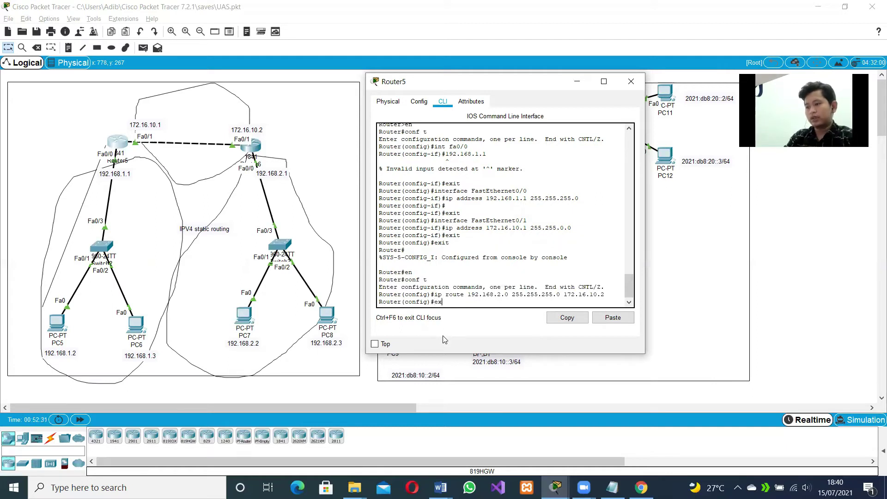
{"action": "key", "text": "Return"}
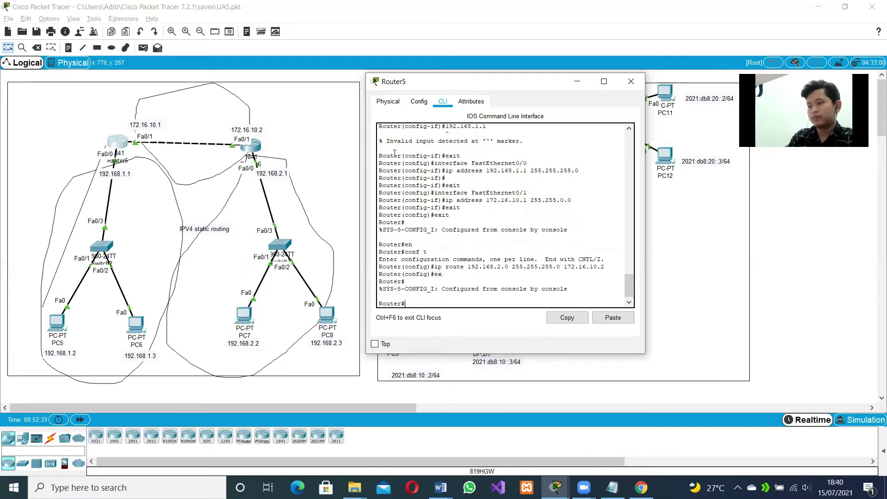
{"action": "left_click", "coordinate": [631, 81]}
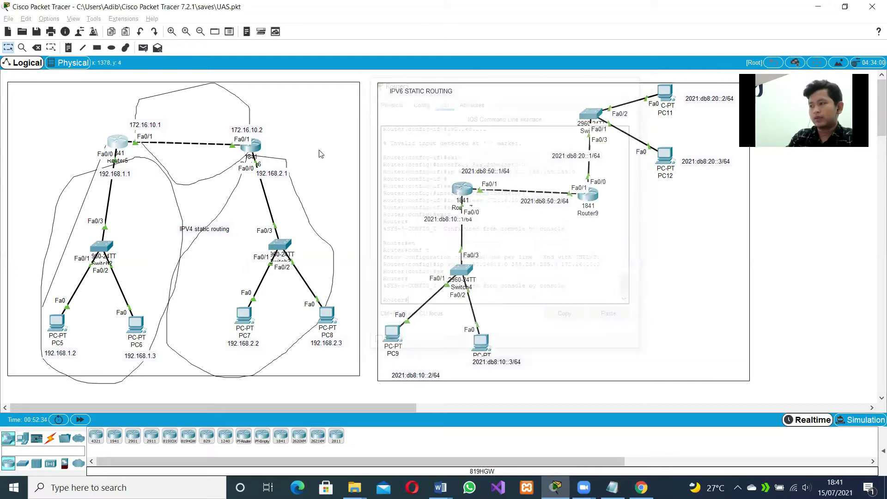
Step: Open Router6's command line beside the IPv4 topology, exit its interface configuration, and re-enter global configuration mode with en and conf t
{"action": "left_click", "coordinate": [257, 148]}
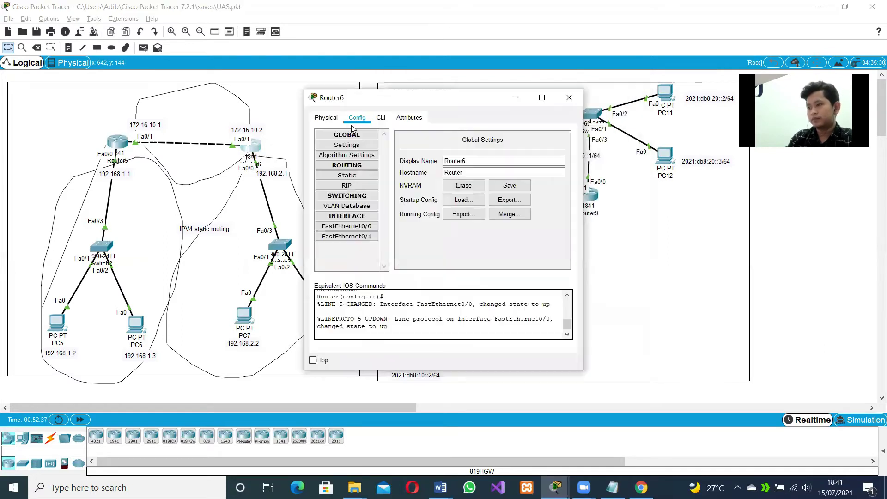
{"action": "left_click", "coordinate": [381, 119]}
{"action": "key", "text": "Return"}
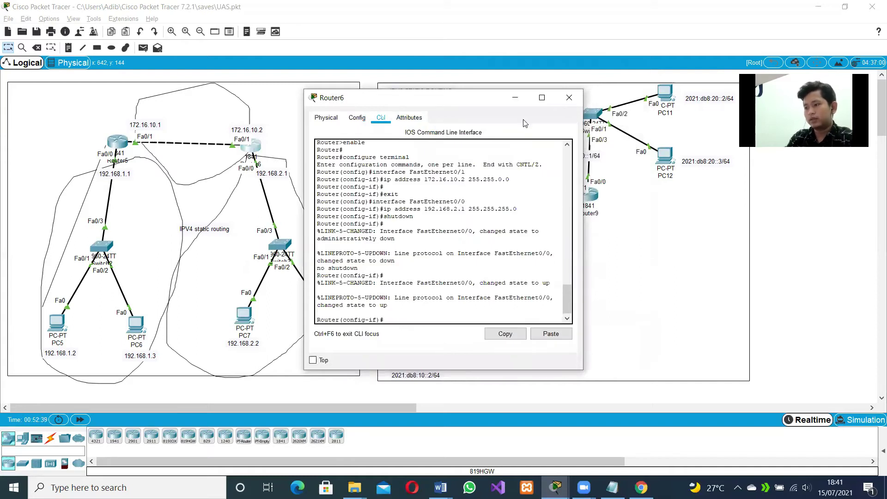
{"action": "type", "text": "ex"}
{"action": "key", "text": "Return"}
{"action": "type", "text": "ex"}
{"action": "key", "text": "Return"}
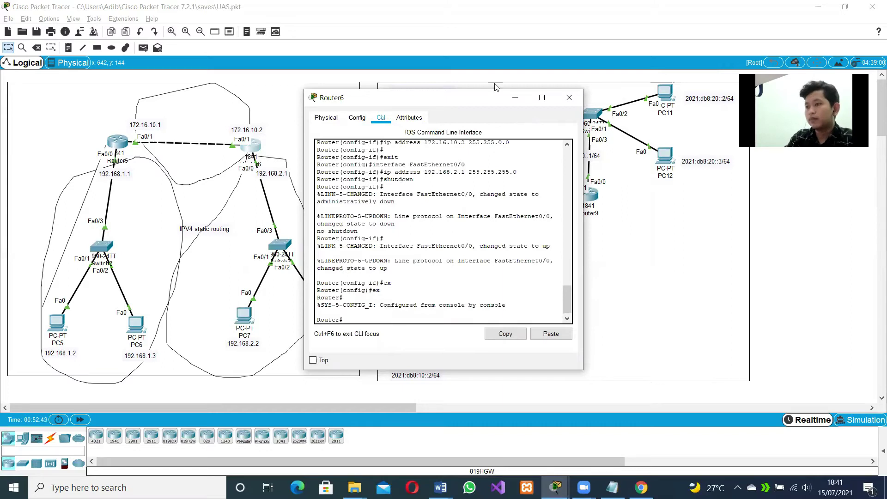
{"action": "left_click_drag", "start_coordinate": [476, 102], "coordinate": [539, 69]}
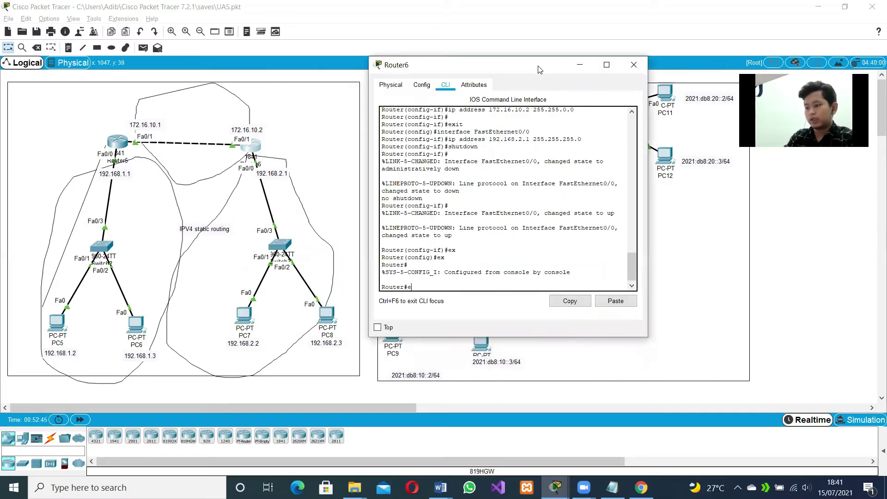
{"action": "type", "text": "en"}
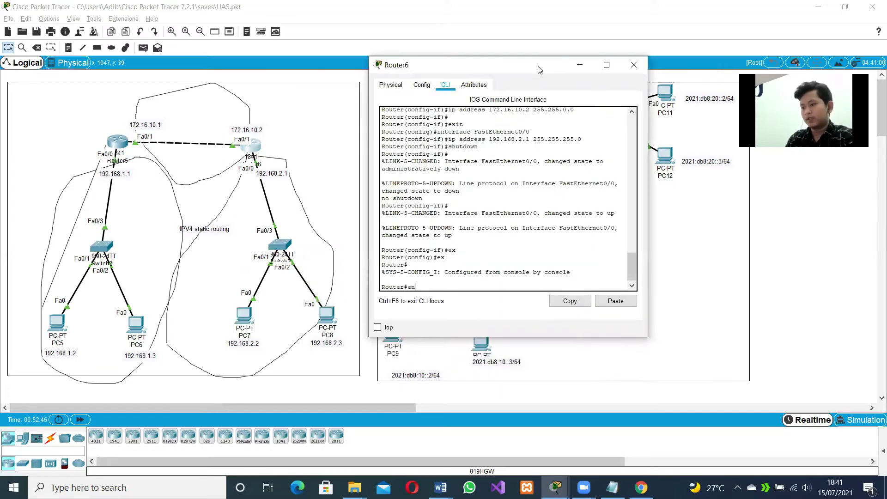
{"action": "key", "text": "Return"}
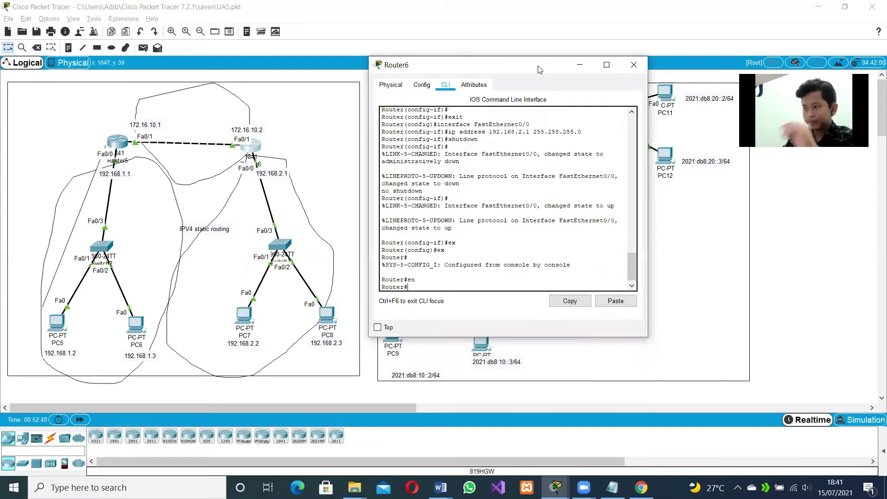
{"action": "type", "text": "cong"}
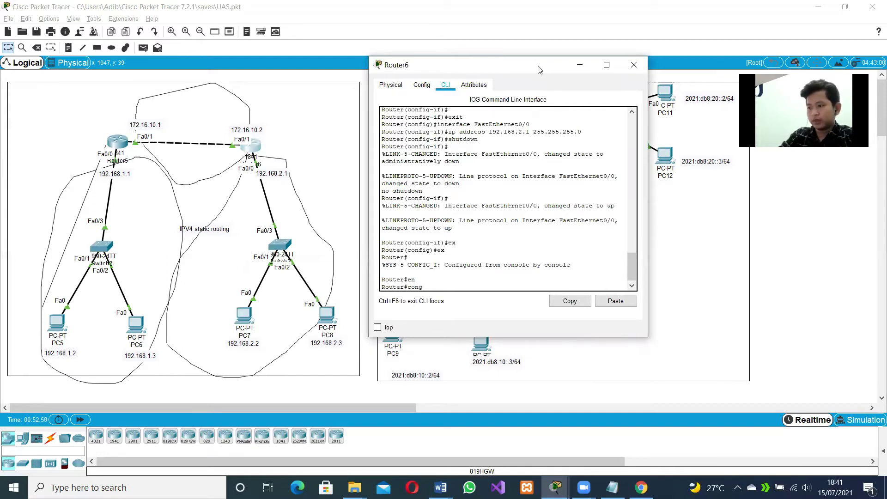
{"action": "key", "text": "BackSpace"}
{"action": "type", "text": "f t"}
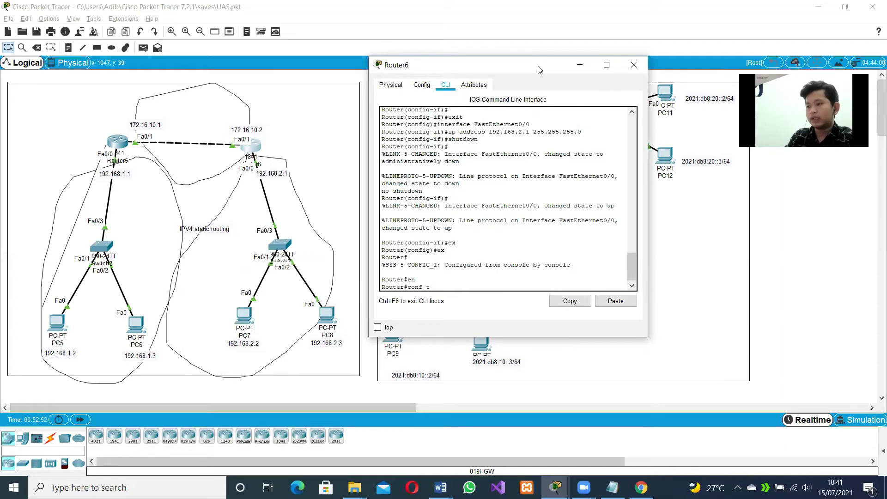
{"action": "key", "text": "Return"}
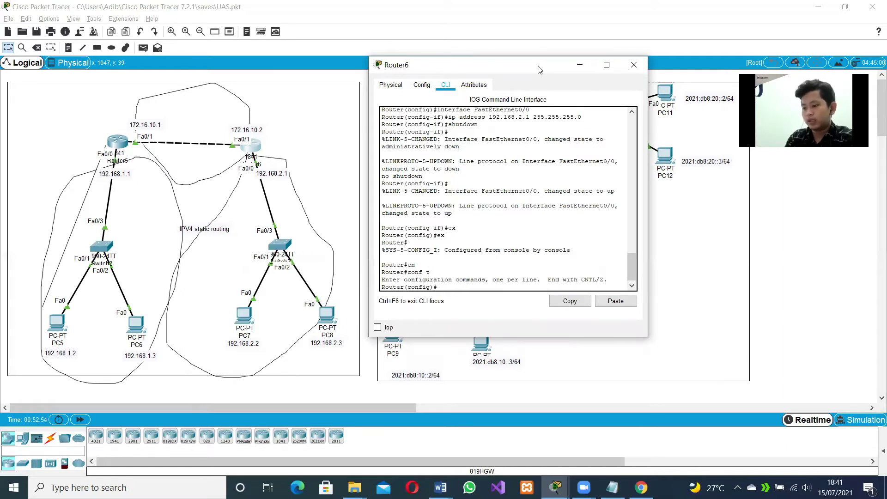
Step: Add a static route on Router6 to 192.168.1.0 255.255.255.0 via 172.16.10.1, exit configuration mode, and close its window
{"action": "type", "text": "ip route"}
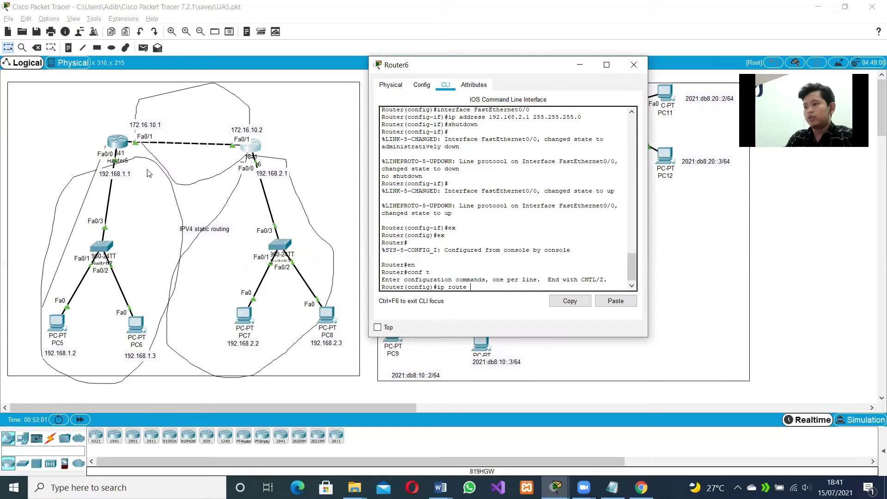
{"action": "type", "text": "192"}
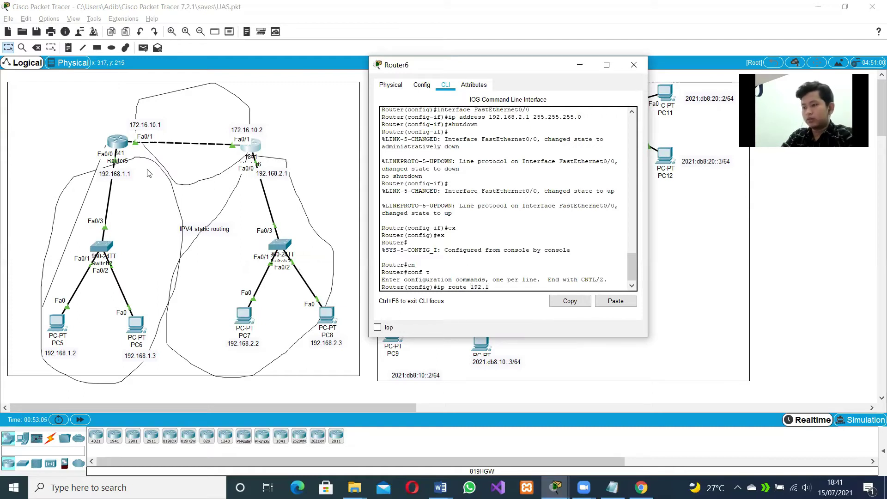
{"action": "type", "text": ".168."}
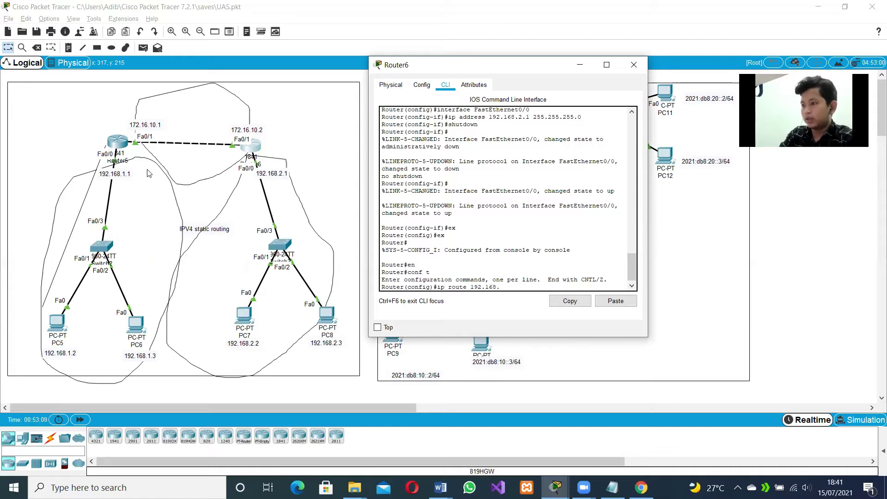
{"action": "type", "text": "1.0"}
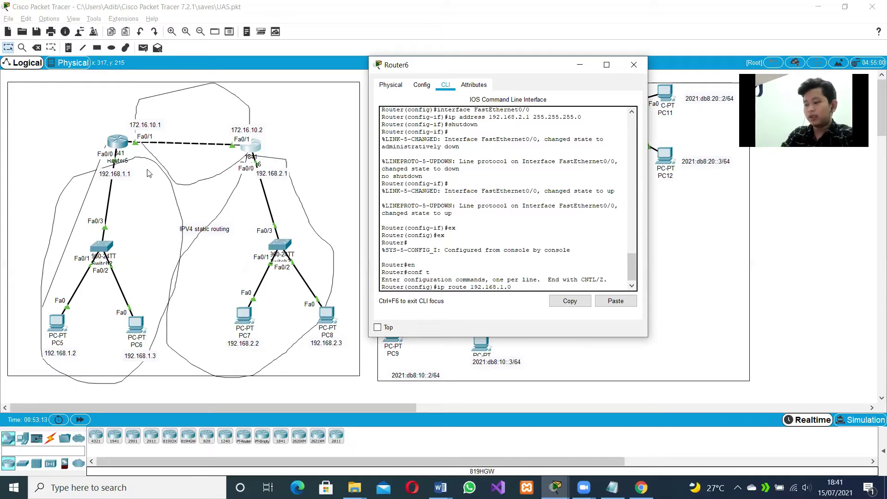
{"action": "type", "text": " 255"}
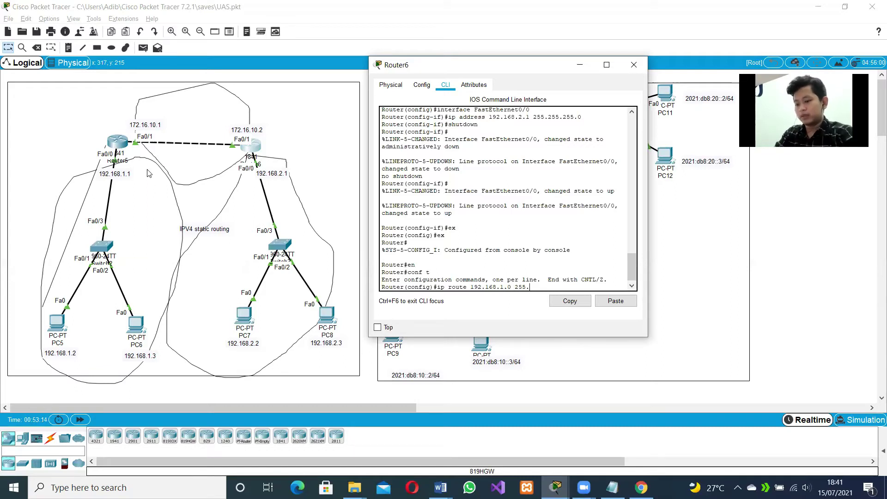
{"action": "type", "text": ".255.25"}
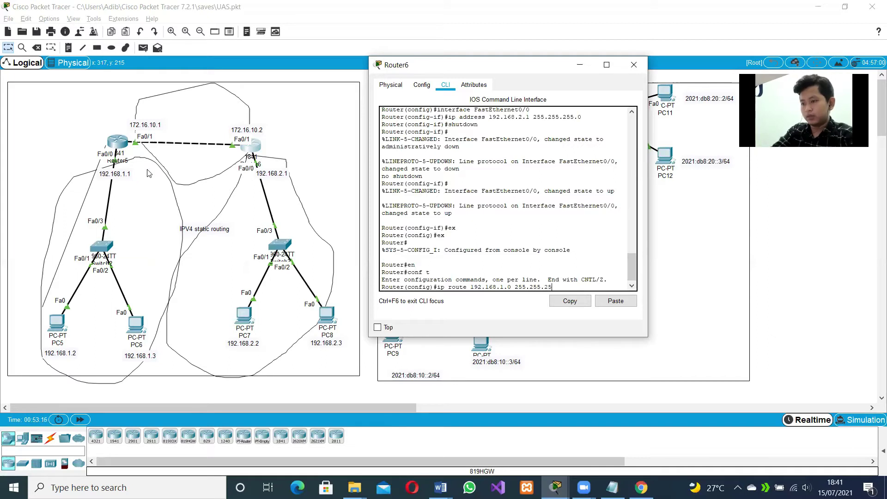
{"action": "type", "text": "5.0"}
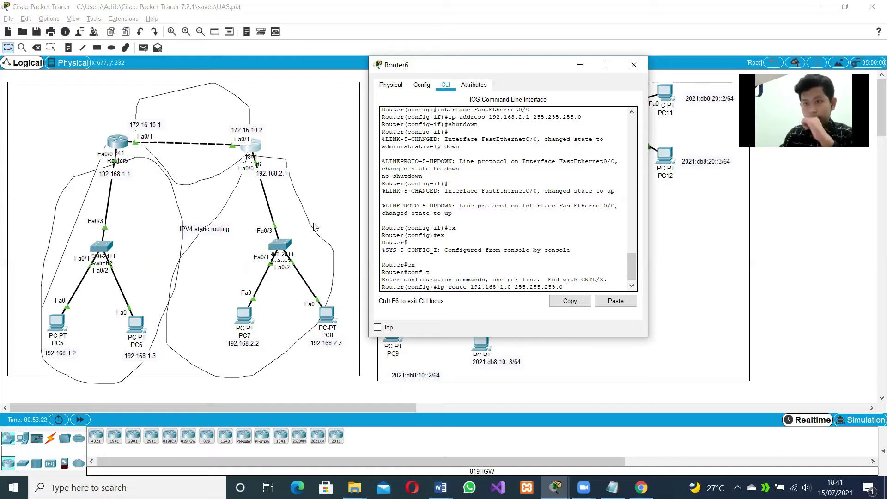
{"action": "type", "text": "172."}
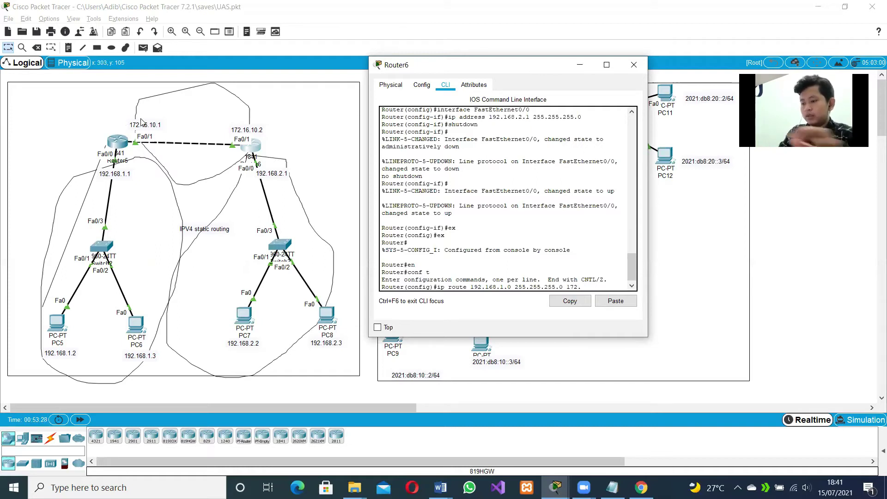
{"action": "type", "text": "16.10,"}
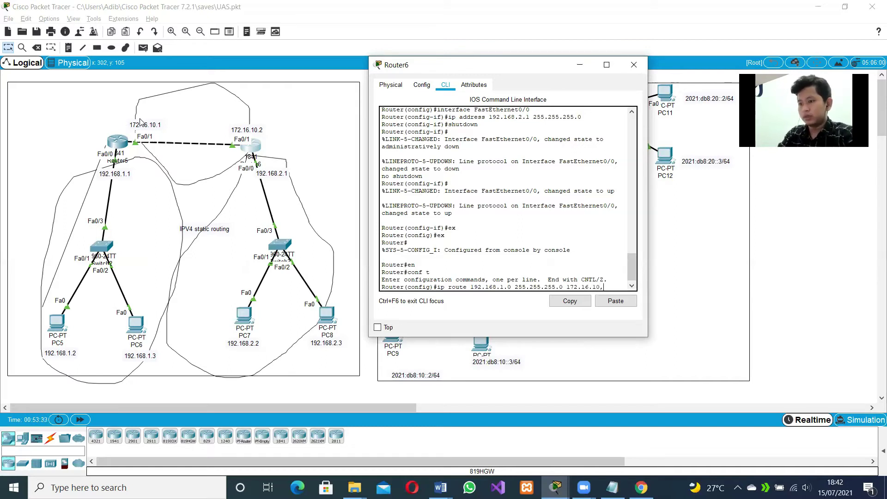
{"action": "key", "text": "BackSpace"}
{"action": "type", "text": ".1"}
{"action": "key", "text": "Return"}
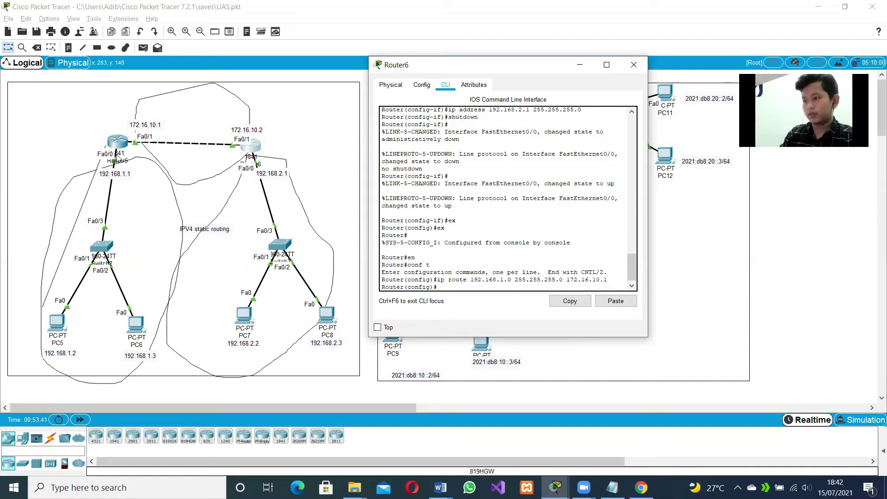
{"action": "type", "text": "ex"}
{"action": "key", "text": "Return"}
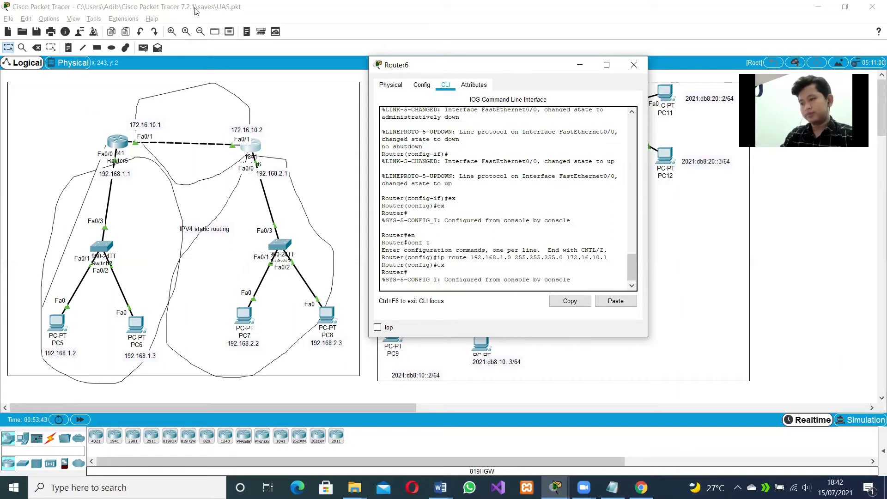
{"action": "left_click", "coordinate": [633, 65]}
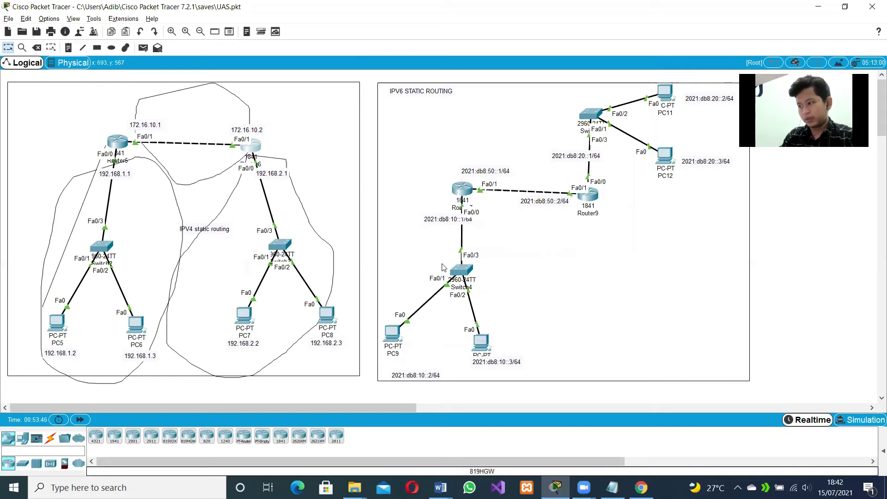
Step: From PC5's command prompt, placed beside the IPv4 topology, ping PC7 at 192.168.2.2
{"action": "left_click", "coordinate": [57, 324]}
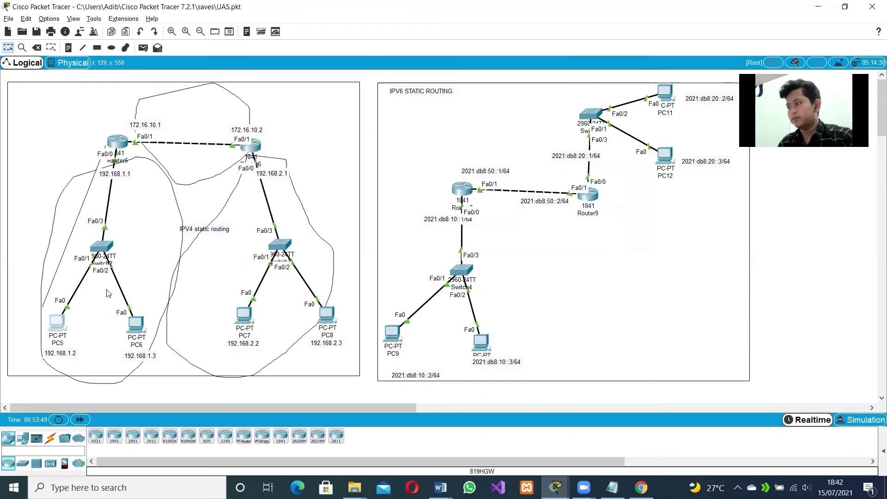
{"action": "left_click", "coordinate": [501, 124]}
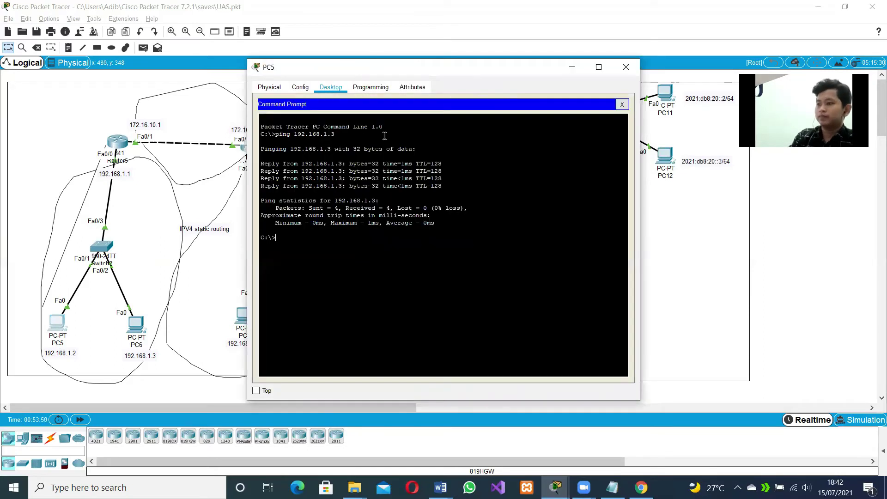
{"action": "type", "text": "pin"}
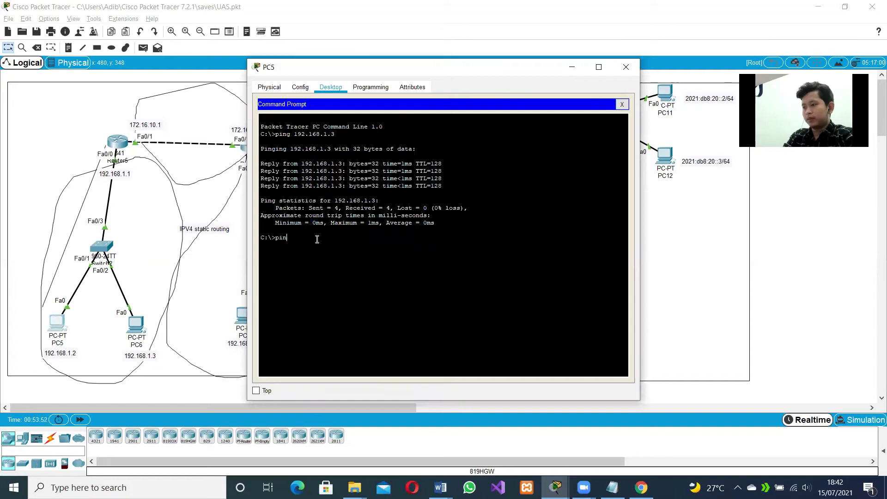
{"action": "type", "text": "g"}
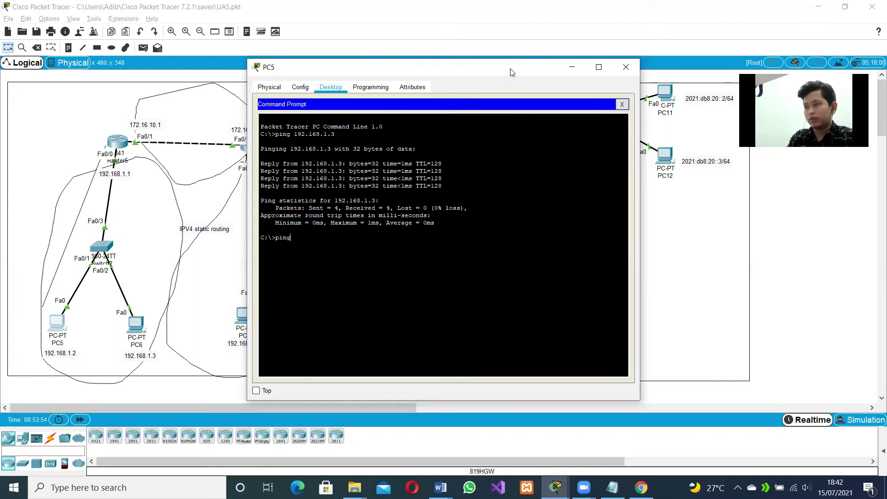
{"action": "left_click_drag", "start_coordinate": [512, 72], "coordinate": [682, 76]}
{"action": "type", "text": "1"}
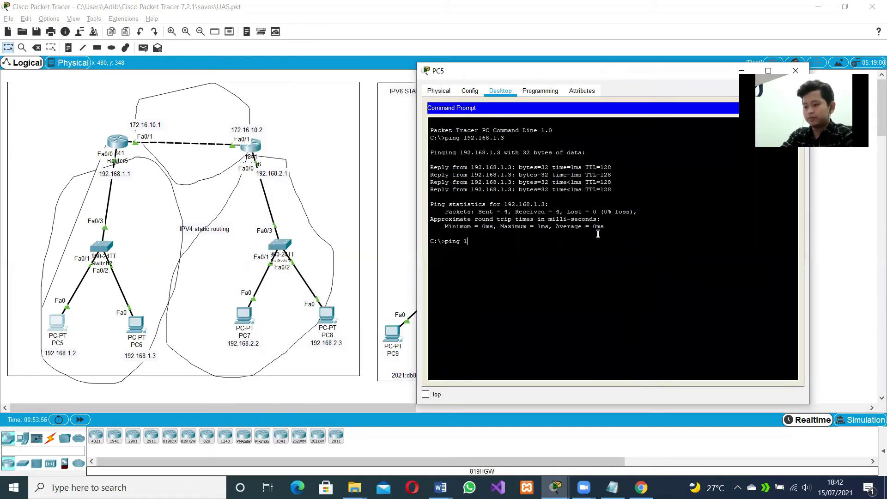
{"action": "type", "text": "92."}
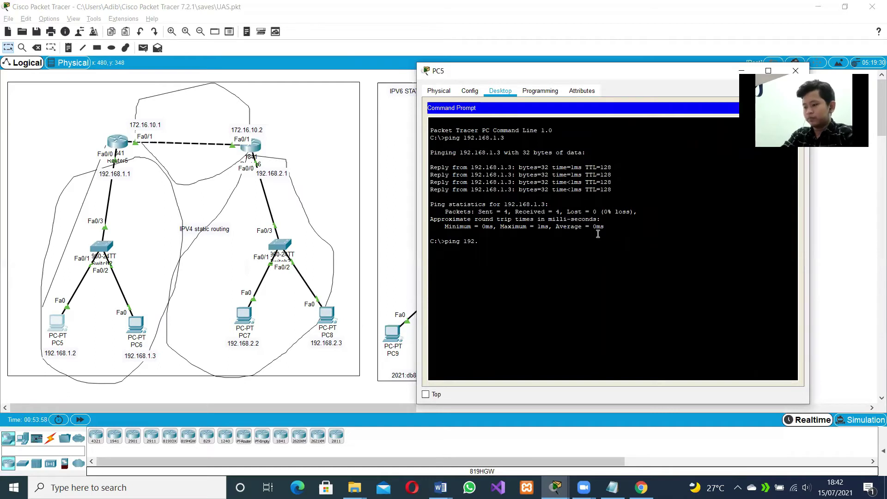
{"action": "type", "text": "168."}
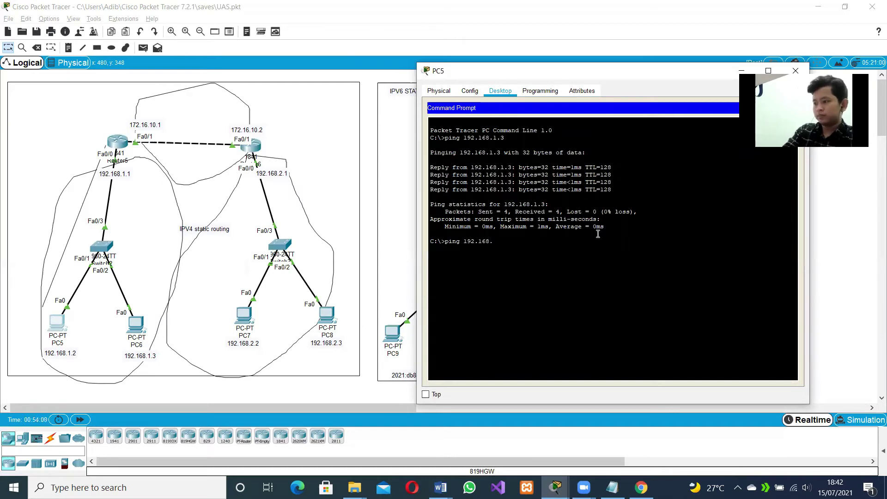
{"action": "type", "text": "2.2"}
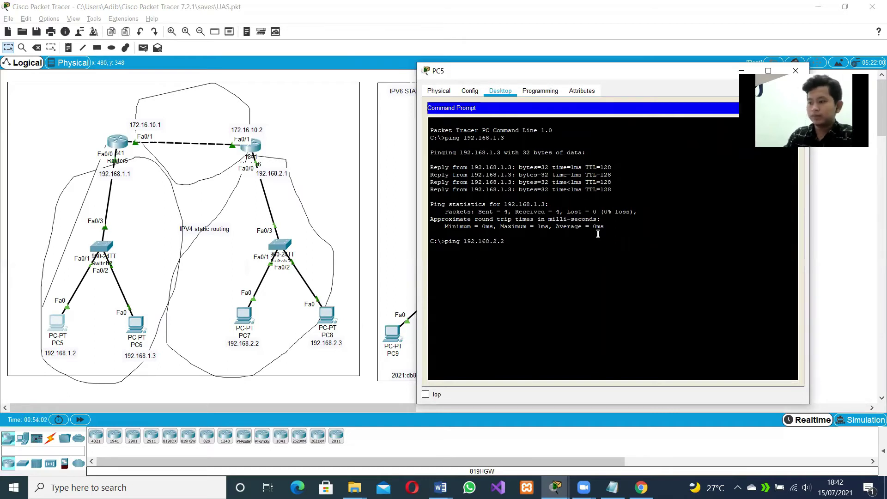
{"action": "key", "text": "Return"}
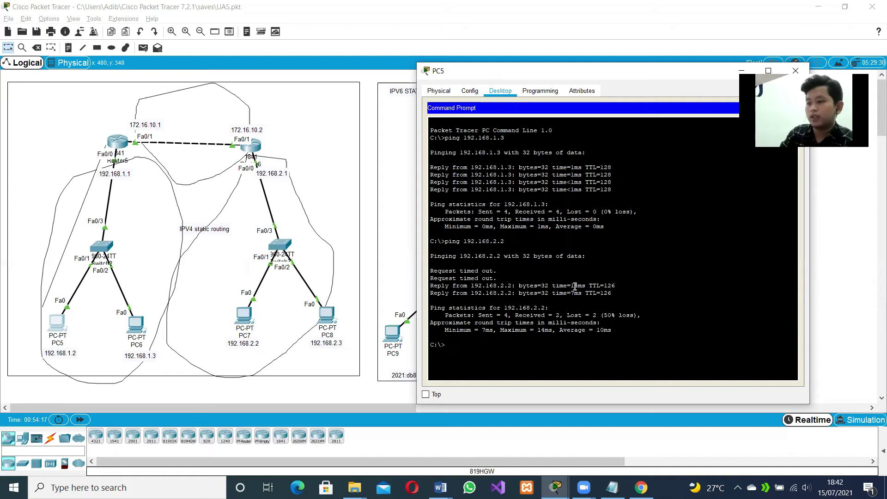
Step: Repeat the ping to 192.168.2.2 from PC5 and close its window
{"action": "key", "text": "Up"}
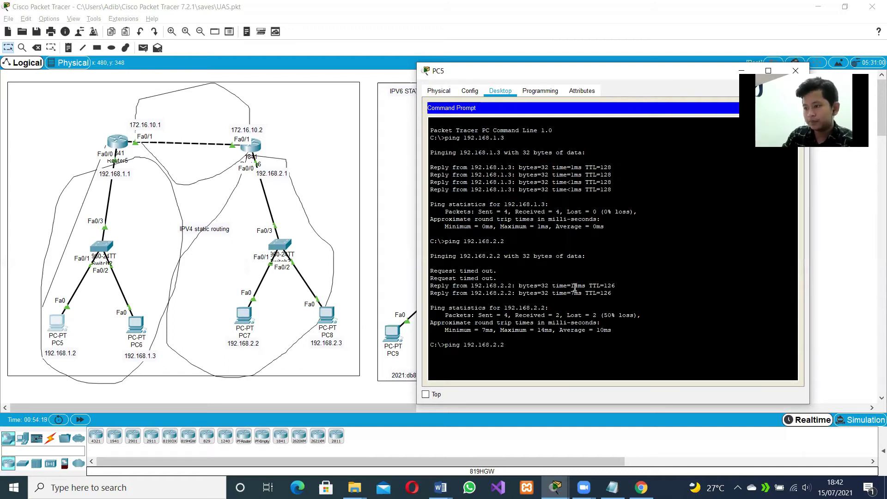
{"action": "key", "text": "Return"}
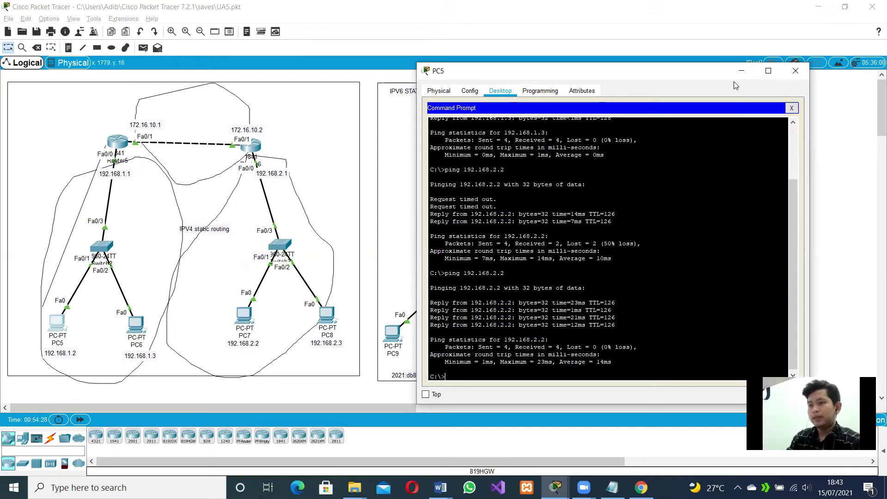
{"action": "left_click", "coordinate": [800, 70]}
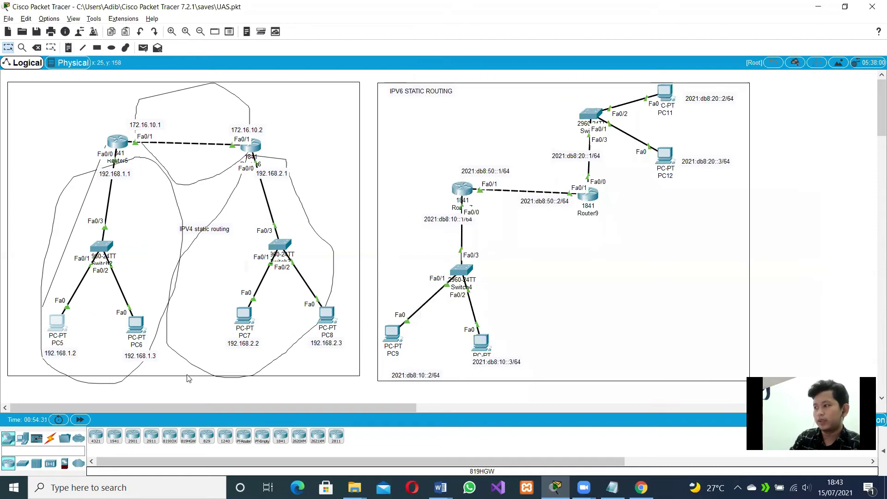
Step: Move the IPV4 static routing label into its frame's upper-left corner and draw an unfilled ellipse around the Switch4 network in the IPv6 topology
{"action": "left_click_drag", "start_coordinate": [202, 230], "coordinate": [48, 96]}
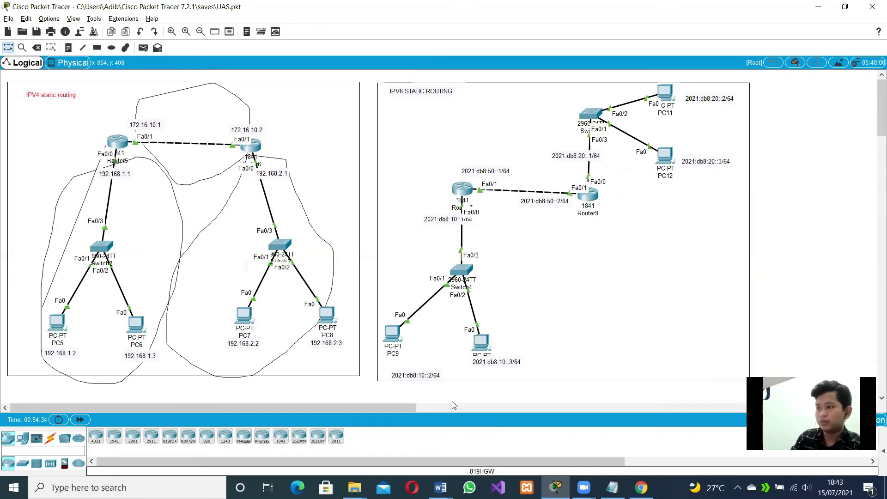
{"action": "left_click_drag", "start_coordinate": [389, 407], "coordinate": [471, 408]}
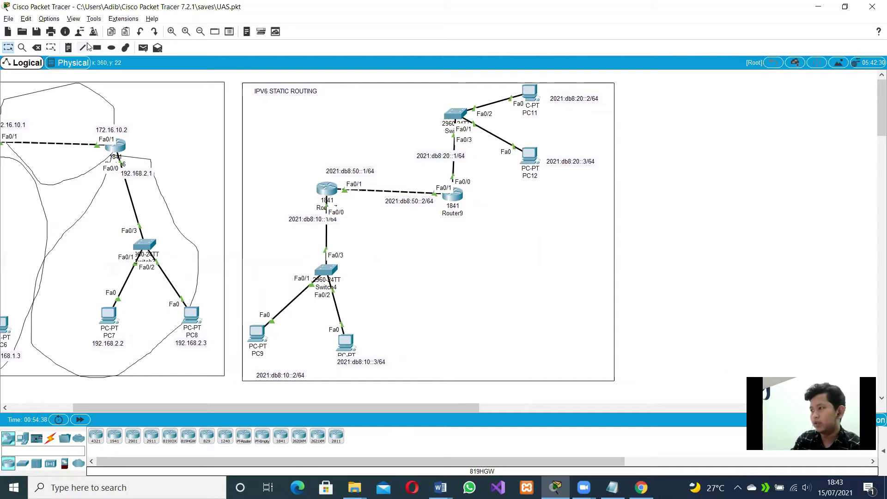
{"action": "left_click", "coordinate": [111, 48]}
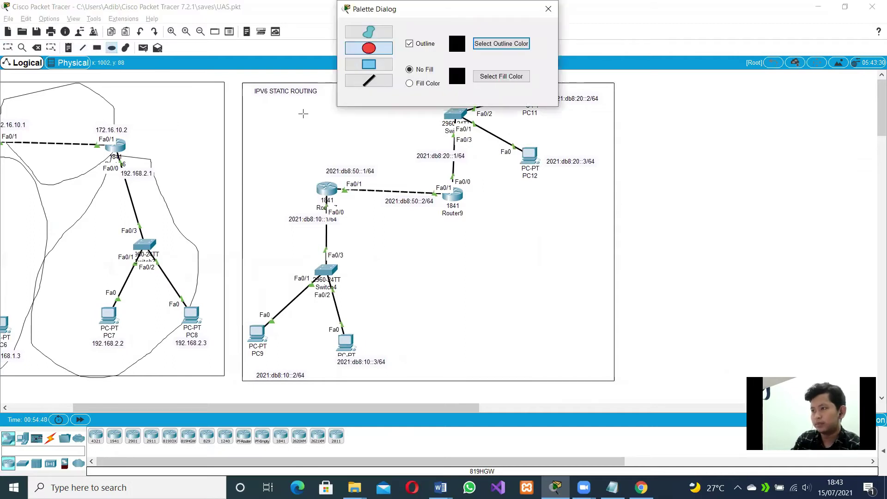
{"action": "mouse_move", "coordinate": [264, 204]}
{"action": "left_mouse_down"}
{"action": "mouse_move", "coordinate": [242, 282]}
{"action": "mouse_move", "coordinate": [317, 366]}
{"action": "mouse_move", "coordinate": [355, 349]}
{"action": "mouse_move", "coordinate": [374, 359]}
{"action": "left_mouse_up"}
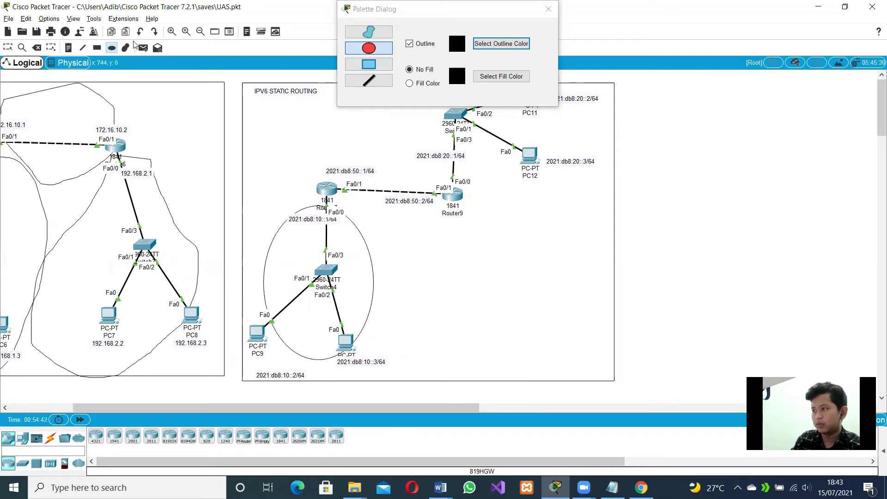
Step: Draw an unfilled freeform outline around the link between Router7 and Router9 in the IPv6 topology
{"action": "left_click", "coordinate": [82, 48]}
{"action": "left_click_drag", "start_coordinate": [343, 160], "coordinate": [389, 153]}
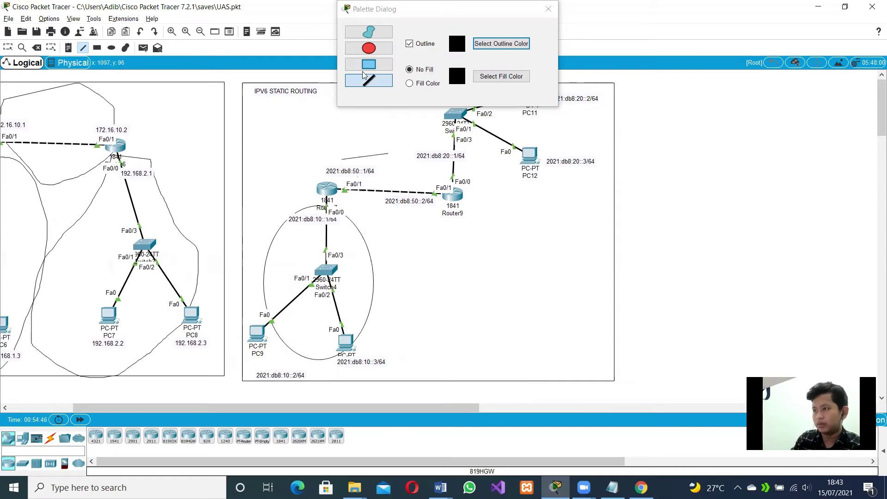
{"action": "left_click", "coordinate": [369, 32]}
{"action": "mouse_move", "coordinate": [464, 172]}
{"action": "left_mouse_down"}
{"action": "mouse_move", "coordinate": [396, 139]}
{"action": "mouse_move", "coordinate": [372, 144]}
{"action": "left_mouse_up"}
{"action": "mouse_move", "coordinate": [326, 151]}
{"action": "left_mouse_down"}
{"action": "mouse_move", "coordinate": [340, 172]}
{"action": "mouse_move", "coordinate": [433, 205]}
{"action": "mouse_move", "coordinate": [424, 175]}
{"action": "mouse_move", "coordinate": [338, 140]}
{"action": "left_mouse_up"}
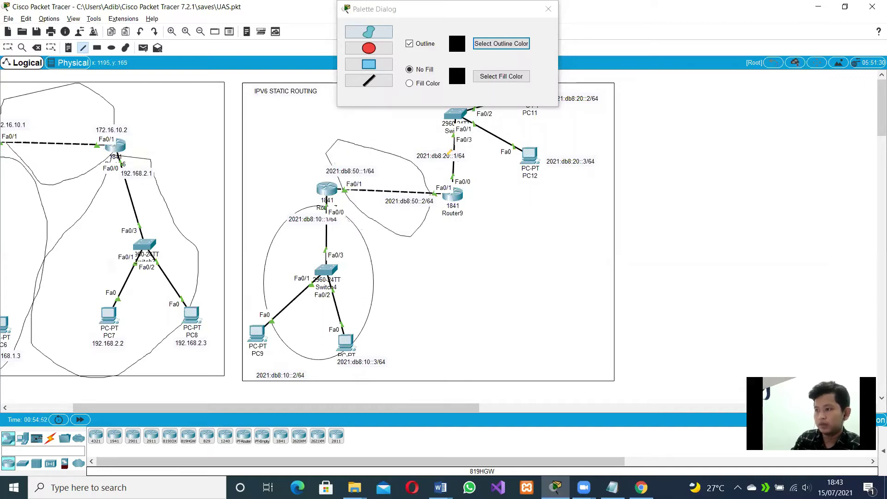
Step: Draw a freeform outline around the PC11 and PC12 network, close the drawing palette, and return to the Select tool
{"action": "left_click", "coordinate": [369, 33]}
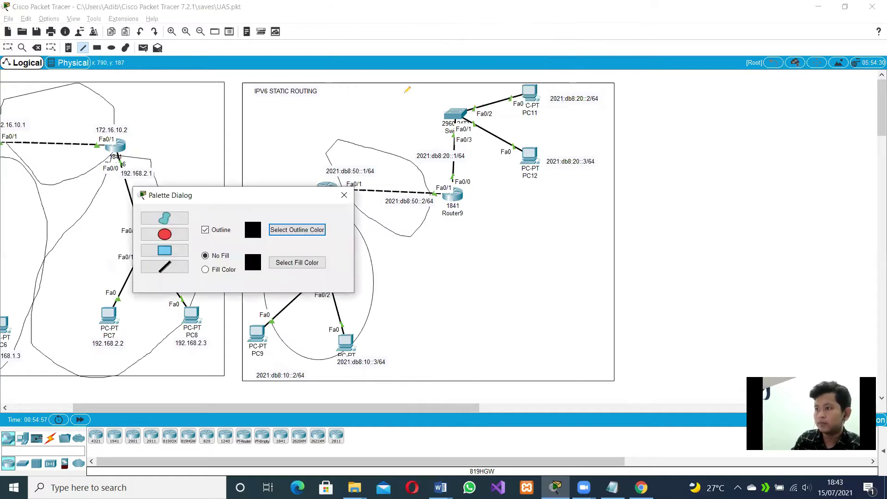
{"action": "mouse_move", "coordinate": [433, 88]}
{"action": "left_mouse_down"}
{"action": "mouse_move", "coordinate": [536, 174]}
{"action": "mouse_move", "coordinate": [536, 76]}
{"action": "mouse_move", "coordinate": [438, 84]}
{"action": "mouse_move", "coordinate": [439, 102]}
{"action": "left_mouse_up"}
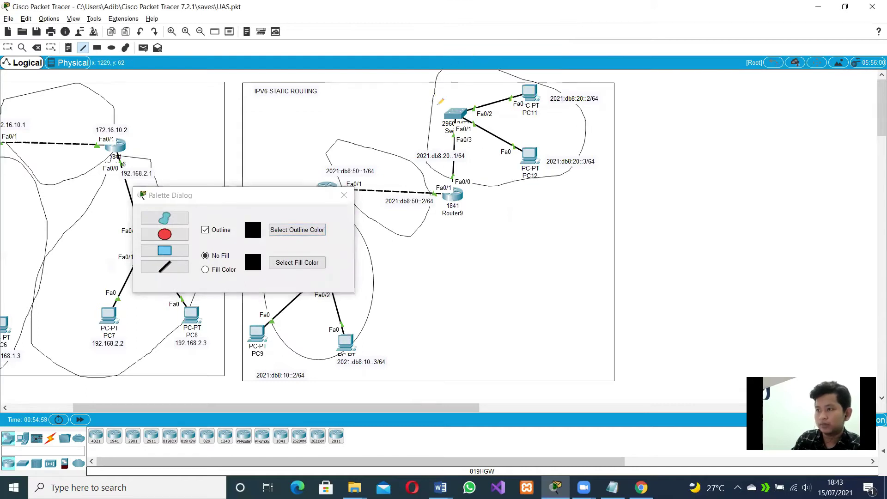
{"action": "left_click", "coordinate": [343, 196]}
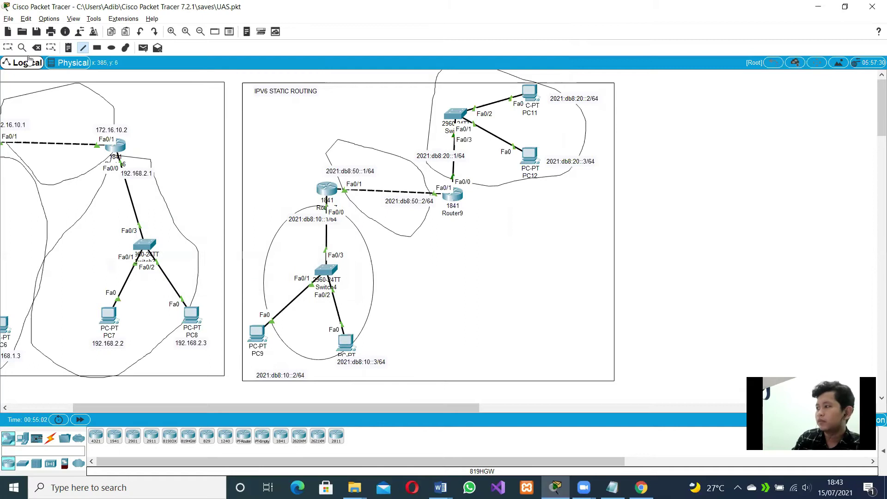
{"action": "left_click", "coordinate": [8, 48]}
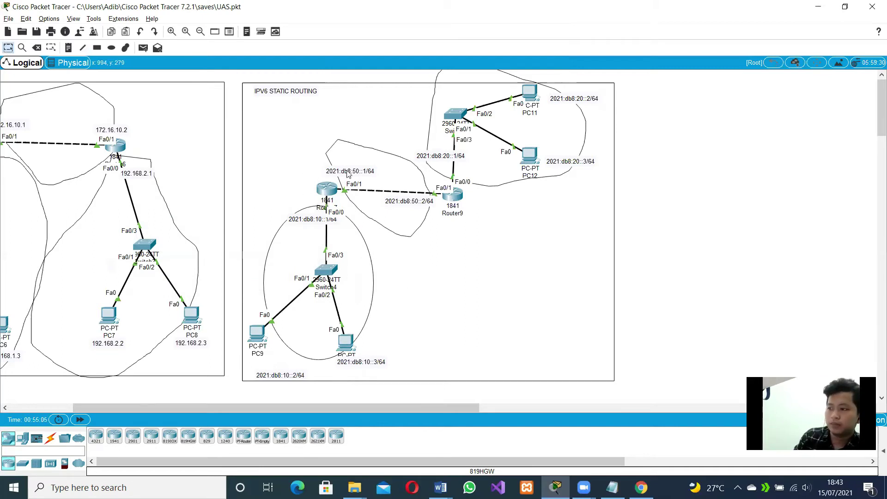
Step: Open Router7's command line and place its window beside the router so the IPv6 address labels can be read
{"action": "left_click", "coordinate": [319, 190]}
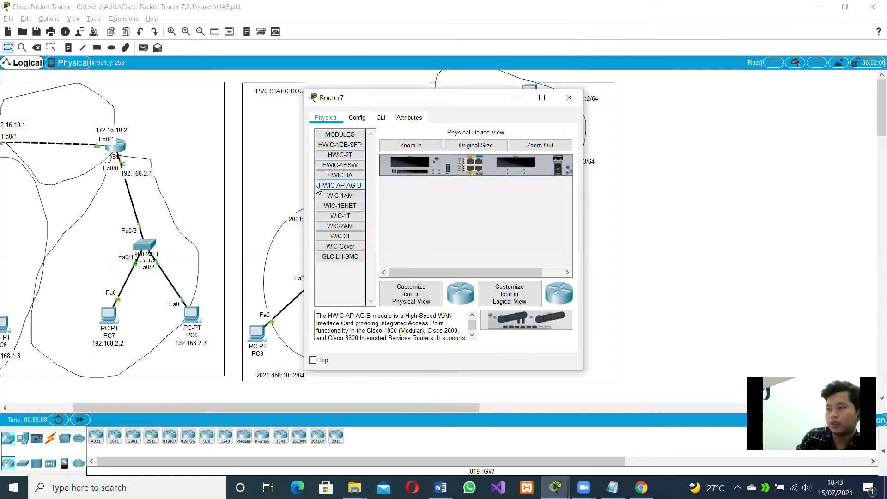
{"action": "left_click", "coordinate": [381, 120]}
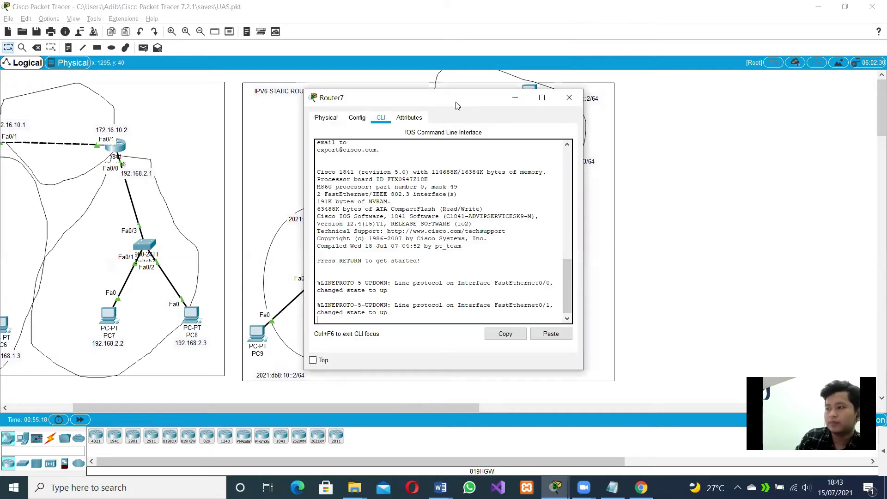
{"action": "left_click_drag", "start_coordinate": [460, 103], "coordinate": [498, 103]}
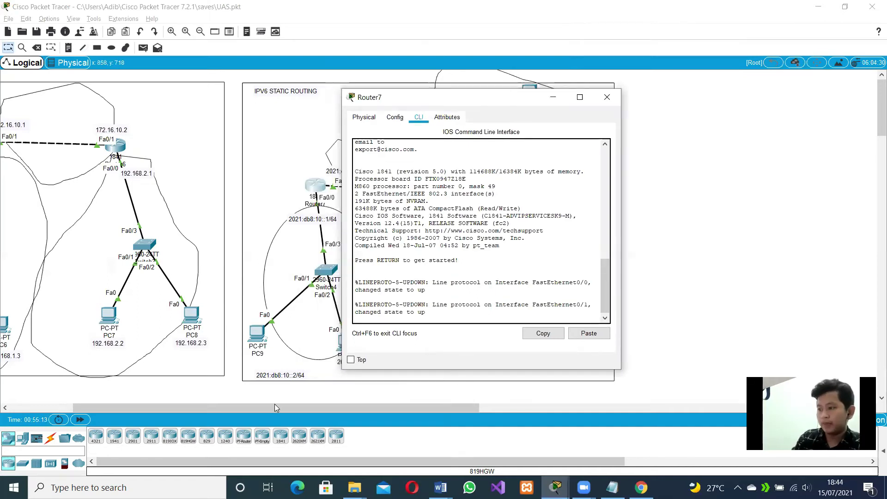
{"action": "left_click_drag", "start_coordinate": [272, 407], "coordinate": [258, 407]}
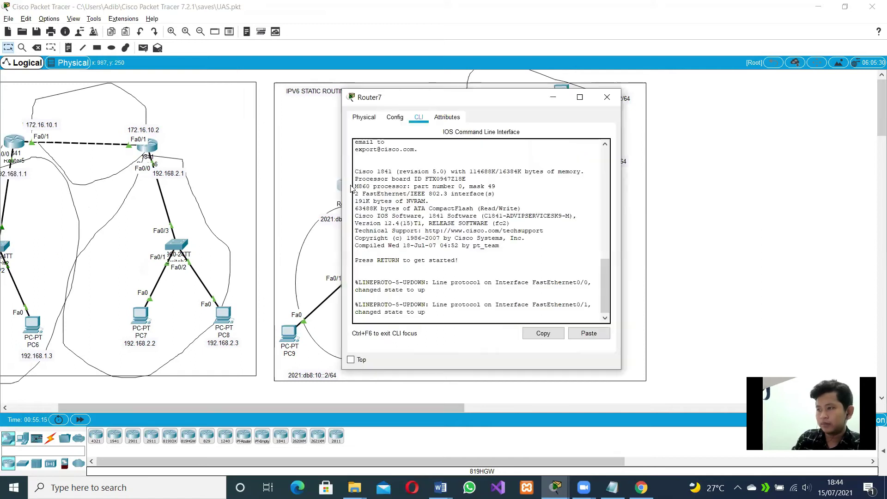
{"action": "left_click_drag", "start_coordinate": [493, 92], "coordinate": [555, 92]}
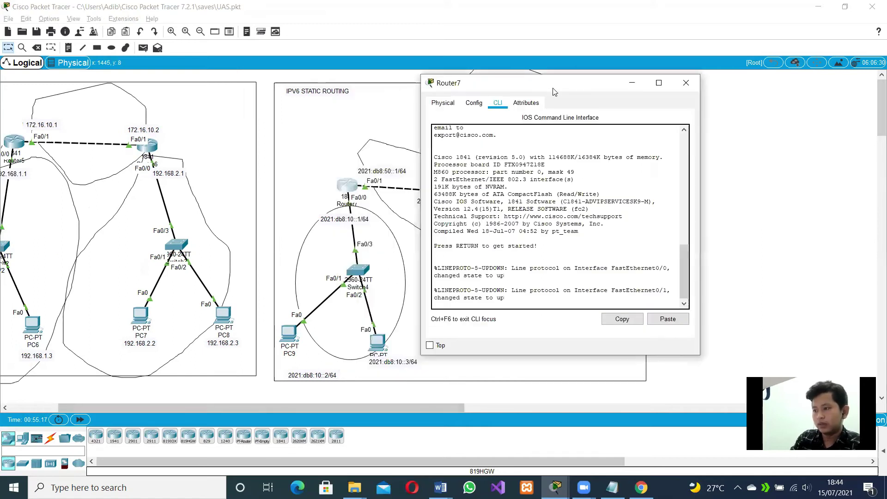
Step: Enter global configuration mode on Router7 with en and conf t
{"action": "key", "text": "Return"}
{"action": "type", "text": "en"}
{"action": "key", "text": "Return"}
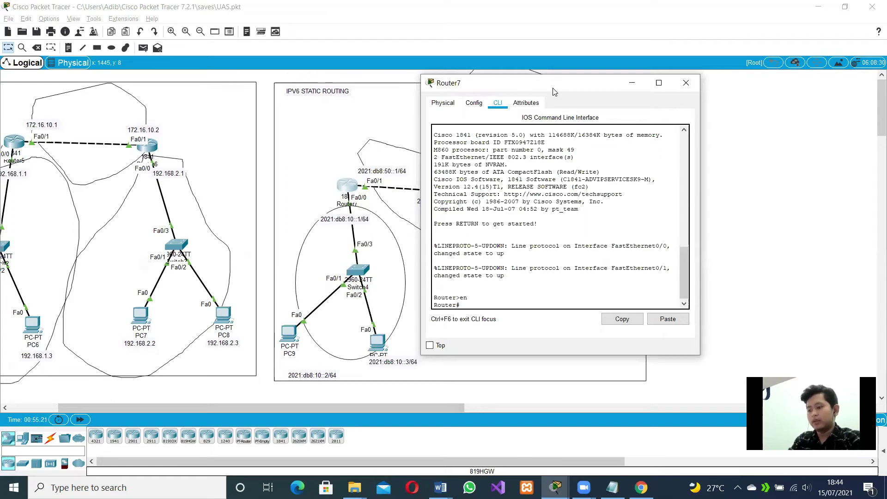
{"action": "type", "text": "conf"}
{"action": "type", "text": " t"}
{"action": "key", "text": "Return"}
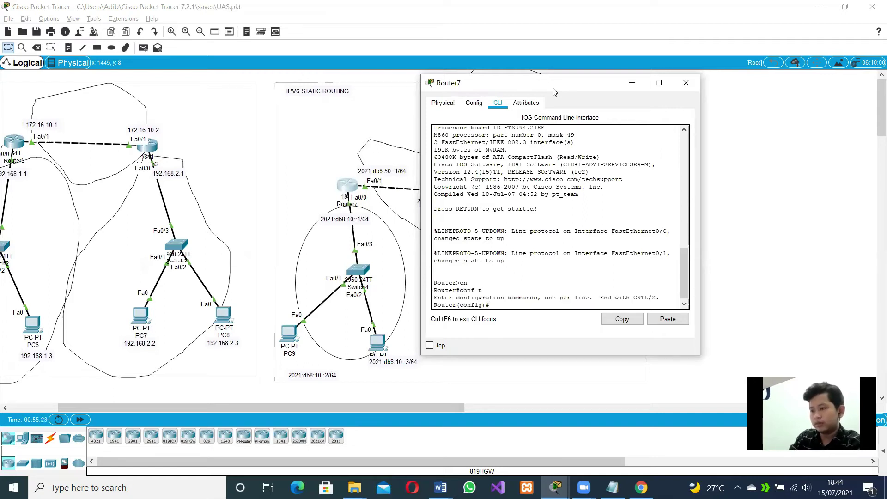
Step: Move Router7's window clear of the topology and assign IPv6 address 2021:db8:10::1/64 to interface fa0/0
{"action": "left_click_drag", "start_coordinate": [507, 89], "coordinate": [580, 91]}
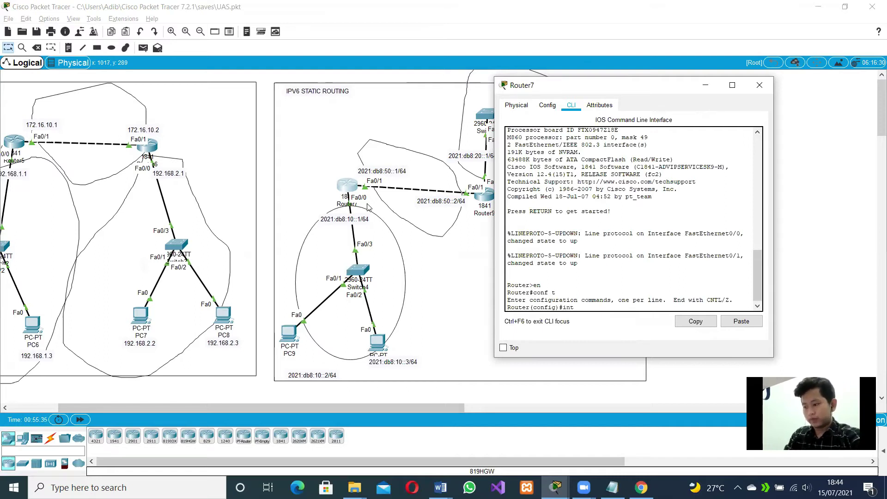
{"action": "type", "text": "fa0/0"}
{"action": "key", "text": "Return"}
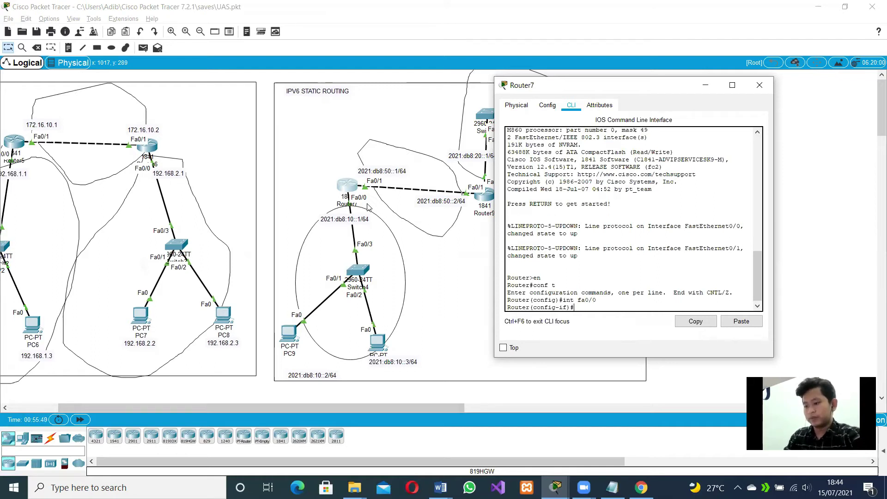
{"action": "type", "text": "ipv6 address "}
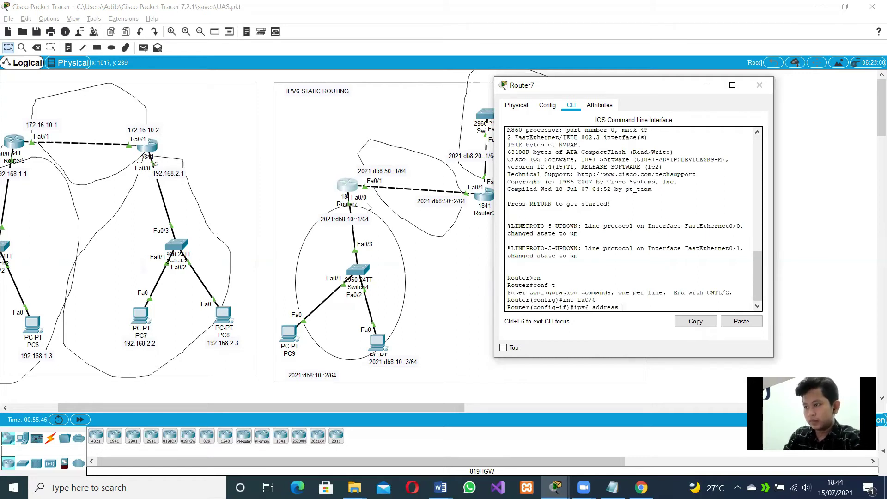
{"action": "type", "text": "2021"}
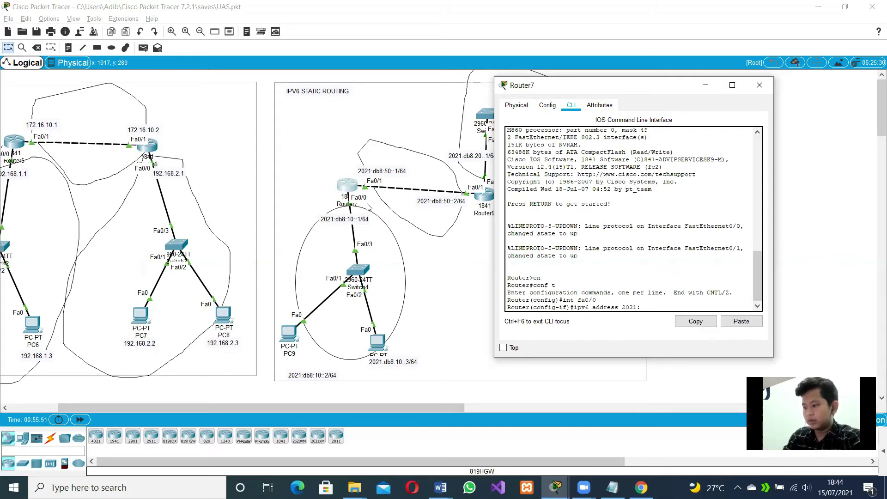
{"action": "type", "text": ":db"}
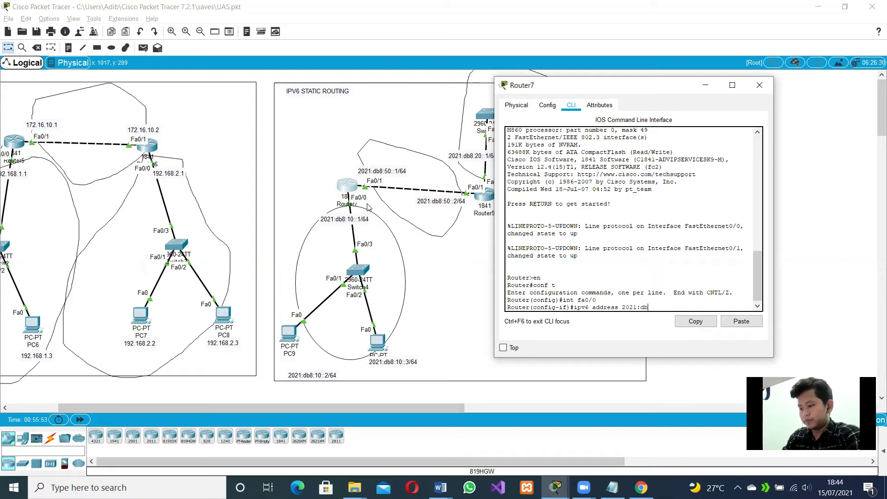
{"action": "type", "text": "8"}
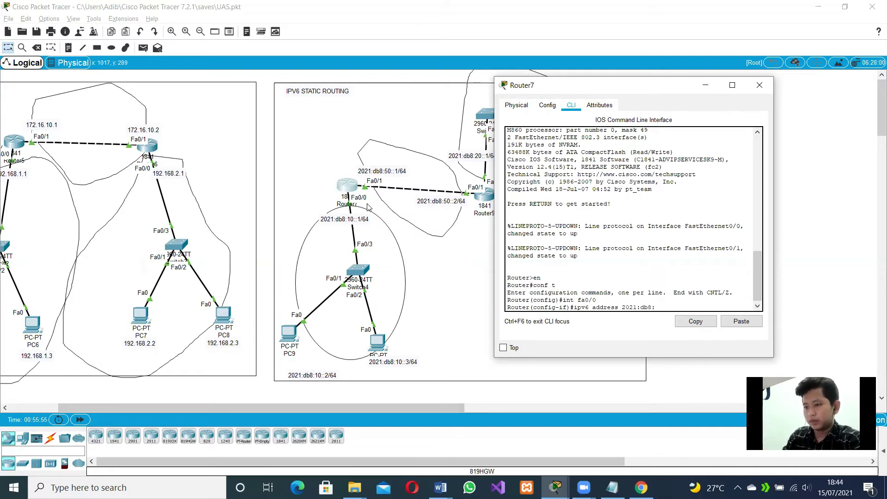
{"action": "type", "text": ":"}
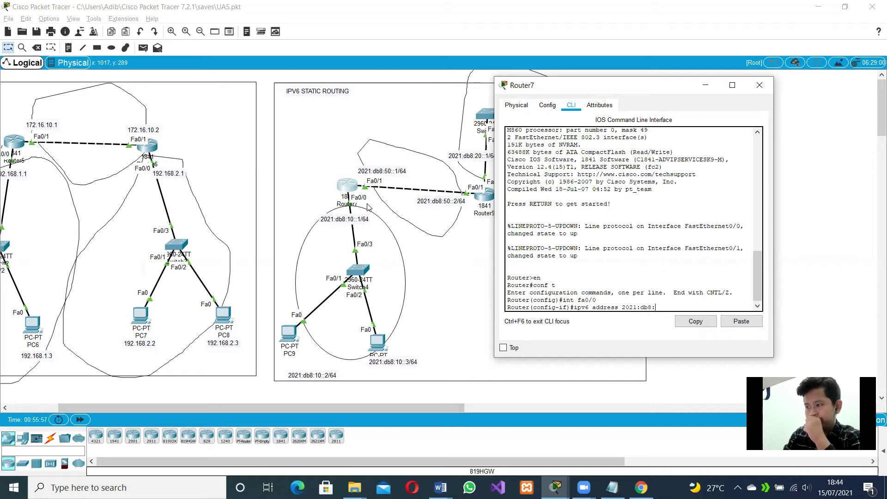
{"action": "type", "text": "10::1/"}
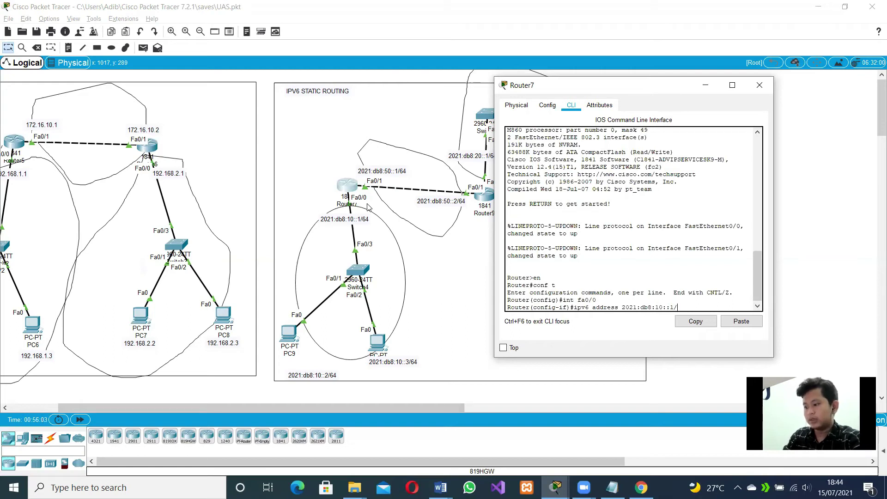
{"action": "type", "text": "64"}
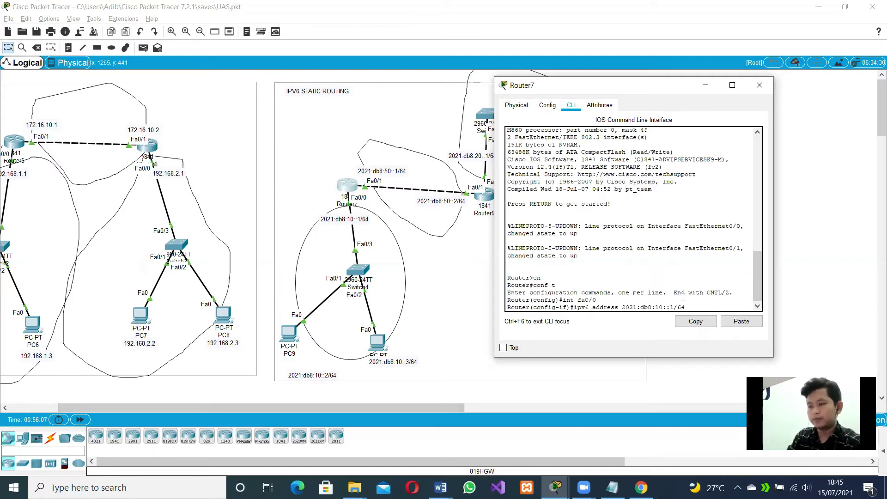
{"action": "key", "text": "Return"}
Step: Enable interface fa0/0 on Router7 with no shutdown and return to global configuration mode
{"action": "type", "text": "no shutdown"}
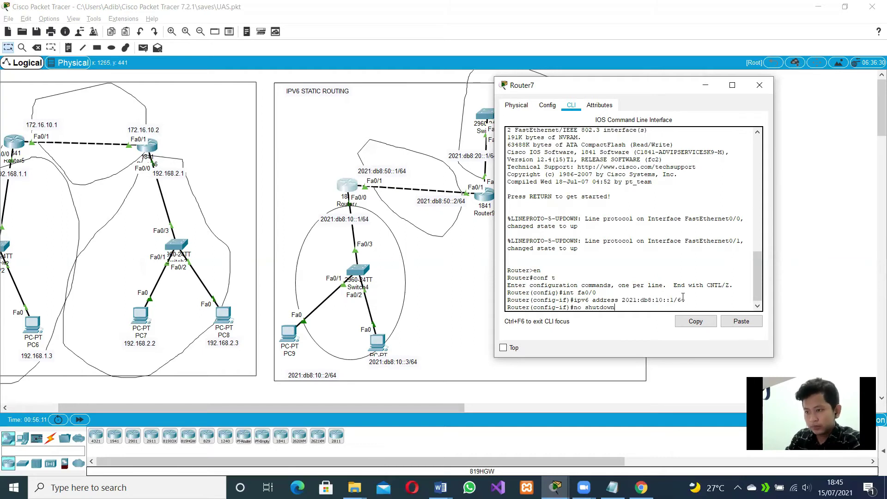
{"action": "key", "text": "Return"}
{"action": "type", "text": "er(config-if)#ex"}
{"action": "key", "text": "Return"}
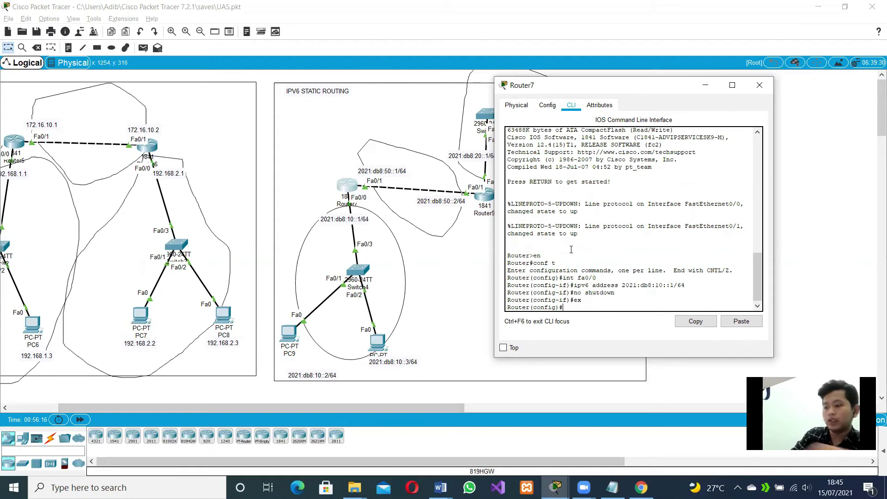
Step: Enter interface fa0/1 on Router7 and assign it the IPv6 address 2021:db8:50::1/64
{"action": "type", "text": "int fa0/"}
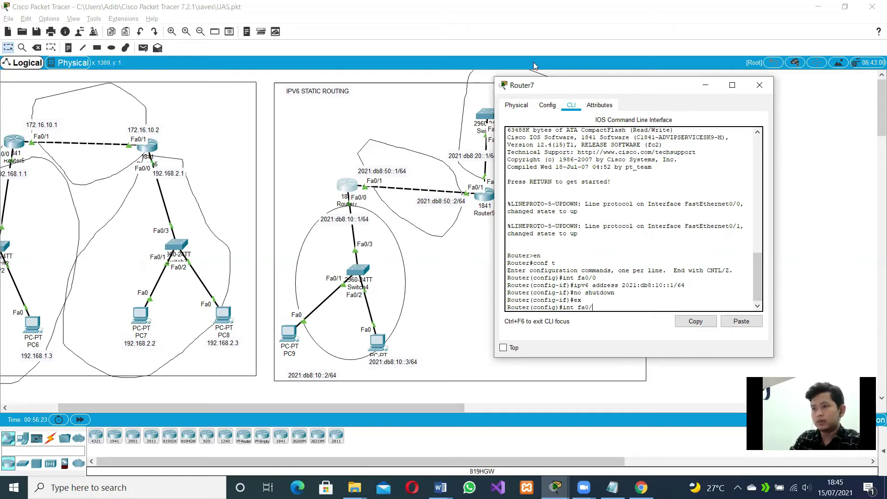
{"action": "left_click", "coordinate": [533, 62]}
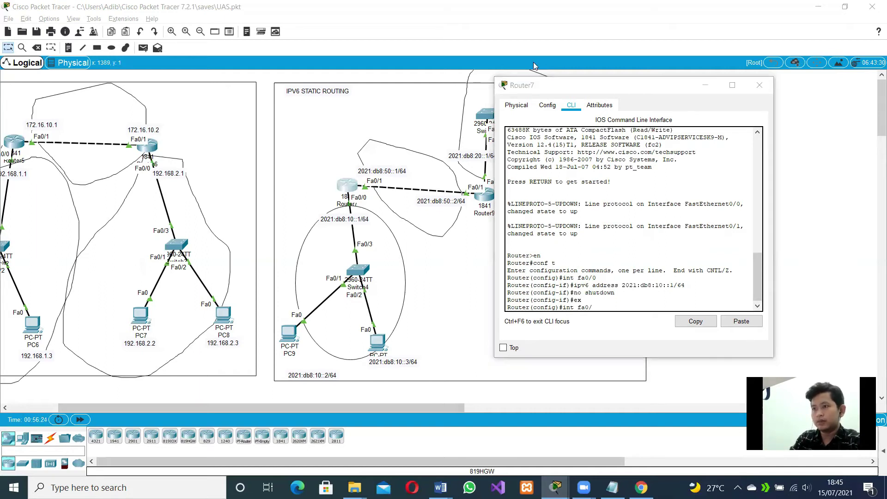
{"action": "left_click", "coordinate": [616, 306]}
{"action": "type", "text": "1"}
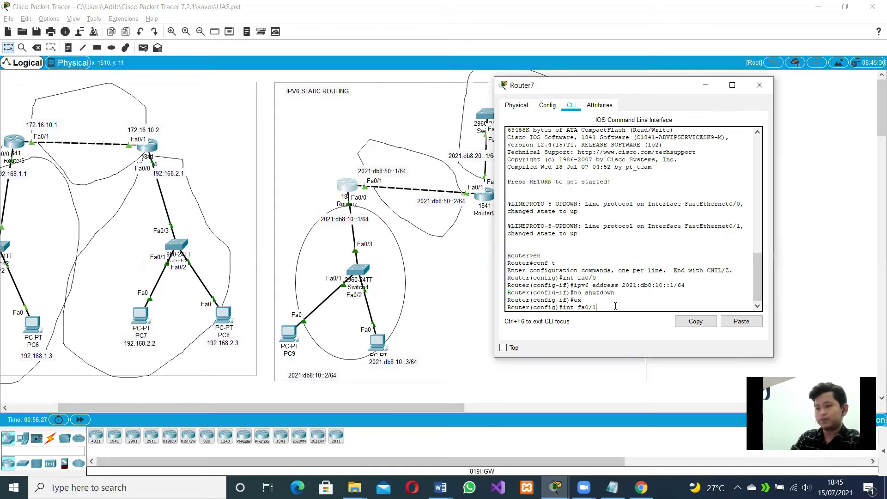
{"action": "key", "text": "Return"}
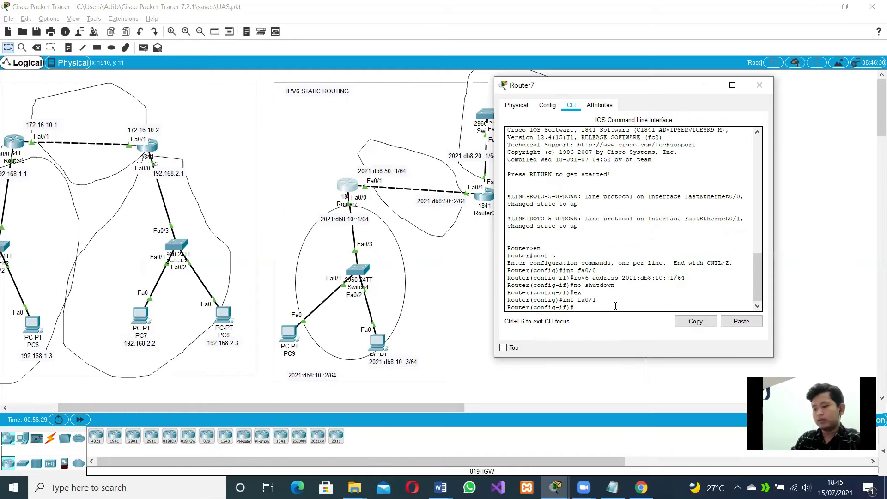
{"action": "key", "text": "Up"}
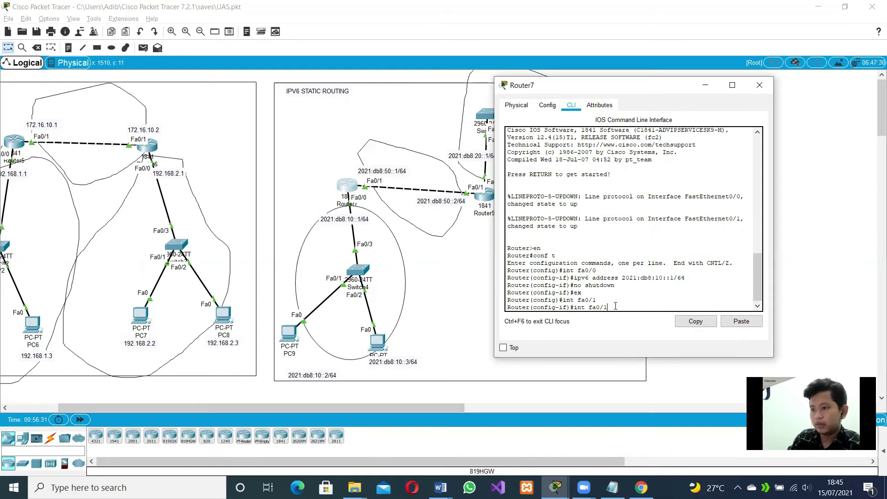
{"action": "key", "text": "Up"}
{"action": "key", "text": "Up"}
{"action": "key", "text": "Up"}
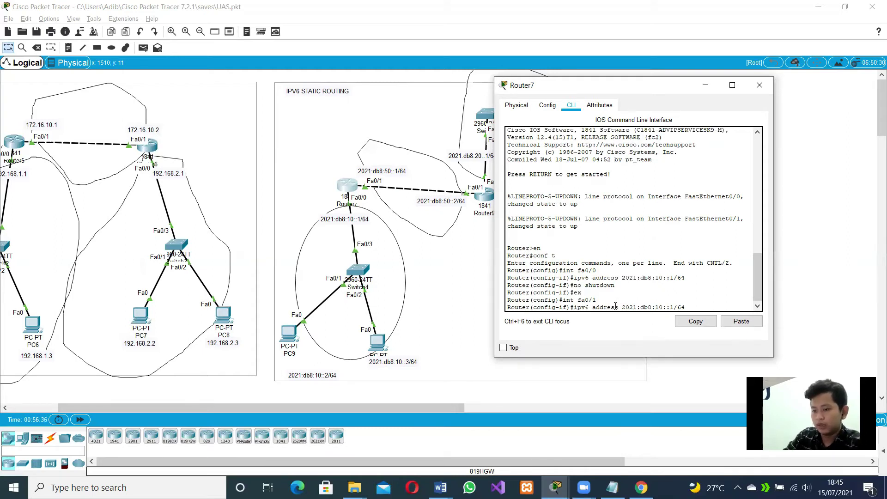
{"action": "key", "text": "BackSpace"}
{"action": "type", "text": "5"}
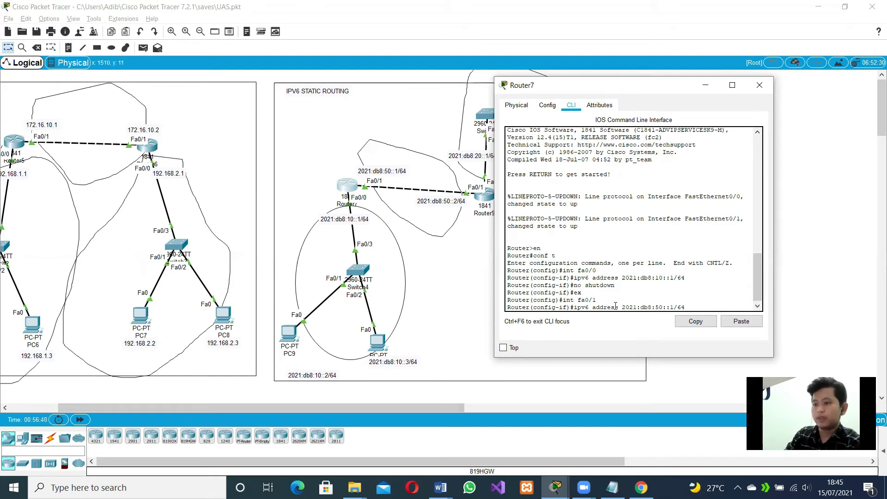
{"action": "key", "text": "Return"}
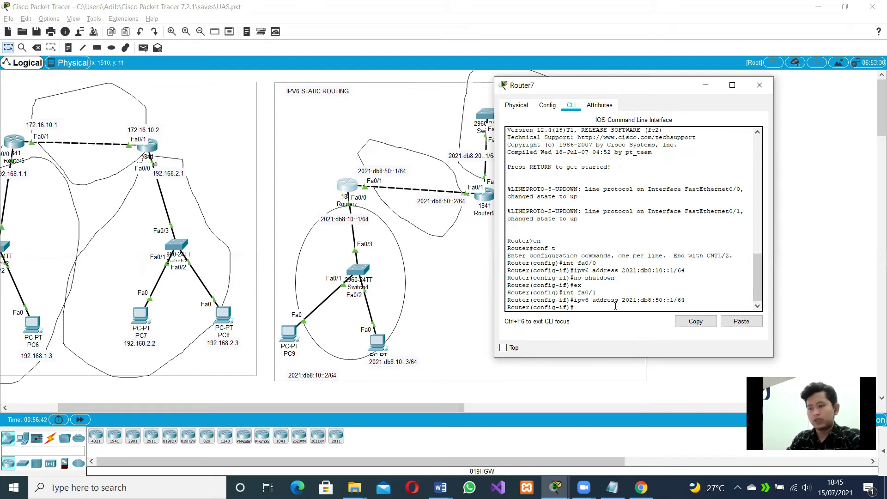
Step: Enable interface fa0/1 with no shutdown, exit interface configuration, and close Router7's window
{"action": "key", "text": "Up"}
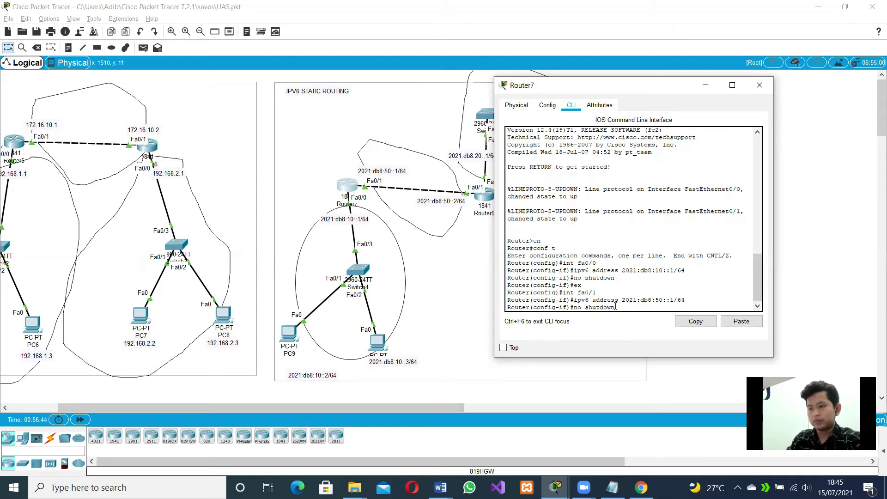
{"action": "key", "text": "Return"}
{"action": "type", "text": "exi"}
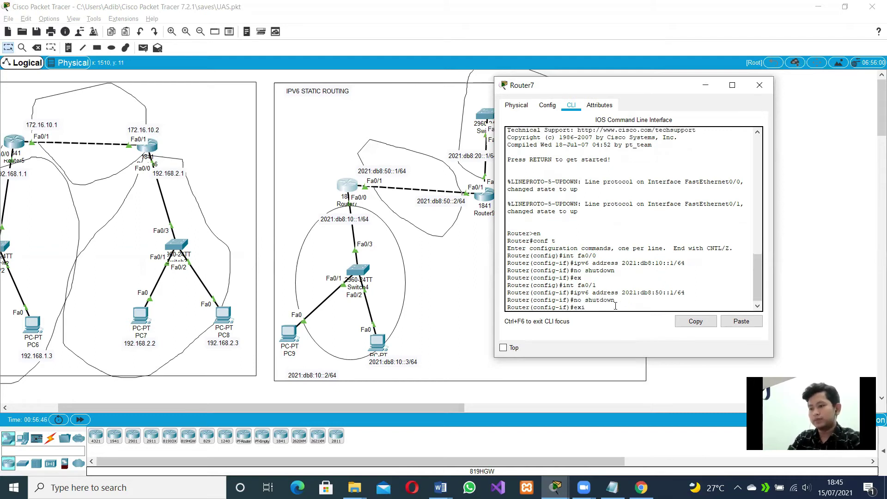
{"action": "type", "text": "t"}
{"action": "key", "text": "Return"}
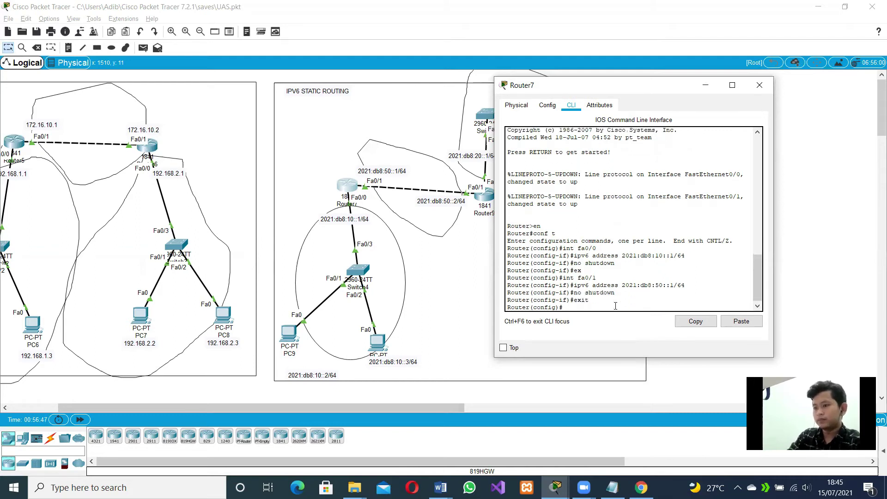
{"action": "left_click", "coordinate": [769, 85]}
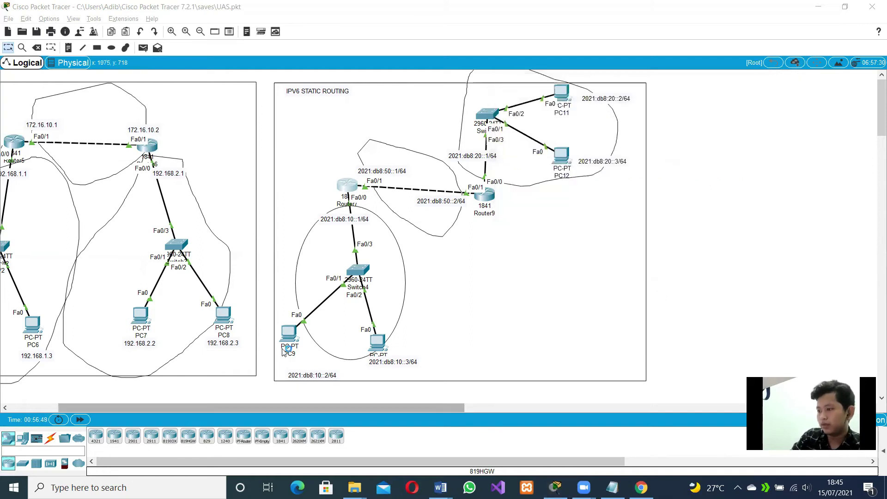
Step: Move the 2021:db8:10::2/64 label directly below PC9, then open PC9's IP configuration and place its window beside the topology
{"action": "left_click_drag", "start_coordinate": [299, 374], "coordinate": [281, 359]}
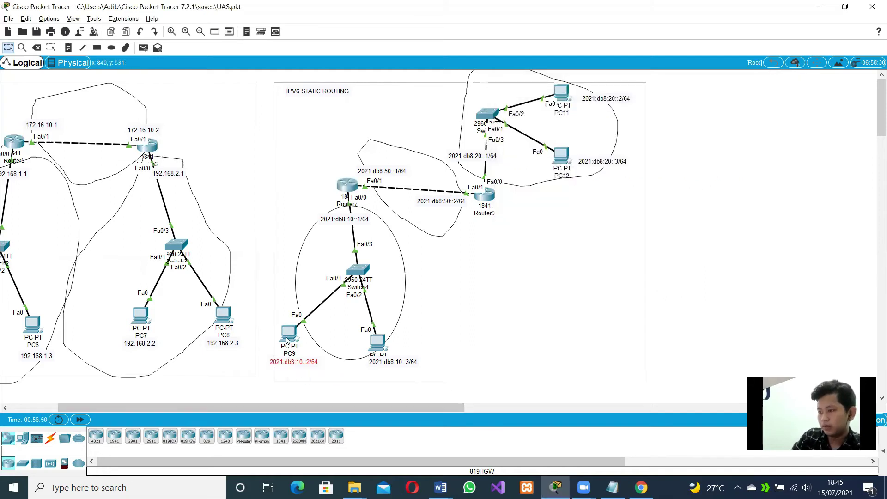
{"action": "left_click", "coordinate": [286, 336]}
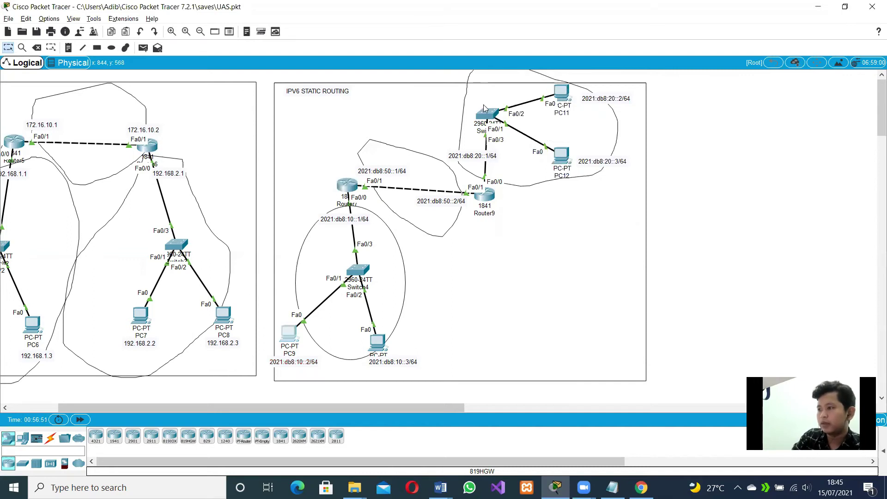
{"action": "left_click", "coordinate": [342, 89]}
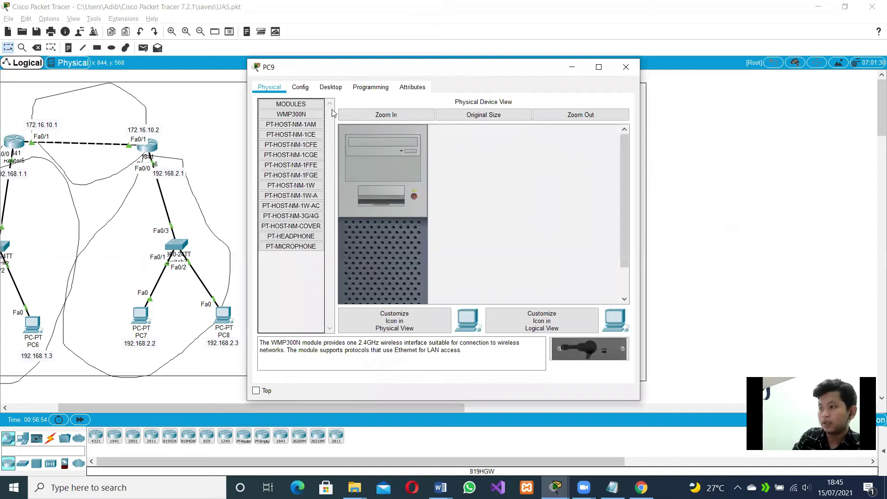
{"action": "left_click", "coordinate": [319, 122]}
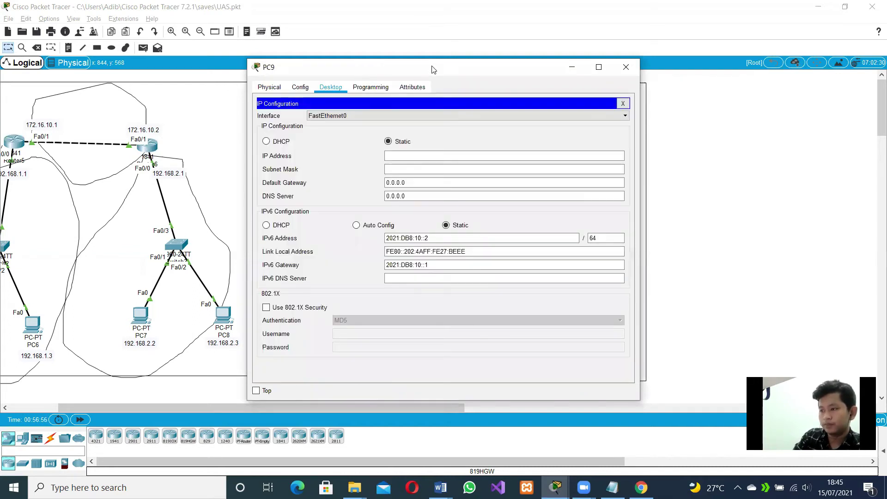
{"action": "left_click_drag", "start_coordinate": [416, 67], "coordinate": [748, 78]}
Step: Review PC9's IPv6 address, prefix length and IPv6 gateway against the topology labels, and close its window
{"action": "left_click_drag", "start_coordinate": [787, 255], "coordinate": [719, 249]}
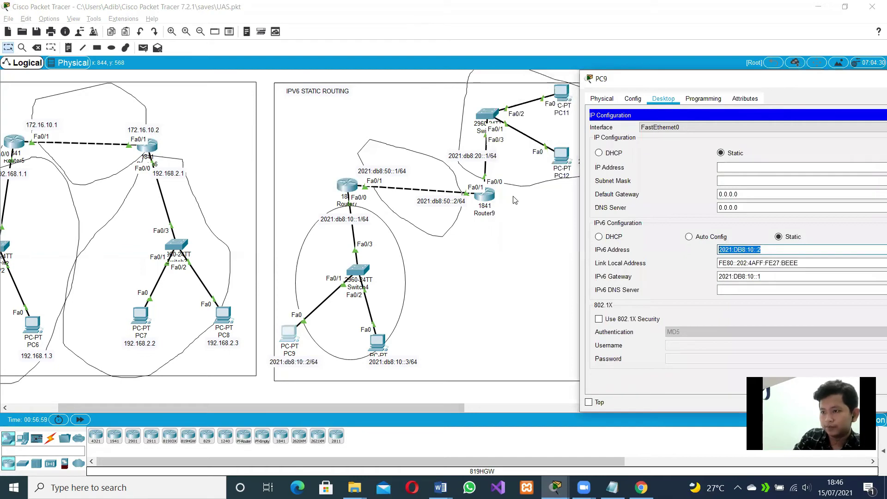
{"action": "left_click", "coordinate": [294, 351]}
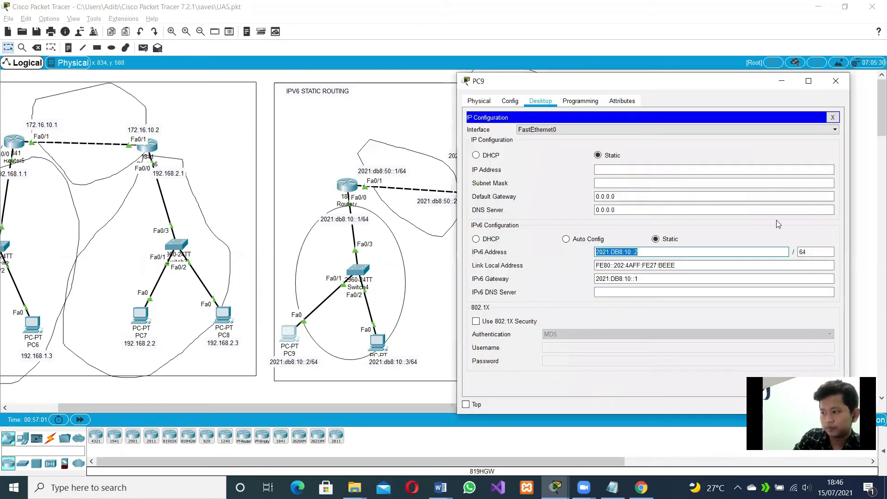
{"action": "left_click", "coordinate": [811, 252]}
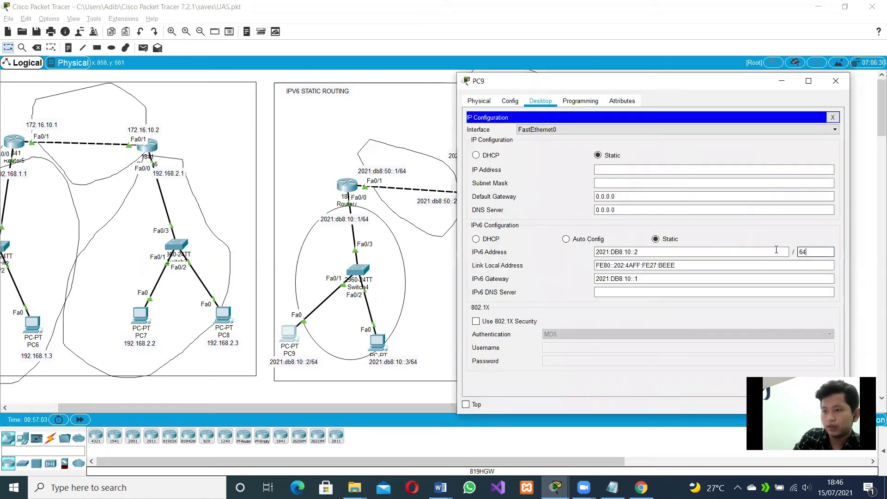
{"action": "left_click_drag", "start_coordinate": [434, 299], "coordinate": [353, 341]}
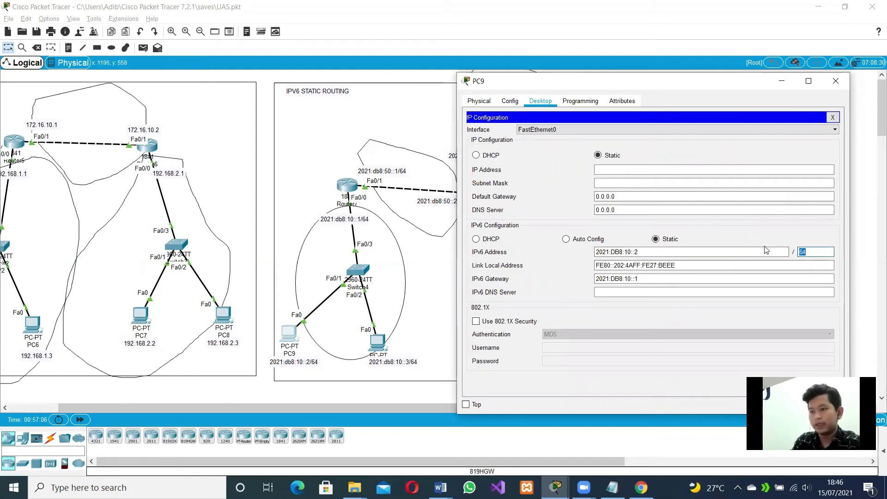
{"action": "key", "text": "Tab"}
{"action": "key", "text": "Tab"}
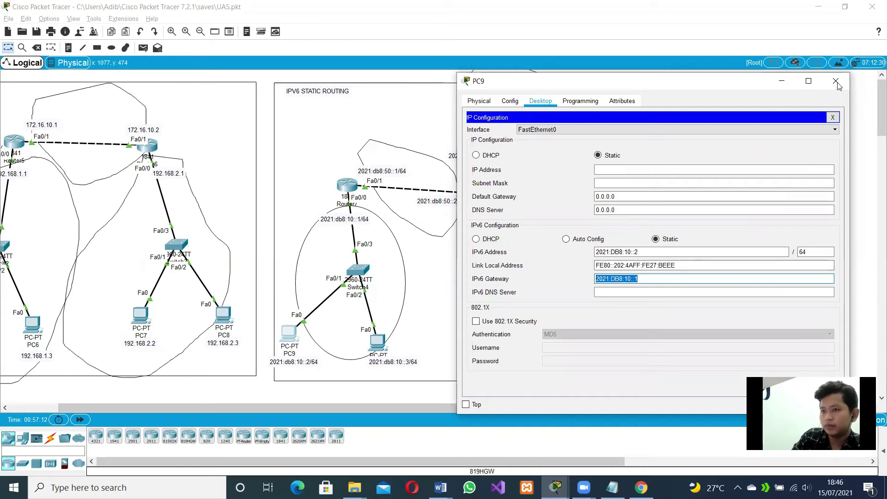
{"action": "left_click", "coordinate": [383, 392]}
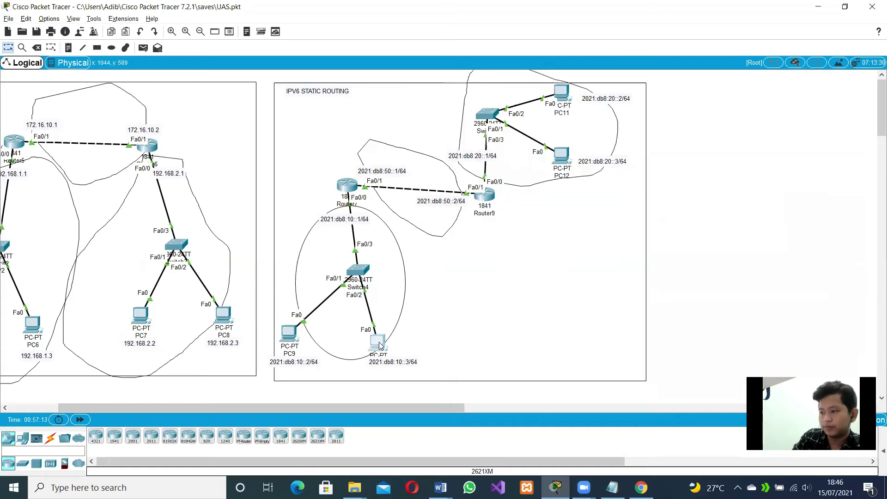
Step: Open PC10's IP configuration and move its window aside to compare its IPv6 settings with the topology labels
{"action": "left_click", "coordinate": [379, 345]}
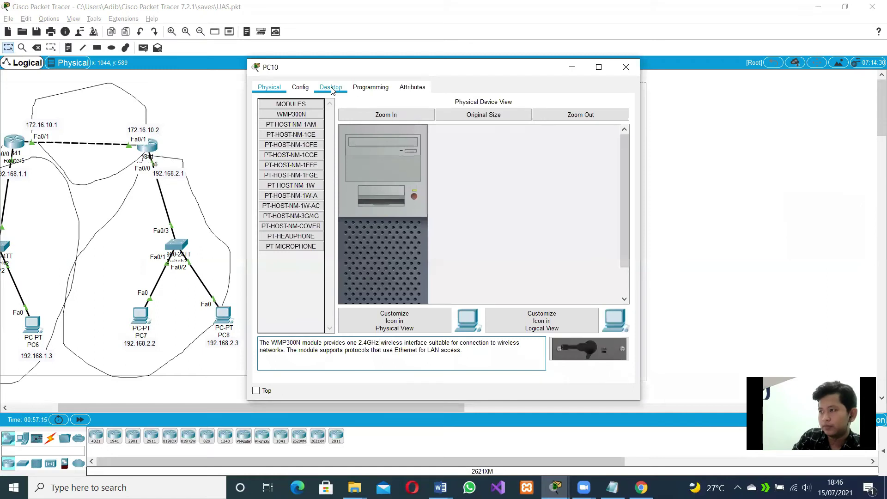
{"action": "left_click", "coordinate": [331, 87]}
{"action": "left_click_drag", "start_coordinate": [409, 71], "coordinate": [679, 96]}
{"action": "left_click", "coordinate": [548, 166]}
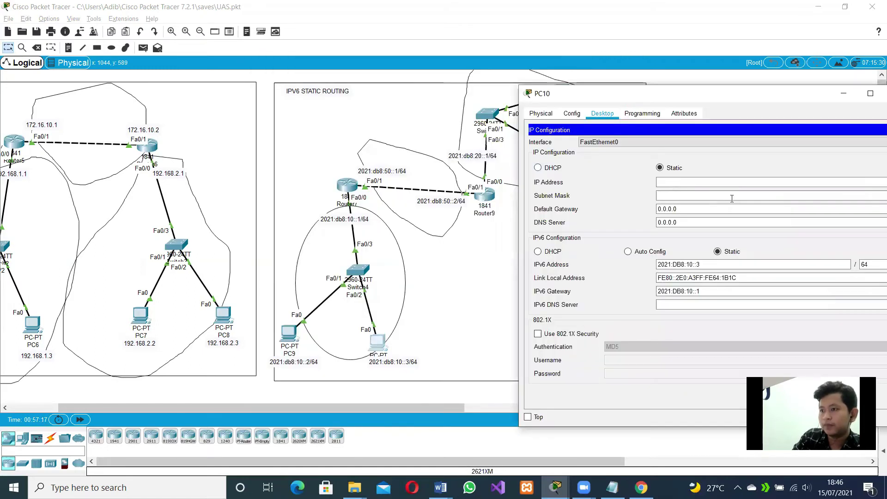
Step: Review PC10's IPv6 address, prefix length and IPv6 gateway against the topology labels, and close its window
{"action": "triple_click", "coordinate": [658, 265]}
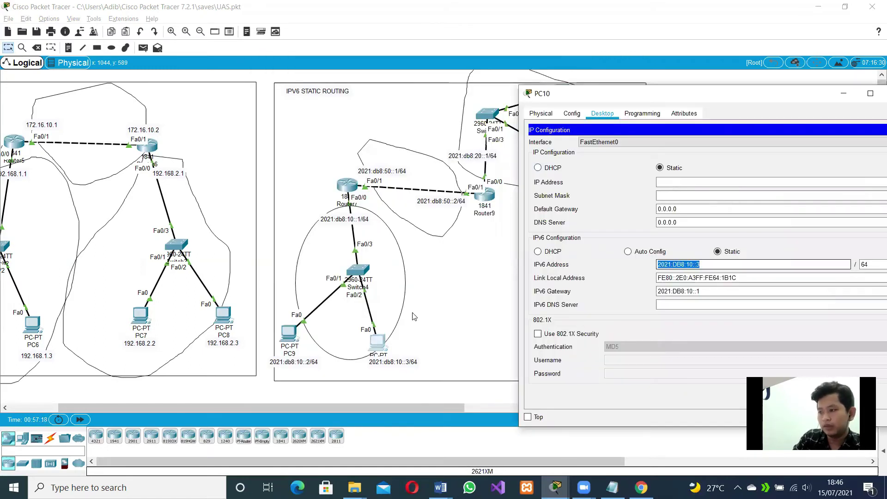
{"action": "left_click_drag", "start_coordinate": [784, 99], "coordinate": [754, 90]}
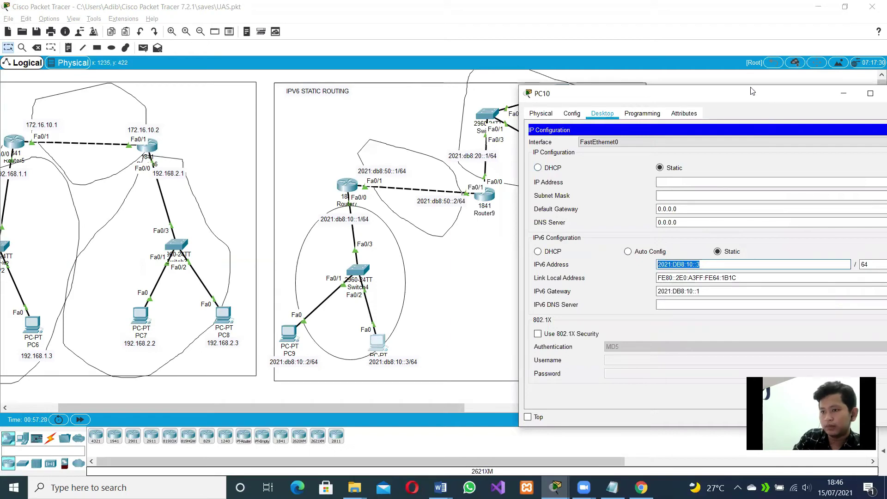
{"action": "left_click", "coordinate": [833, 256]}
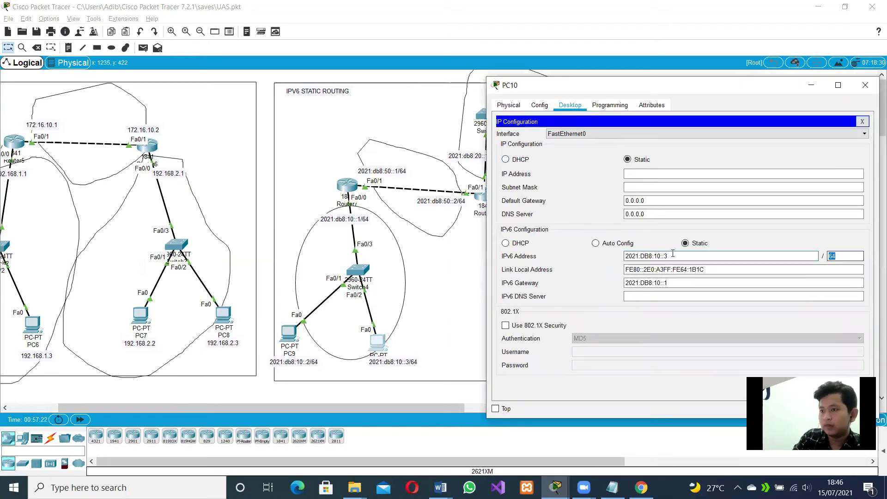
{"action": "left_click", "coordinate": [691, 281]}
{"action": "key", "text": "ctrl+a"}
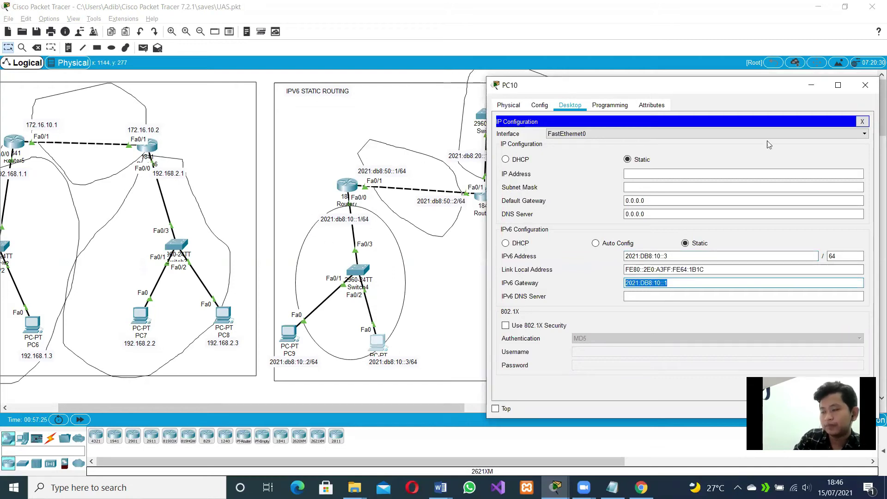
{"action": "left_click", "coordinate": [861, 83]}
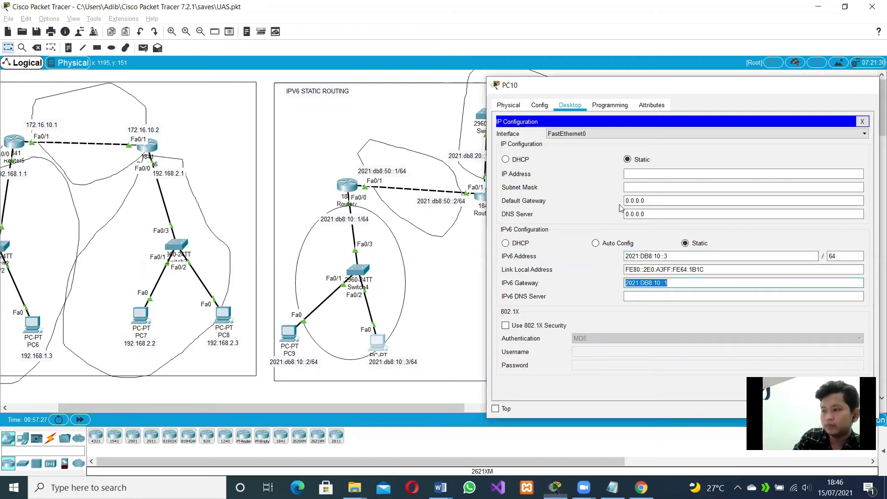
Step: Ping PC9 at 2021:db8:10::2 from PC10's Command Prompt, with its window beside the topology, and close the window
{"action": "left_click", "coordinate": [379, 338]}
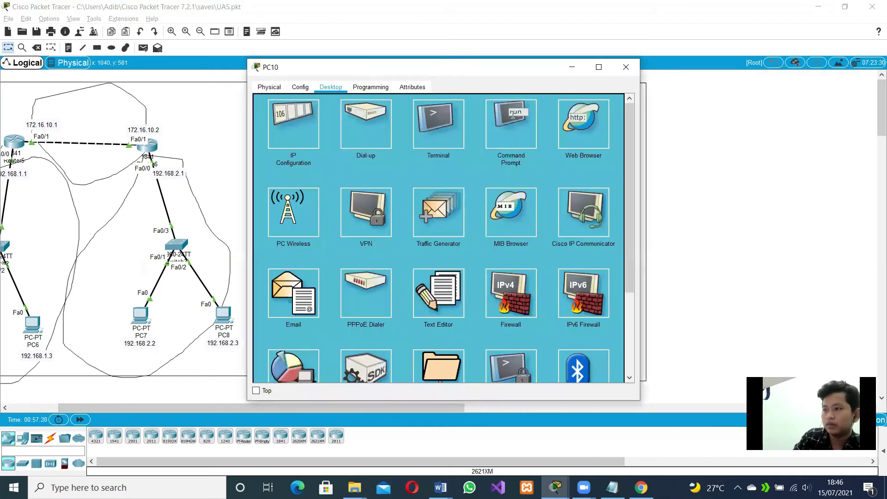
{"action": "type", "text": "ping"}
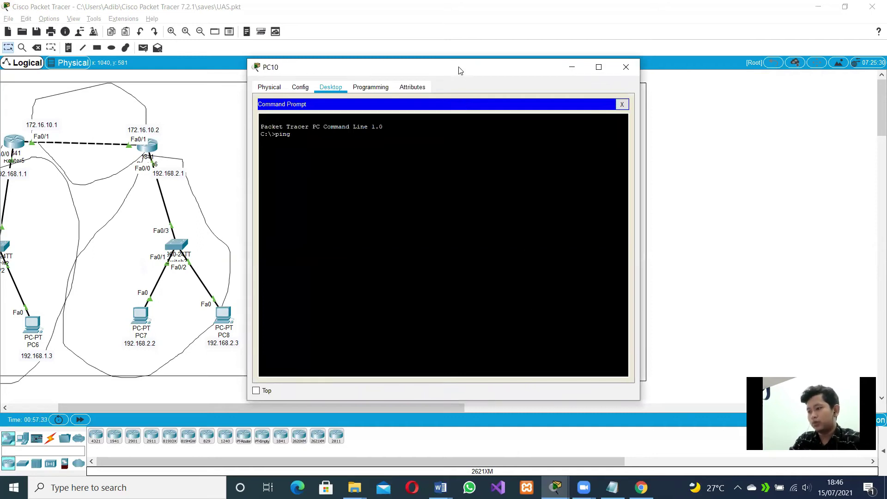
{"action": "left_click_drag", "start_coordinate": [459, 70], "coordinate": [683, 118]}
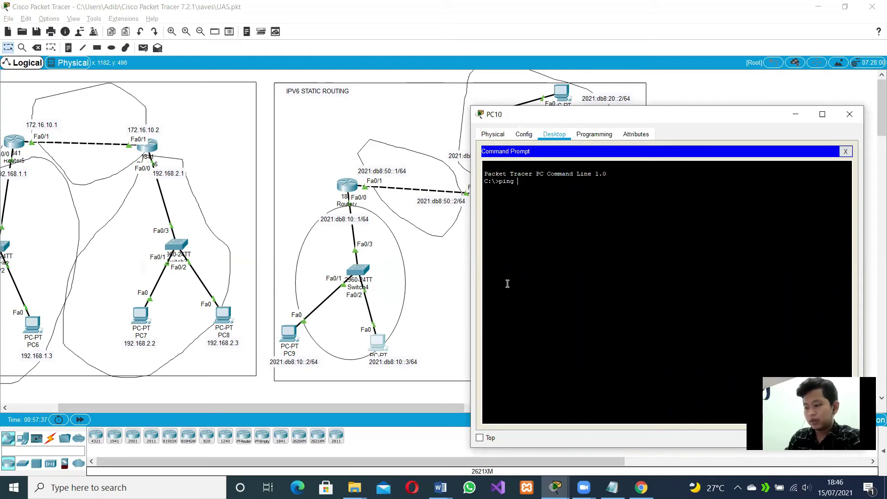
{"action": "type", "text": "2021"}
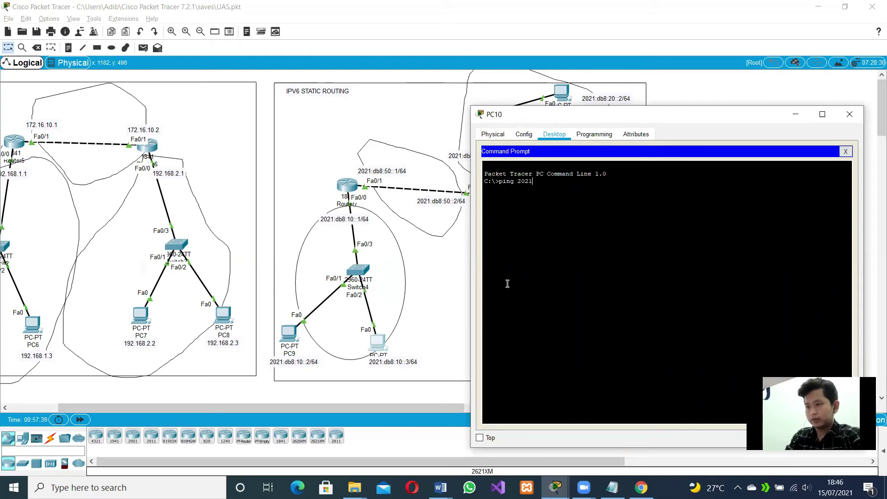
{"action": "type", "text": ":db8"}
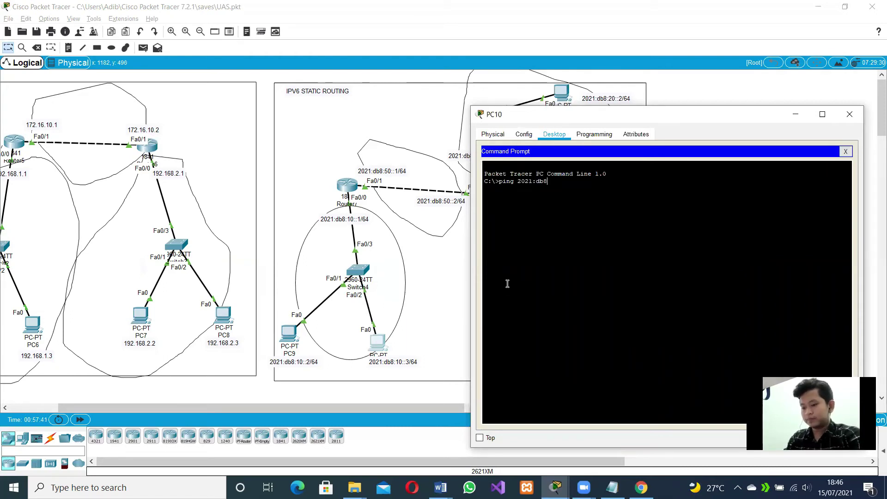
{"action": "type", "text": ":"}
{"action": "type", "text": "10::2"}
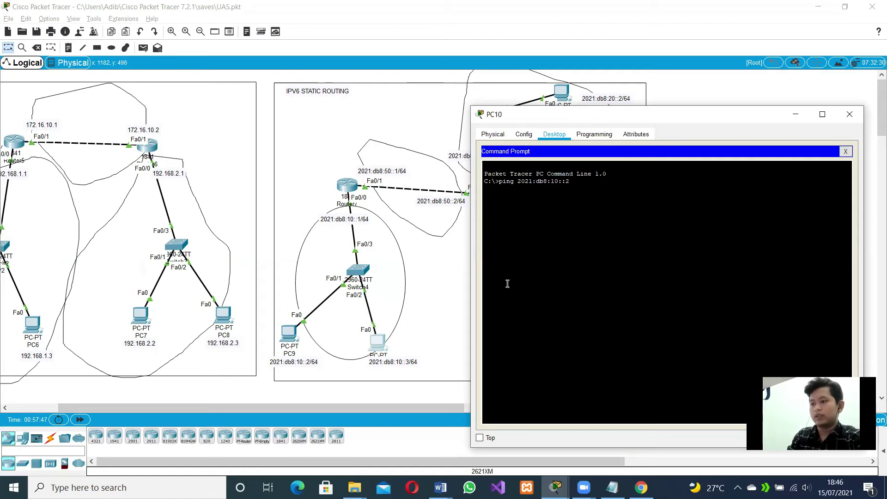
{"action": "key", "text": "Return"}
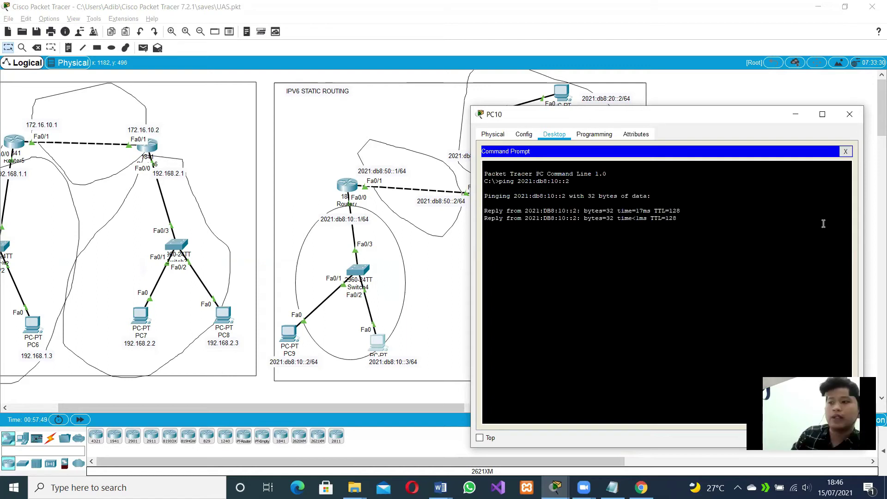
{"action": "left_click", "coordinate": [845, 116]}
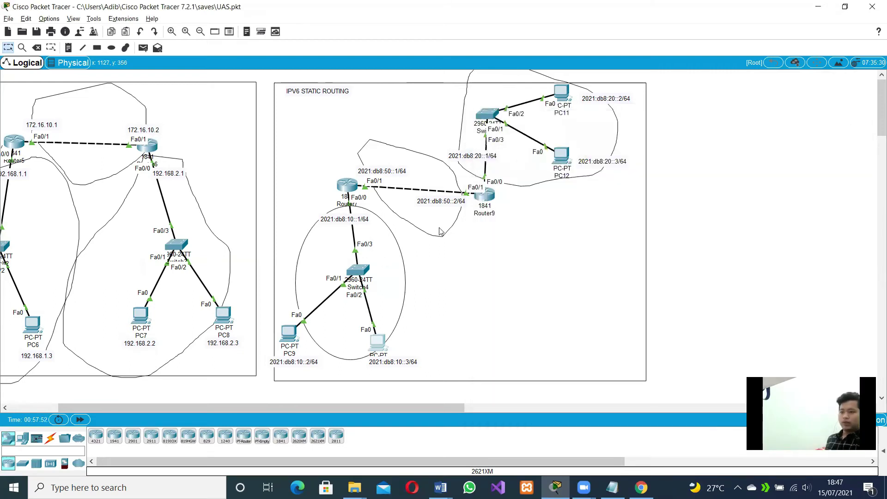
Step: Open Router9's command line, enter global configuration mode with en and conf t, and place its window beside the topology
{"action": "left_click_drag", "start_coordinate": [486, 201], "coordinate": [486, 193]}
{"action": "left_click", "coordinate": [486, 194]}
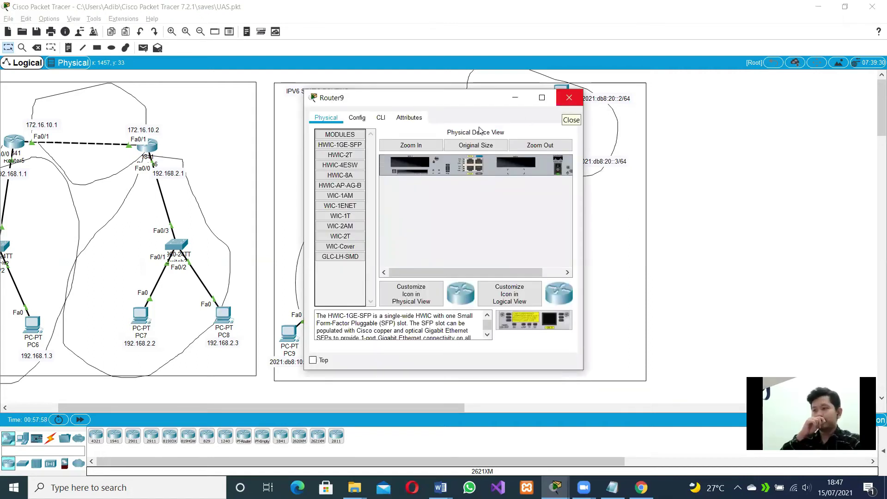
{"action": "left_click", "coordinate": [381, 117]}
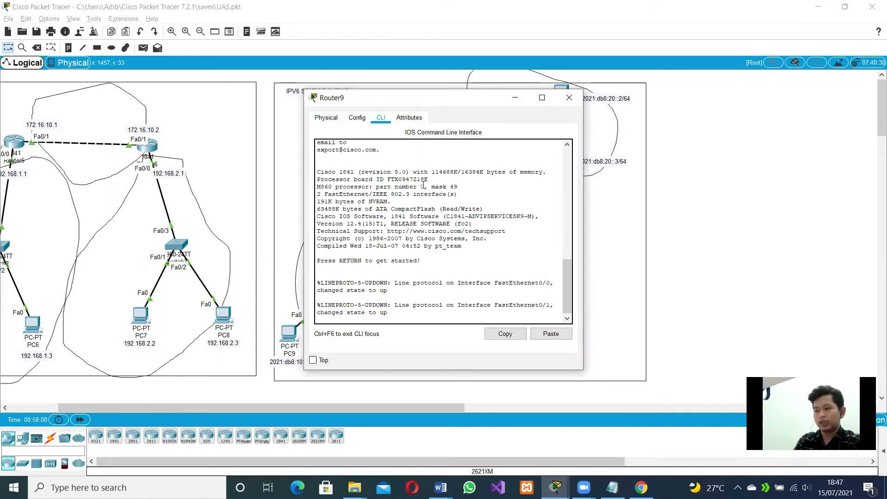
{"action": "key", "text": "Return"}
{"action": "type", "text": "en"}
{"action": "key", "text": "Return"}
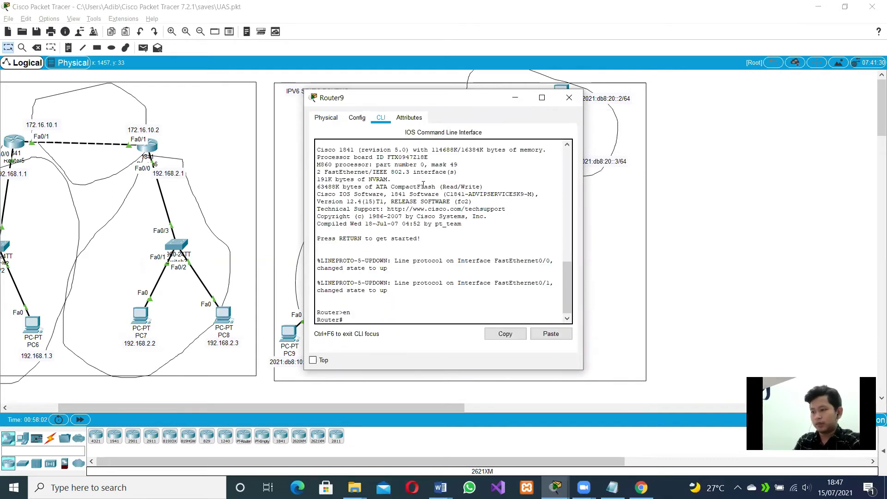
{"action": "type", "text": "con"}
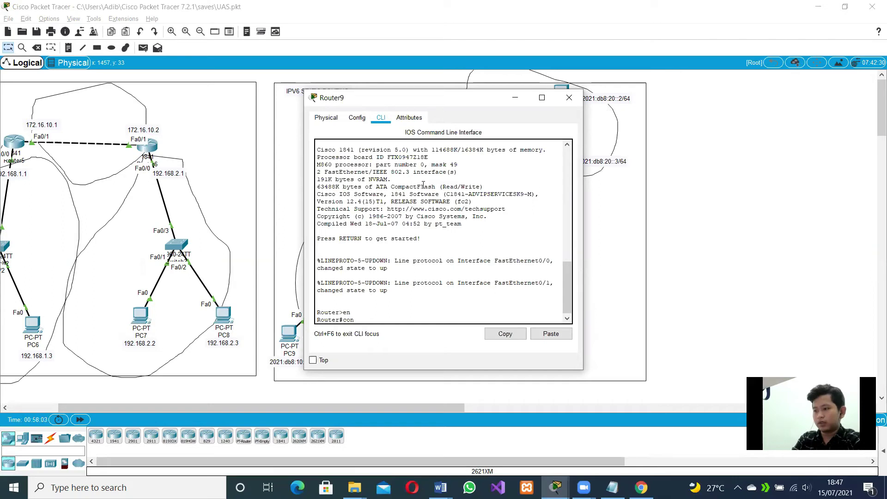
{"action": "type", "text": "f t"}
{"action": "key", "text": "Return"}
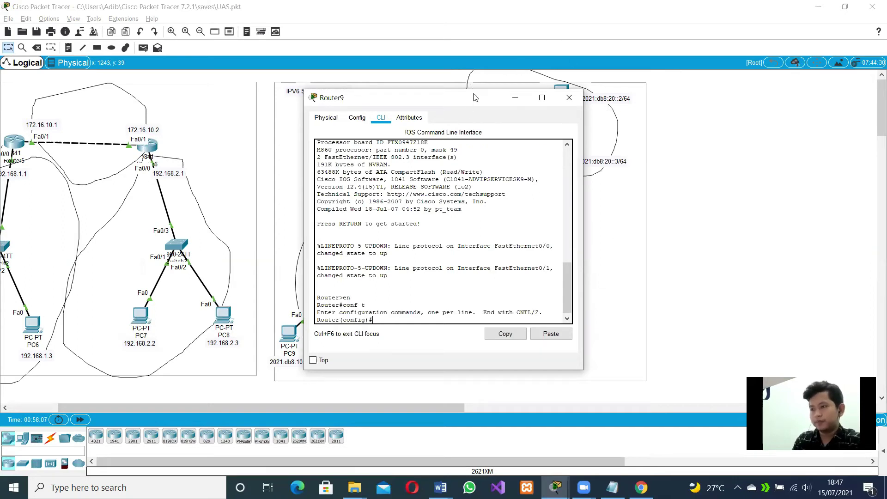
{"action": "left_click_drag", "start_coordinate": [475, 97], "coordinate": [757, 94]}
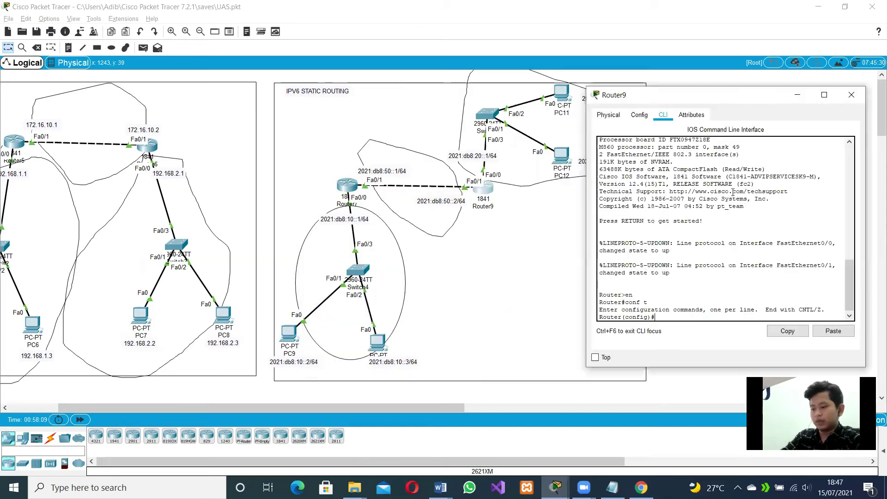
Step: Assign the IPv6 address 2021:db8:50::2/64, copied from the topology label, to Router9's interface fa0/1
{"action": "type", "text": "int "}
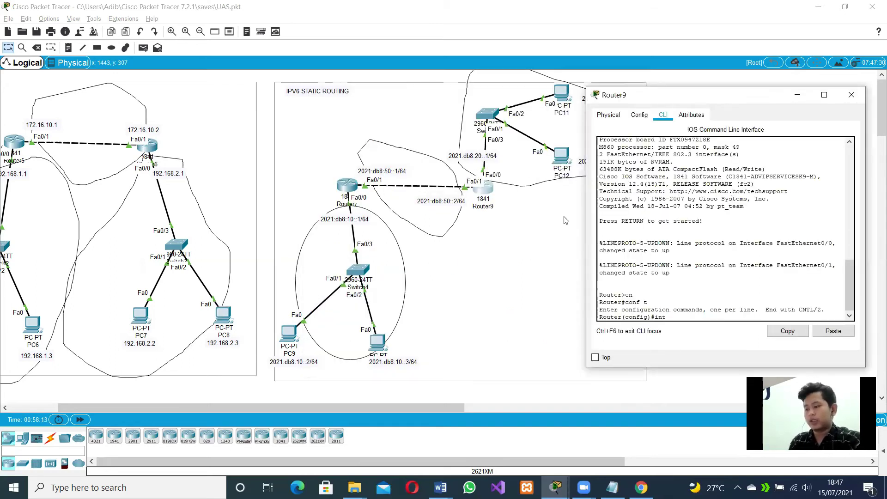
{"action": "type", "text": "fa0/1"}
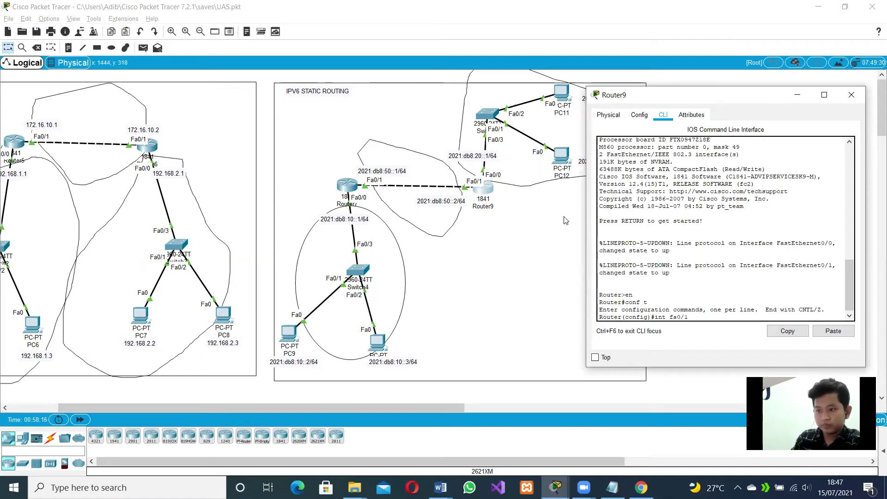
{"action": "key", "text": "Return"}
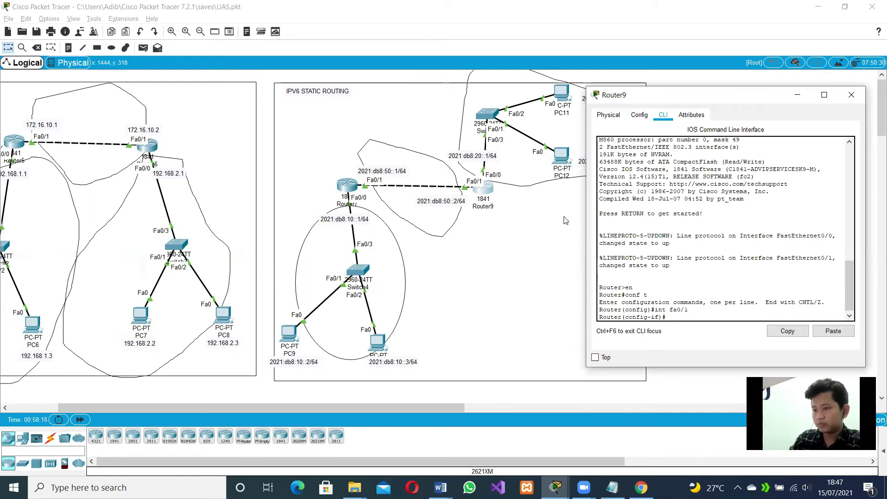
{"action": "left_click", "coordinate": [446, 206]}
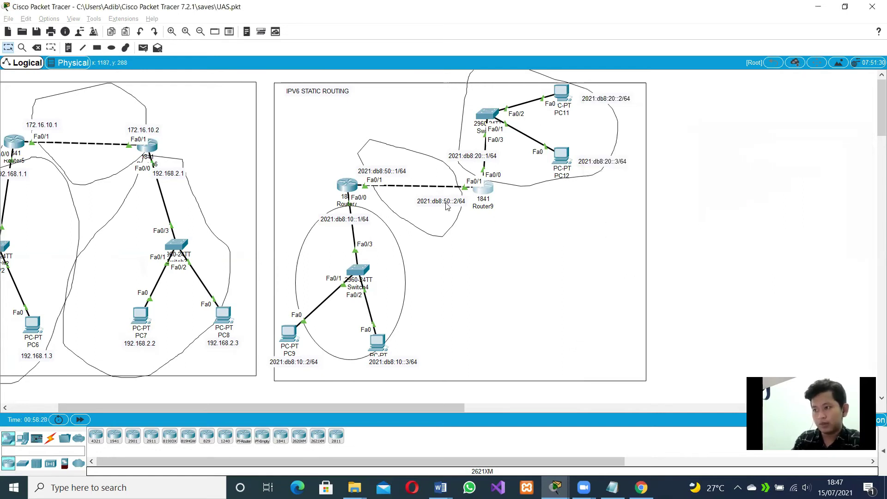
{"action": "left_click", "coordinate": [446, 205]}
{"action": "key", "text": "ctrl+a"}
{"action": "key", "text": "ctrl+c"}
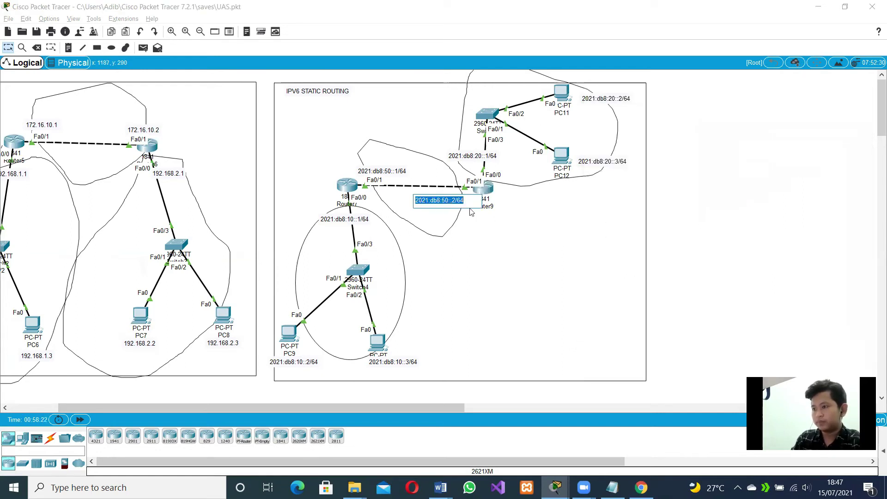
{"action": "key", "text": "alt+Tab"}
{"action": "left_click", "coordinate": [838, 331]}
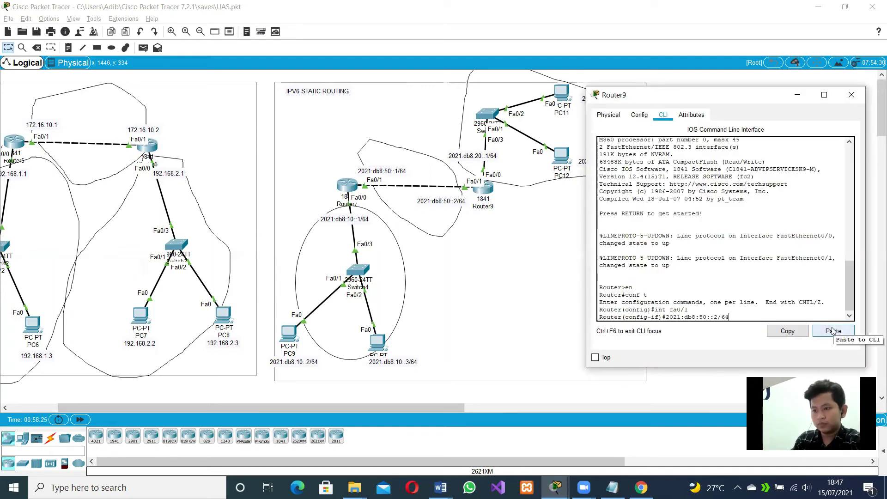
{"action": "key", "text": "Left"}
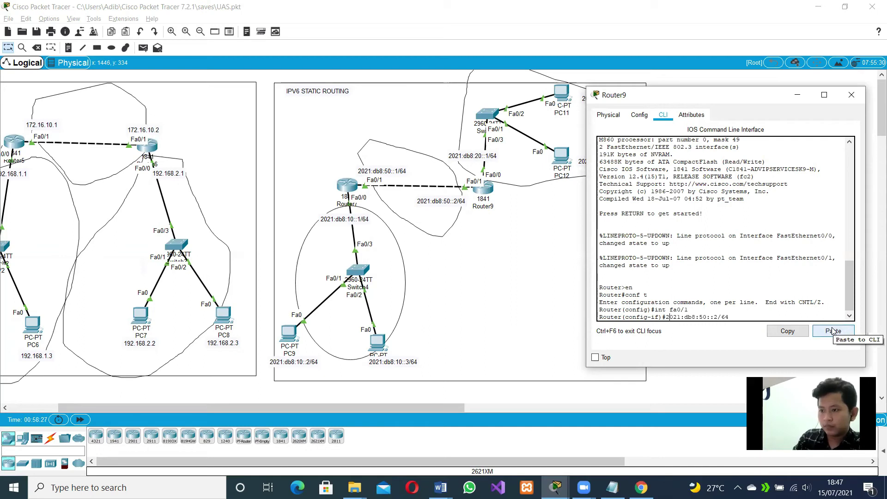
{"action": "type", "text": "ip"}
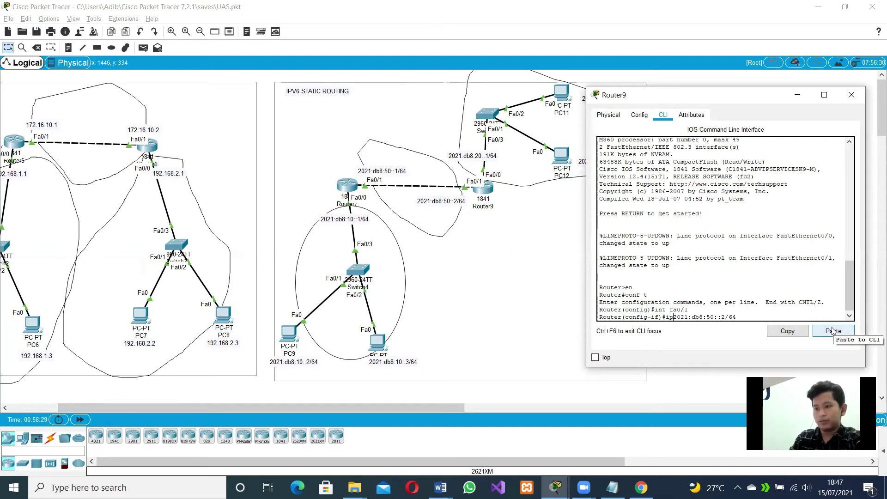
{"action": "type", "text": "v6 ad"}
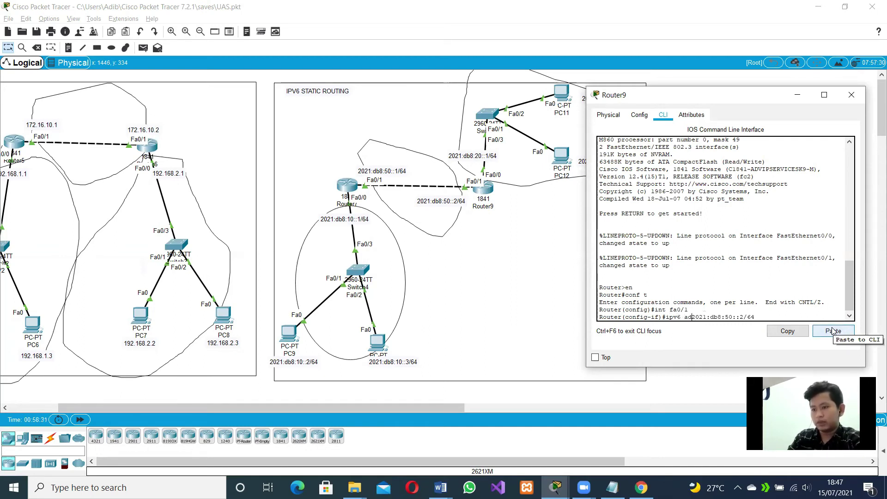
{"action": "type", "text": "dress"}
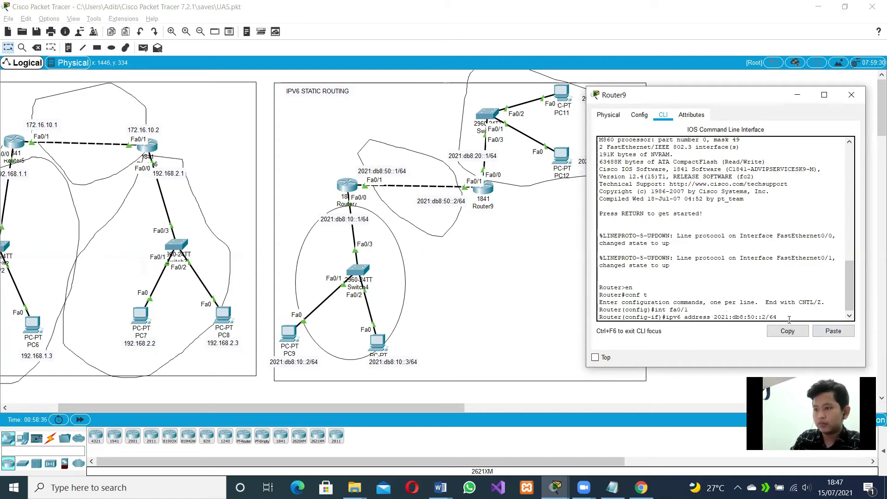
{"action": "key", "text": "Return"}
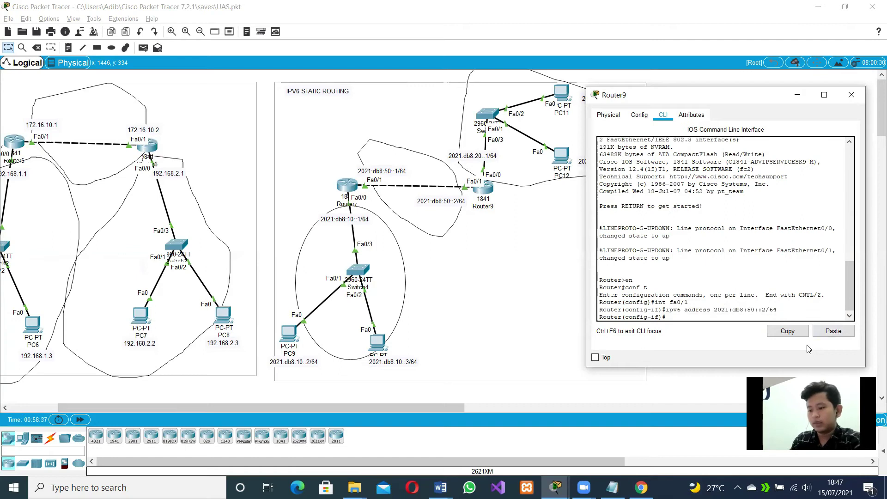
Step: Enable Router9's interface fa0/1 with no shutdown and exit interface configuration
{"action": "type", "text": "no shu"}
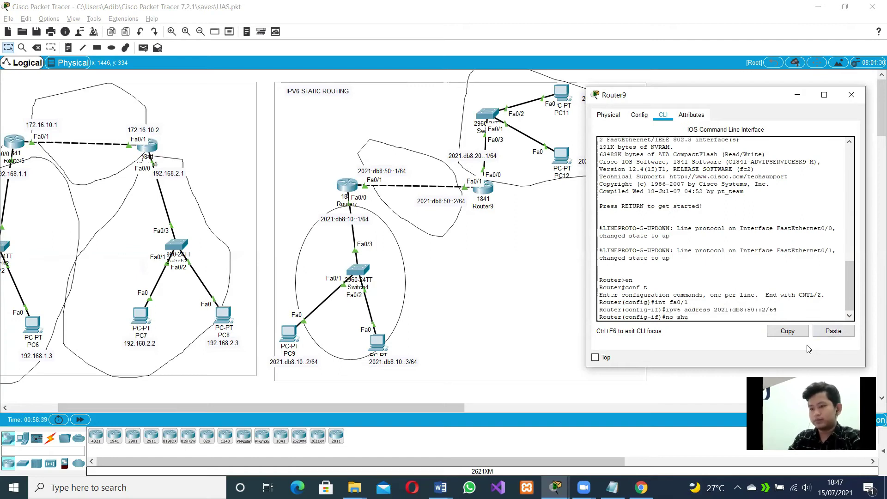
{"action": "type", "text": "tdw"}
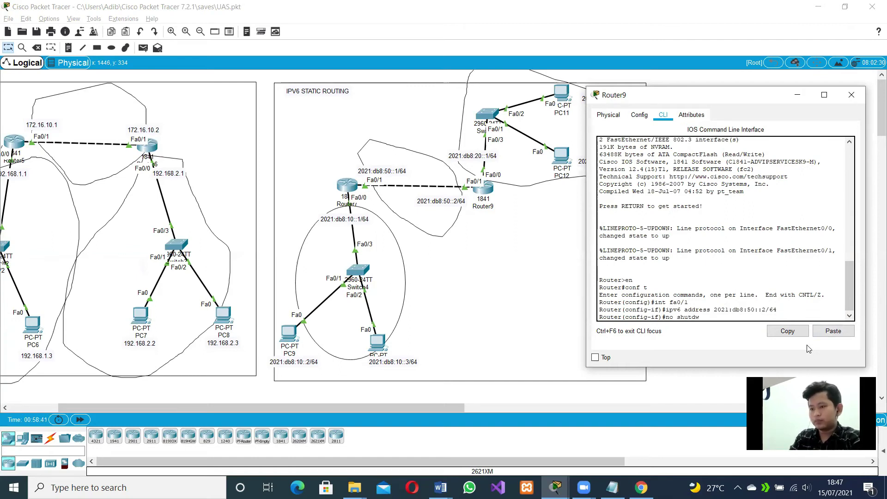
{"action": "key", "text": "BackSpace"}
{"action": "type", "text": "own"}
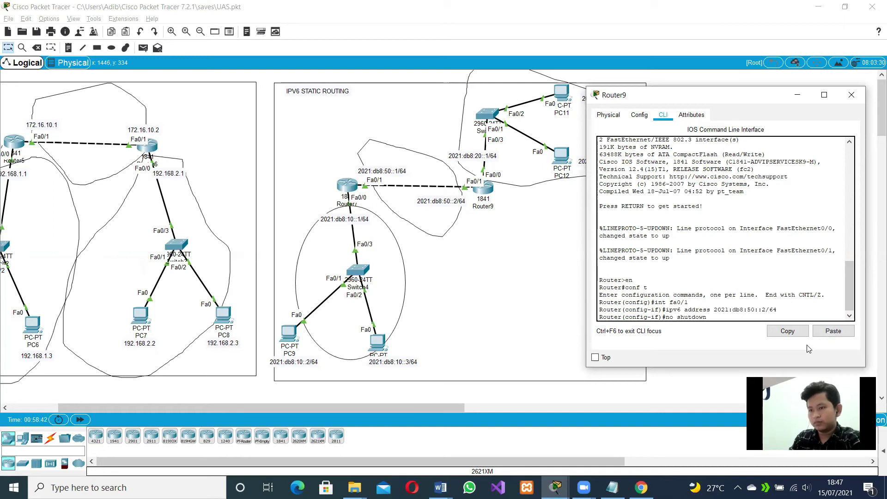
{"action": "key", "text": "Return"}
{"action": "type", "text": "er(config-if)#e"}
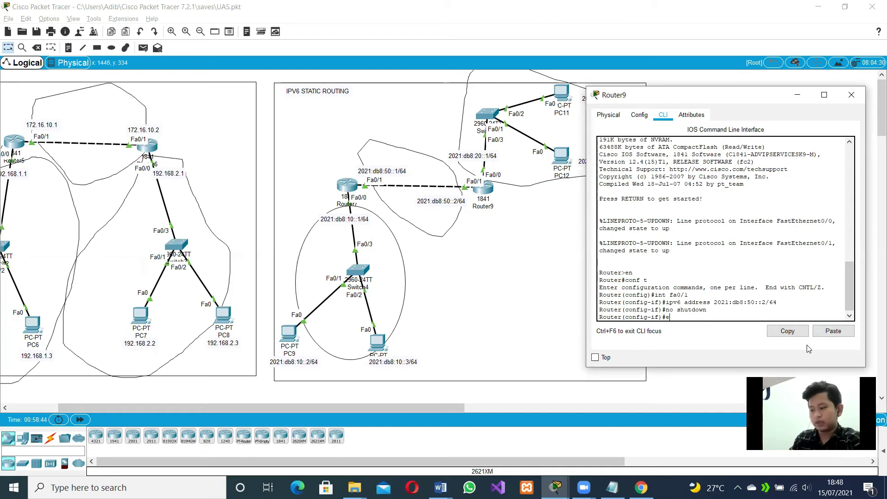
{"action": "type", "text": "x"}
{"action": "key", "text": "Return"}
Step: Enter Router9's interface fa0/0 configuration and assign it the IPv6 address 2021:db8:20::2/64
{"action": "type", "text": "in"}
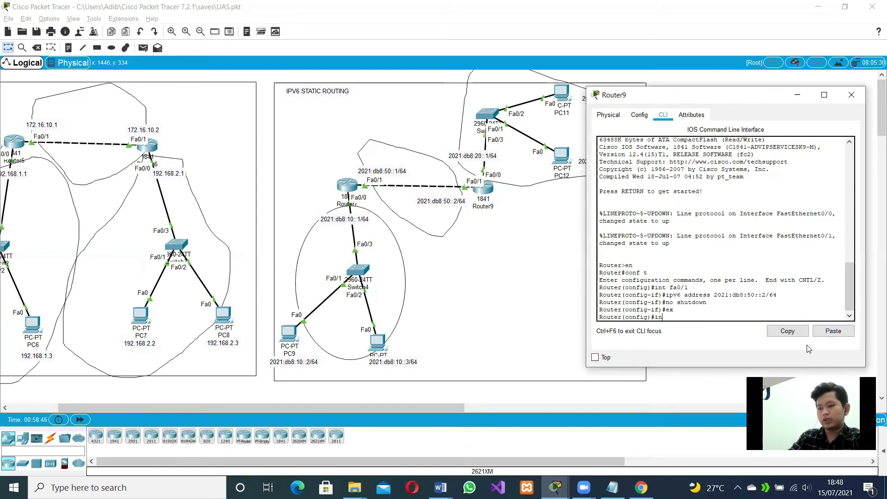
{"action": "type", "text": "t fa0"}
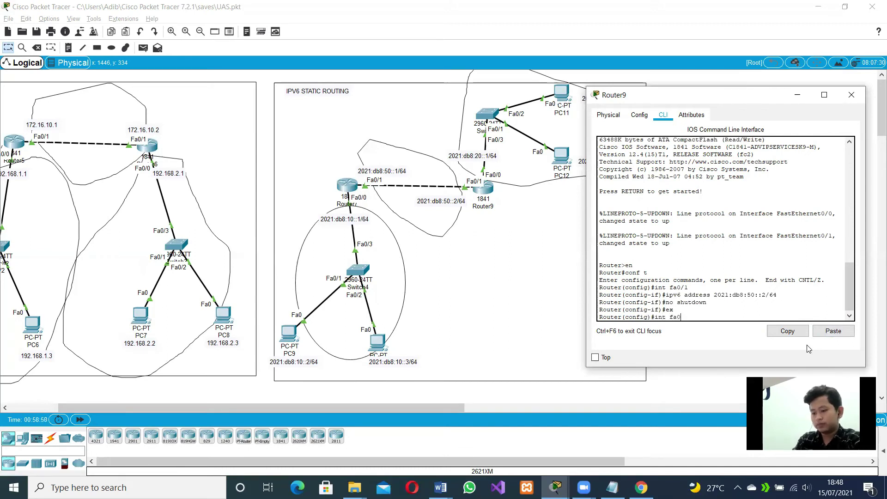
{"action": "type", "text": "/0"}
{"action": "key", "text": "Return"}
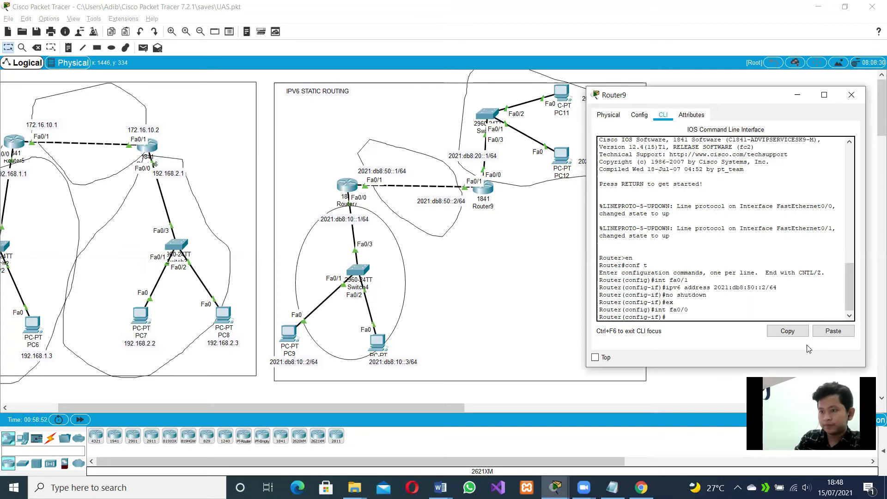
{"action": "type", "text": "no shutdown"}
{"action": "key", "text": "Up"}
{"action": "key", "text": "Up"}
{"action": "key", "text": "Up"}
{"action": "key", "text": "Up"}
{"action": "key", "text": "Left"}
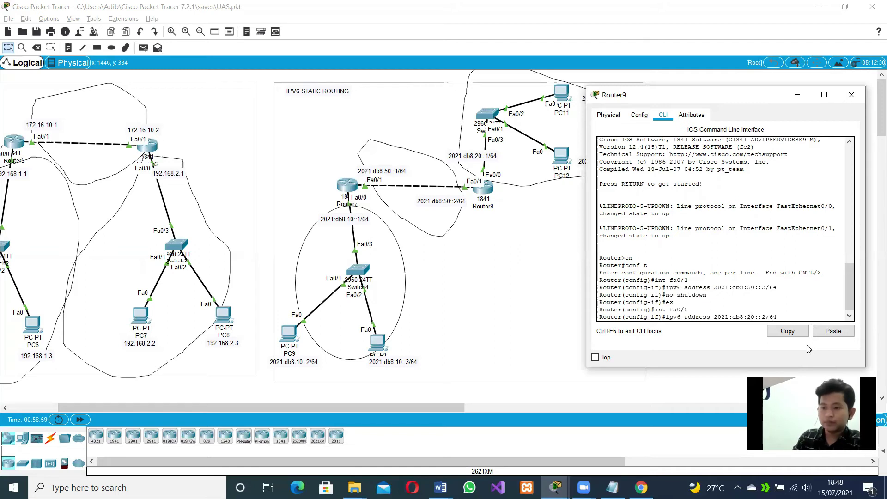
{"action": "key", "text": "Return"}
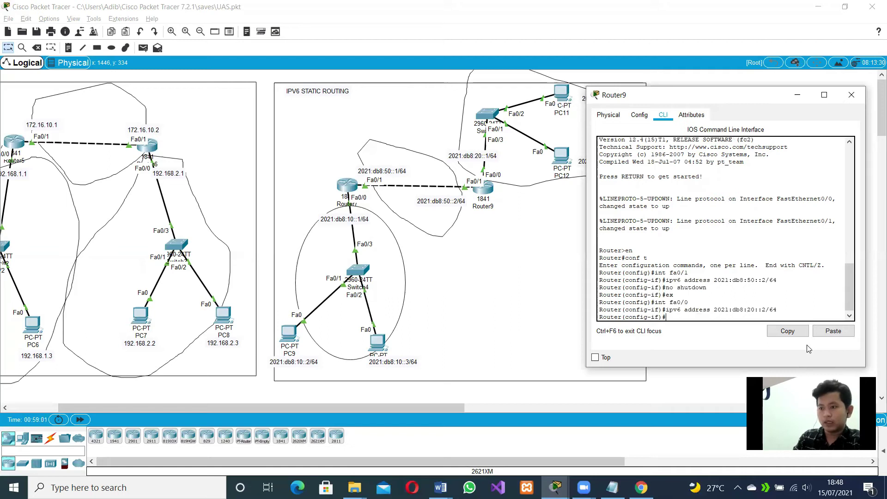
Step: Enable Router9's interface fa0/0 with no shutdown, exit interface configuration and close the router's window
{"action": "key", "text": "Up"}
{"action": "key", "text": "Up"}
{"action": "key", "text": "Up"}
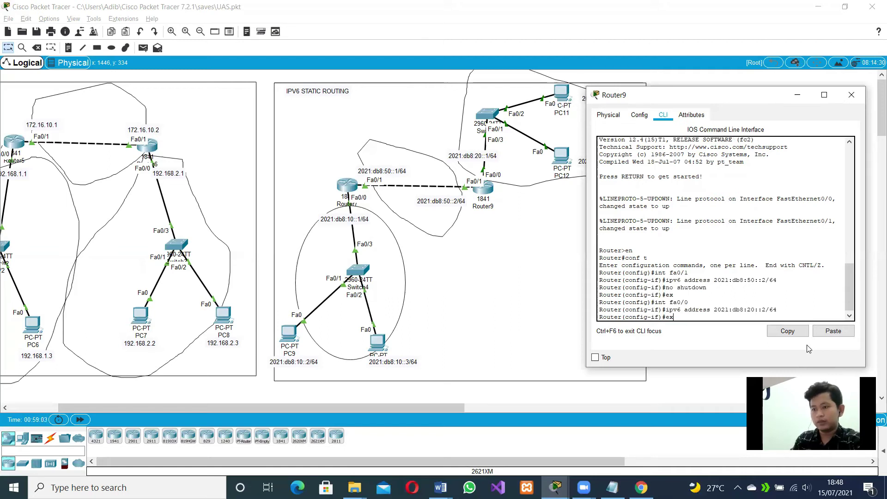
{"action": "key", "text": "Up"}
{"action": "key", "text": "Return"}
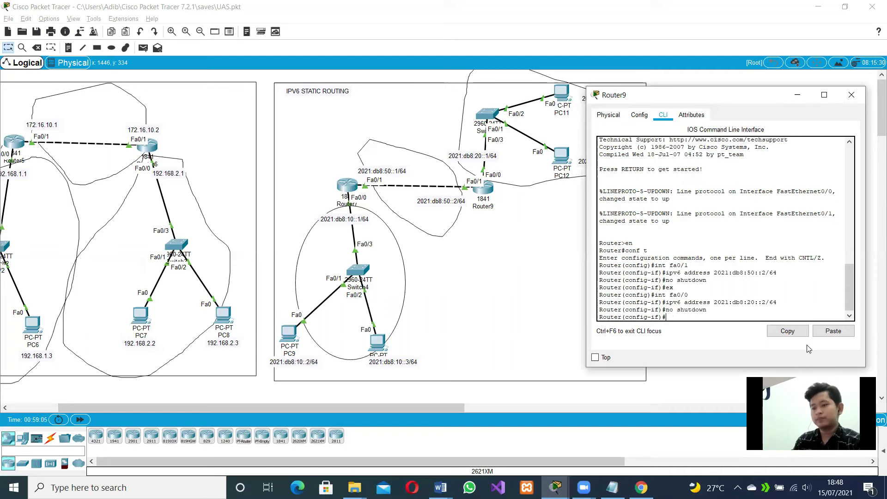
{"action": "type", "text": "exit"}
{"action": "key", "text": "Return"}
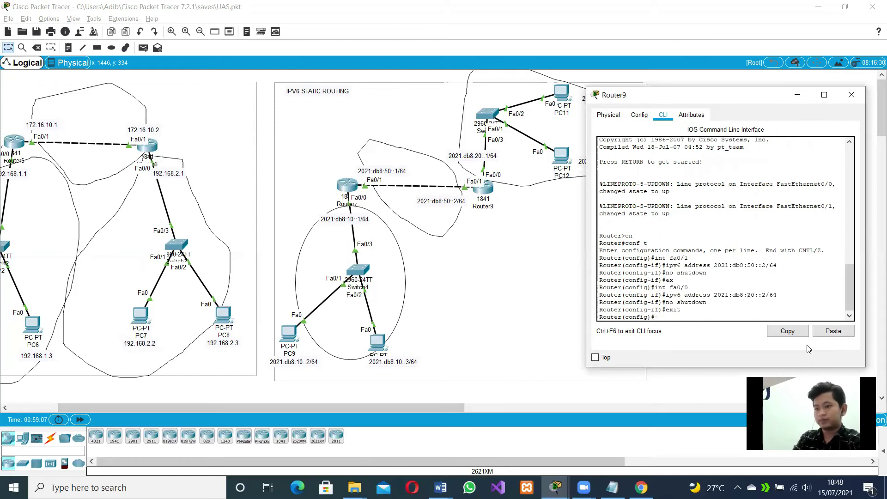
{"action": "left_click", "coordinate": [851, 93]}
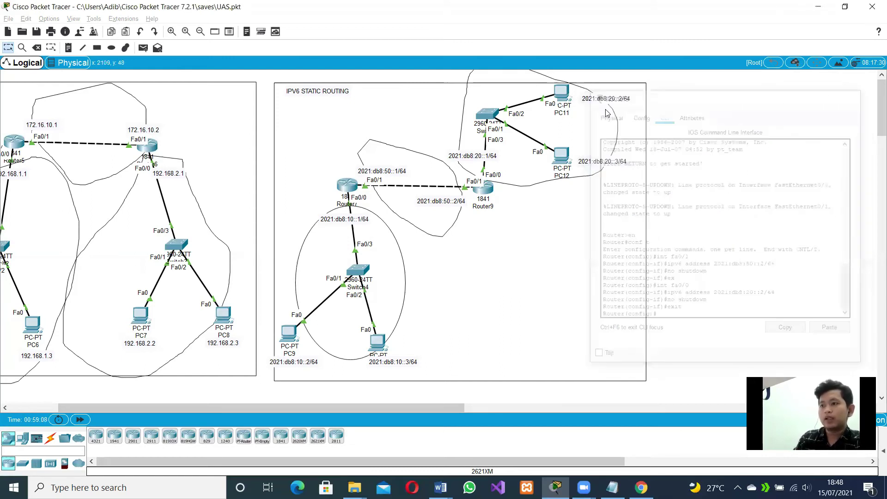
Step: Review PC11's static IPv6 address, prefix length and gateway in its IP Configuration beside the topology, and close the window
{"action": "left_click", "coordinate": [557, 97]}
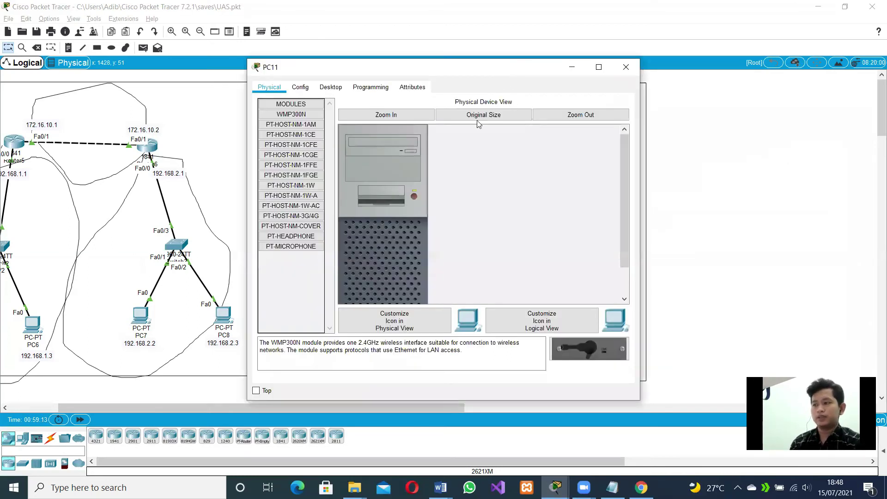
{"action": "left_click_drag", "start_coordinate": [419, 72], "coordinate": [777, 140]}
{"action": "left_click", "coordinate": [699, 159]}
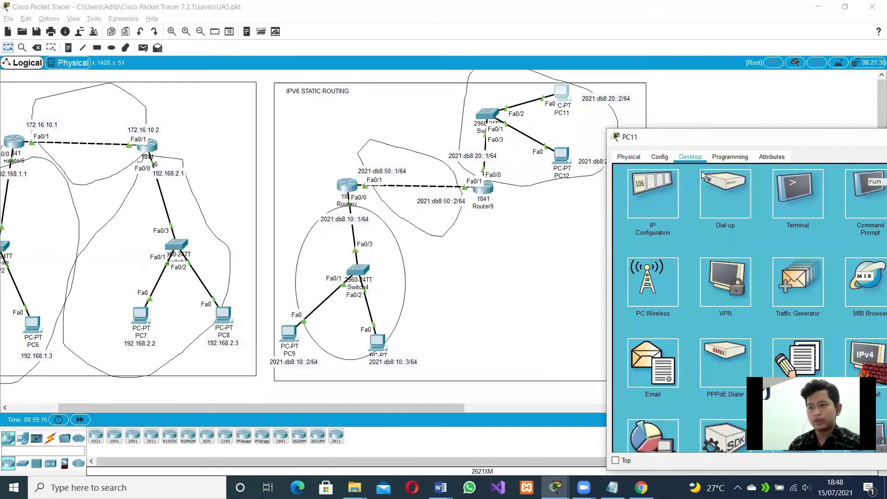
{"action": "left_click", "coordinate": [646, 197]}
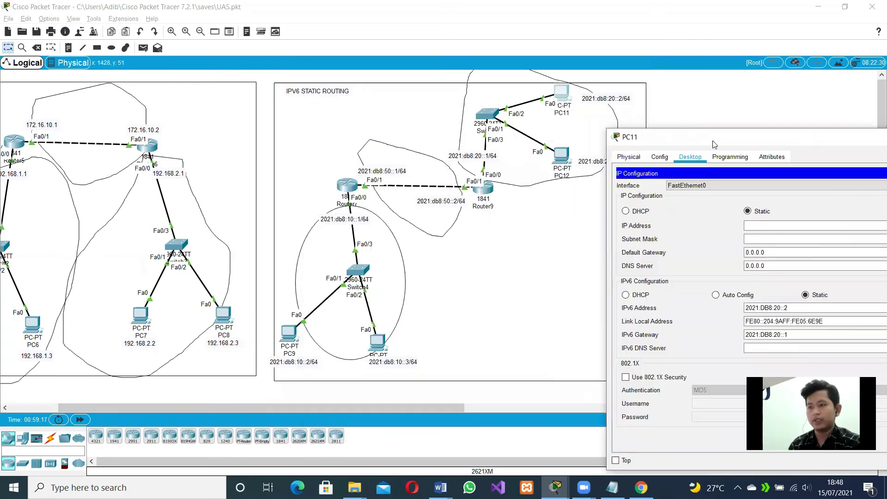
{"action": "left_click", "coordinate": [654, 258]}
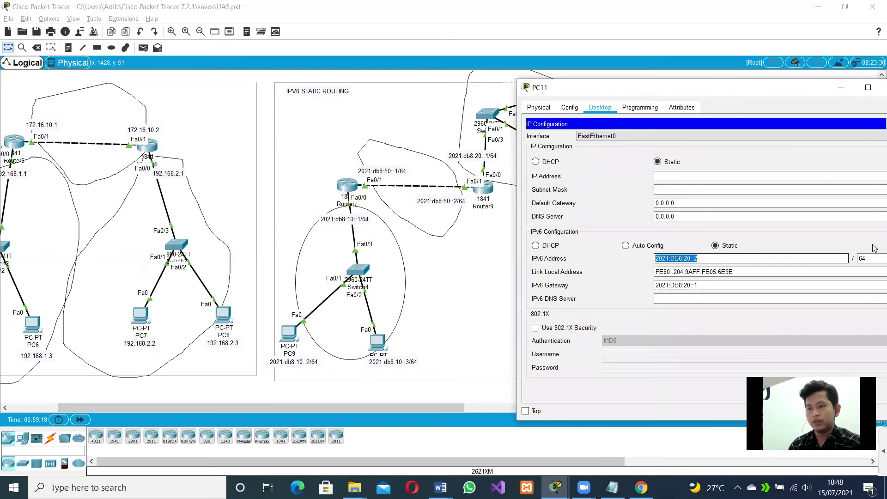
{"action": "key", "text": "Tab"}
{"action": "key", "text": "Tab"}
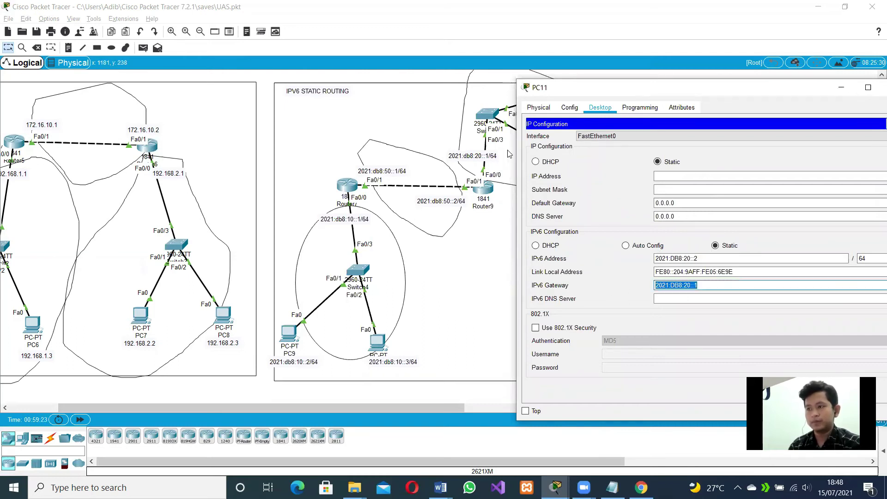
{"action": "key", "text": "alt+F4"}
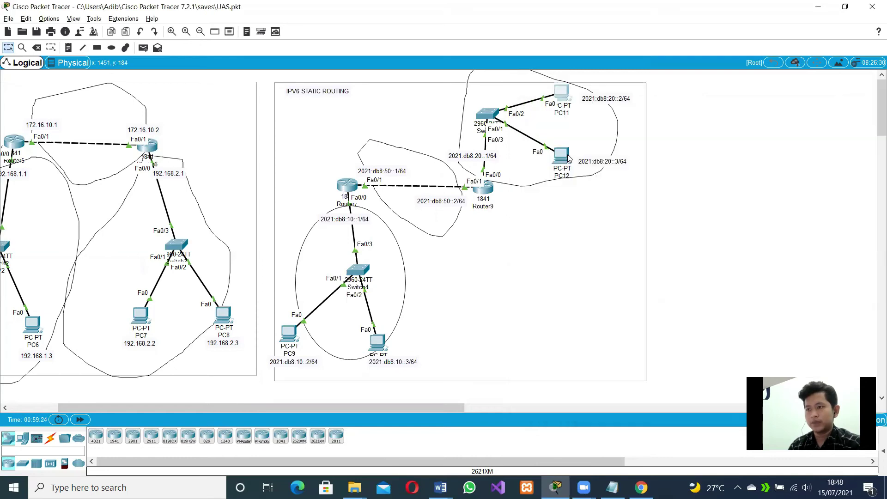
Step: Open PC12's IP Configuration and check its static IPv6 address, prefix length and gateway against the topology labels
{"action": "left_click", "coordinate": [566, 154]}
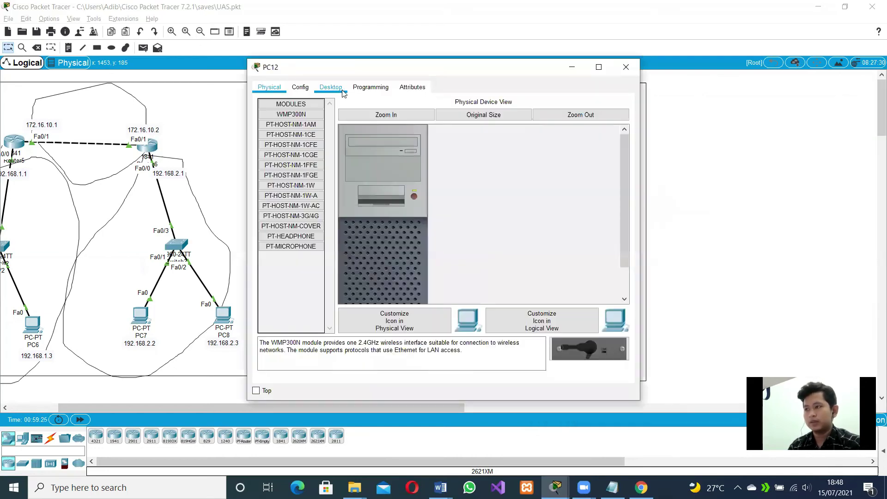
{"action": "left_click", "coordinate": [331, 87]}
{"action": "left_click", "coordinate": [300, 132]}
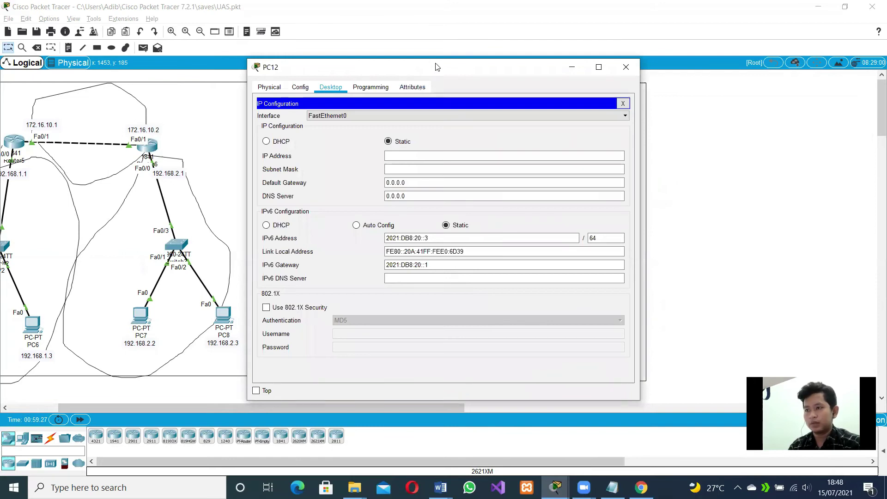
{"action": "left_click_drag", "start_coordinate": [437, 67], "coordinate": [294, 76]}
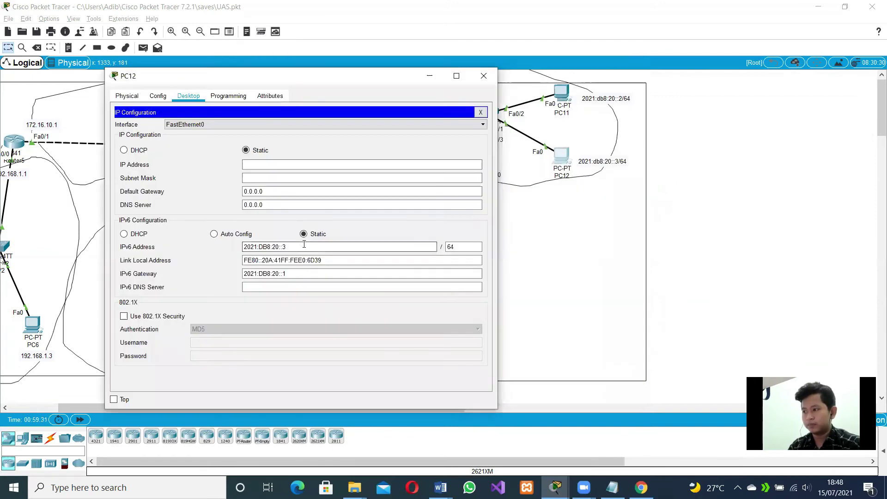
{"action": "triple_click", "coordinate": [304, 244]}
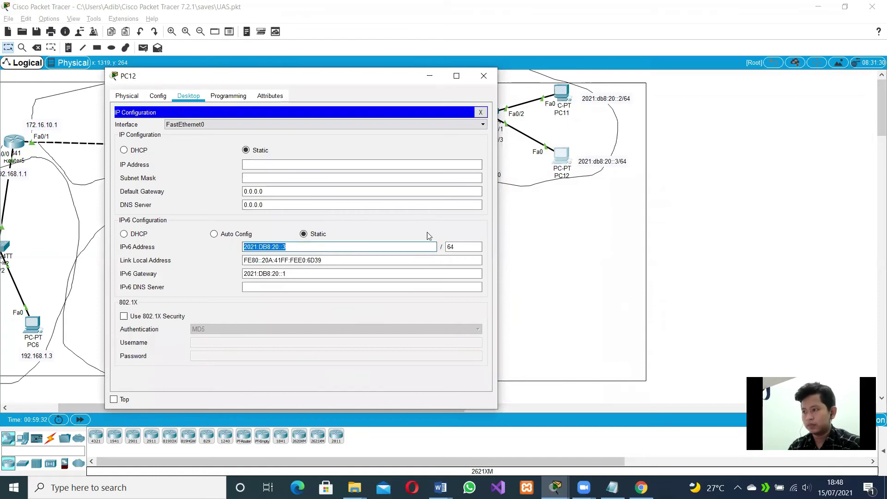
{"action": "key", "text": "Tab"}
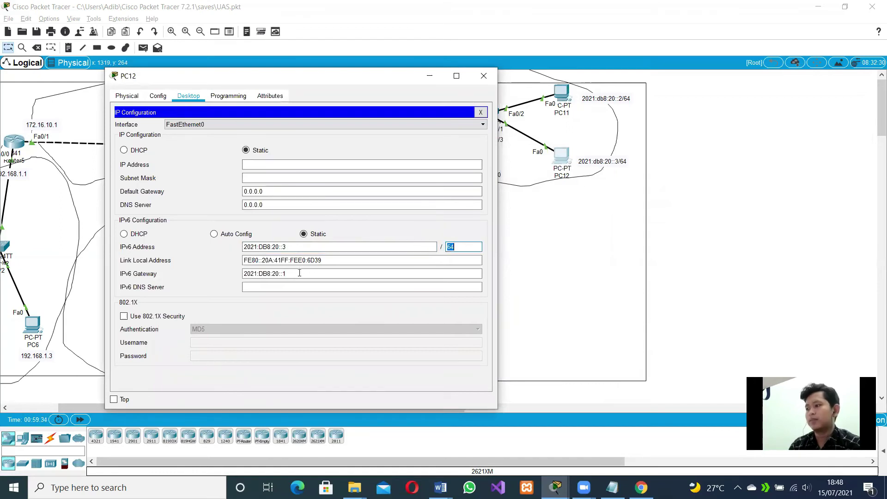
{"action": "key", "text": "Tab"}
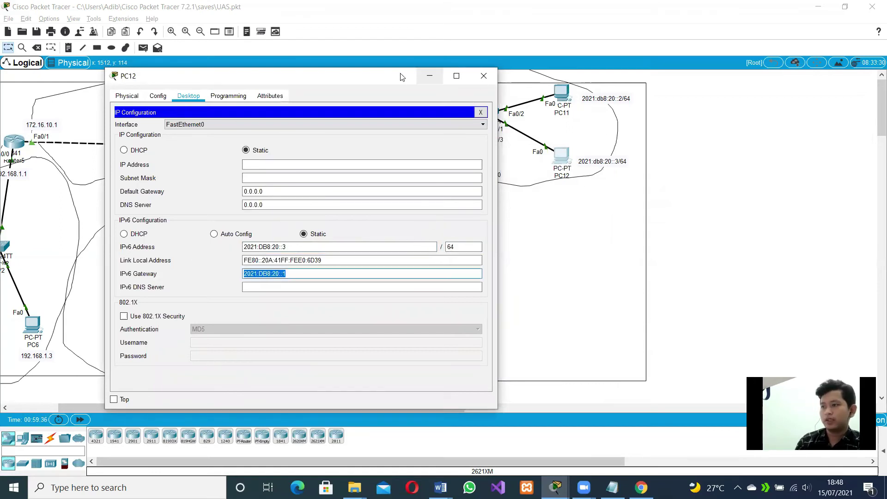
Step: Switch PC12 from IP Configuration to its Command Prompt and place the window clear of the PC11 and PC12 address labels
{"action": "left_click_drag", "start_coordinate": [401, 83], "coordinate": [853, 82]}
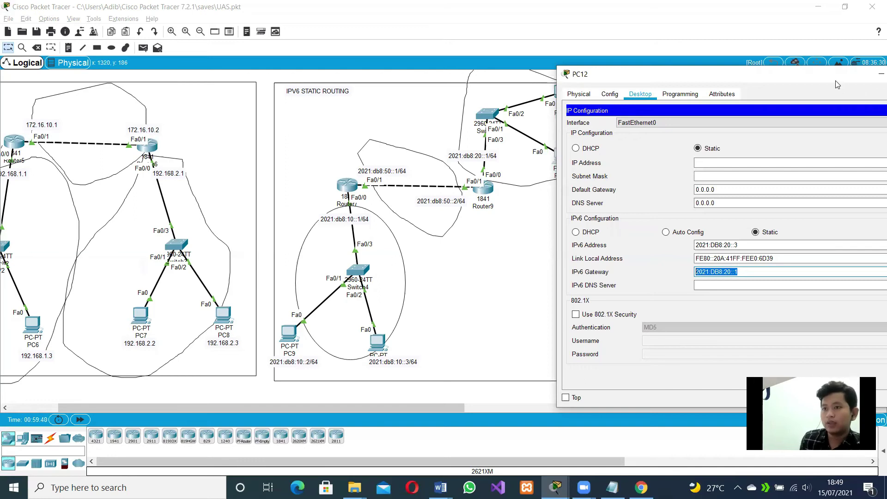
{"action": "left_click_drag", "start_coordinate": [721, 80], "coordinate": [613, 88]}
{"action": "left_click", "coordinate": [823, 119]}
{"action": "left_click", "coordinate": [716, 137]}
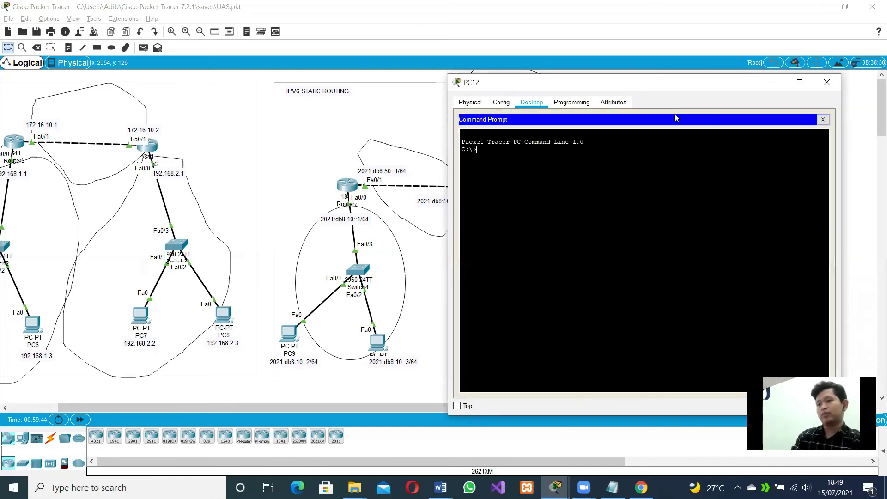
{"action": "left_click_drag", "start_coordinate": [676, 92], "coordinate": [665, 225]}
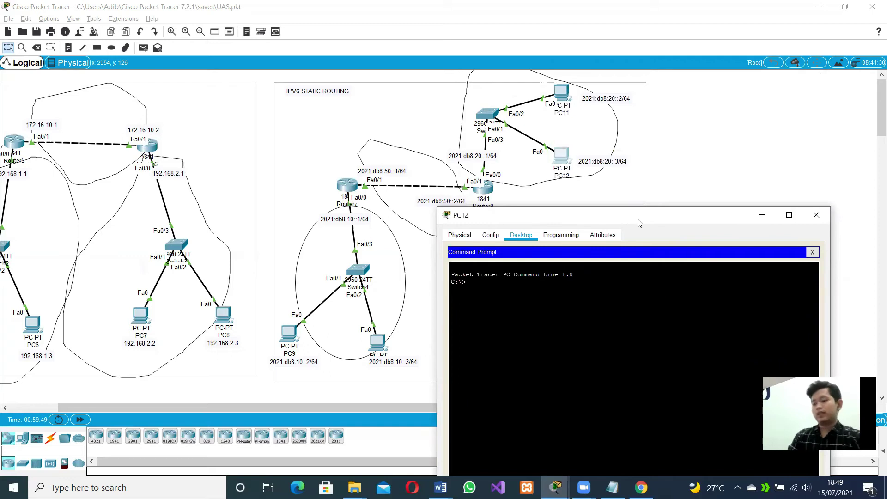
Step: Ping PC11 at 2021:db8:20::2 from PC12's Command Prompt and close the window
{"action": "type", "text": "ing"}
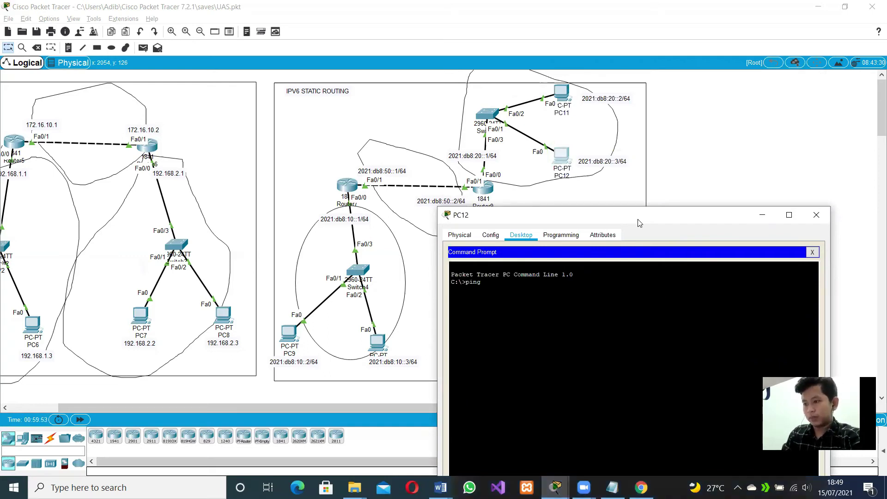
{"action": "right_click", "coordinate": [518, 285]}
{"action": "left_click", "coordinate": [537, 304]}
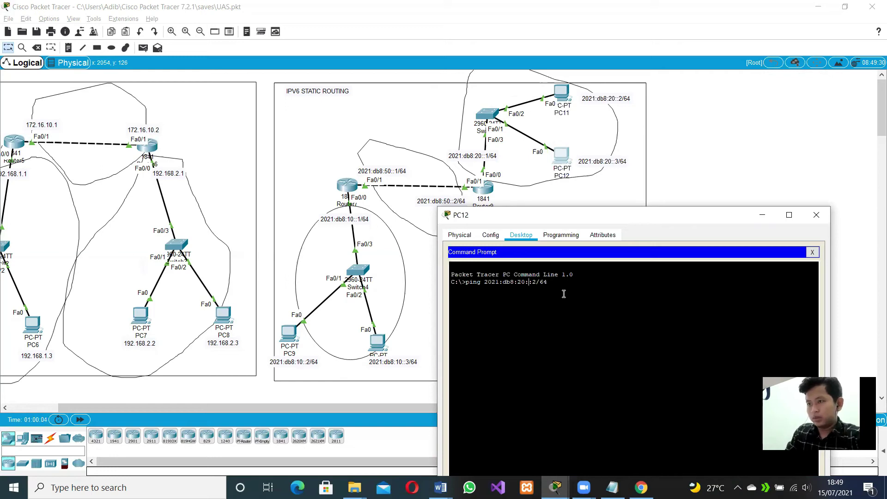
{"action": "key", "text": "BackSpace"}
{"action": "key", "text": "BackSpace"}
{"action": "key", "text": "BackSpace"}
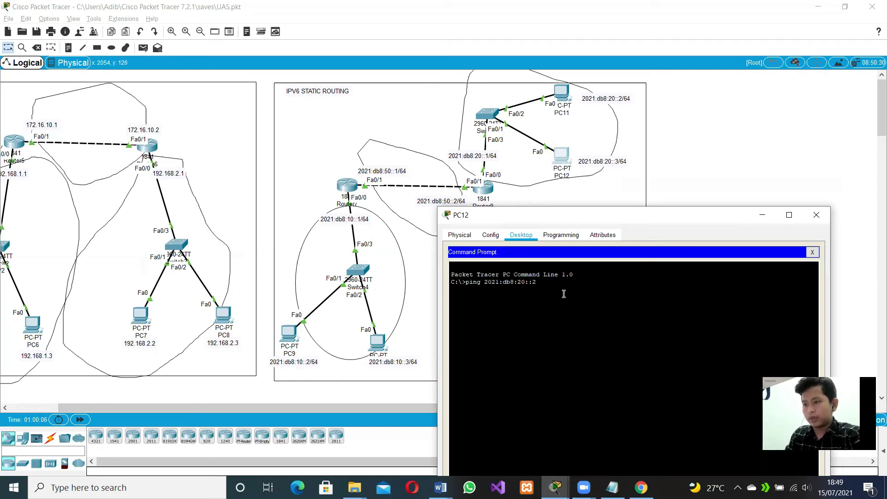
{"action": "key", "text": "Return"}
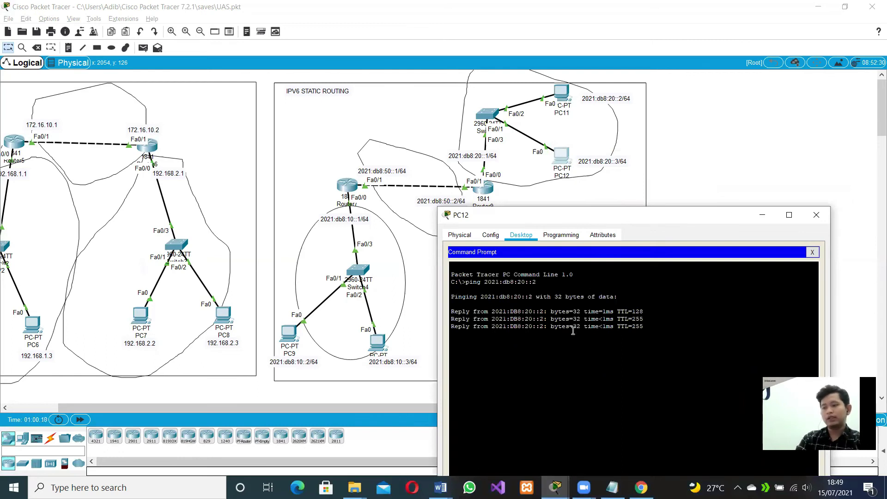
{"action": "left_click", "coordinate": [807, 215]}
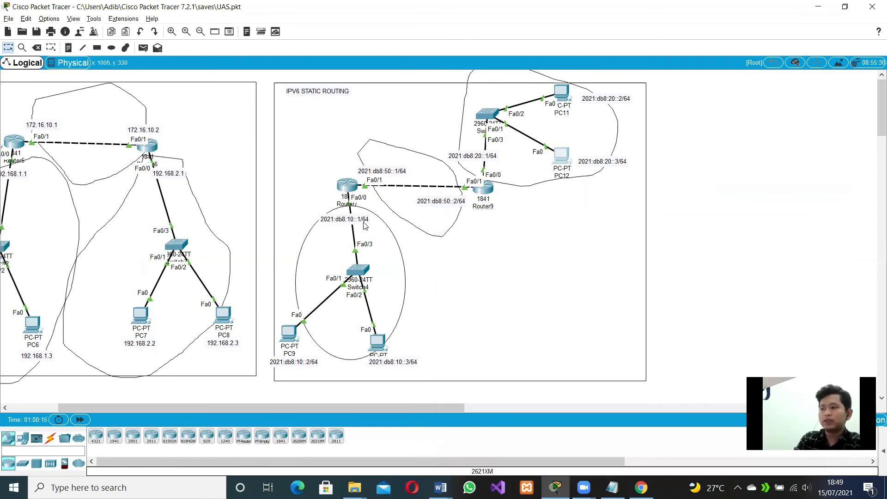
{"action": "left_click", "coordinate": [337, 242]}
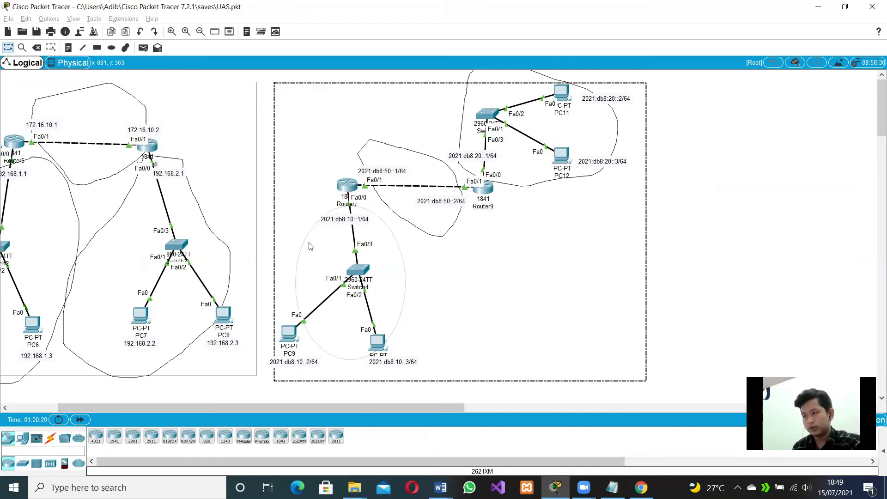
{"action": "left_click", "coordinate": [421, 280]}
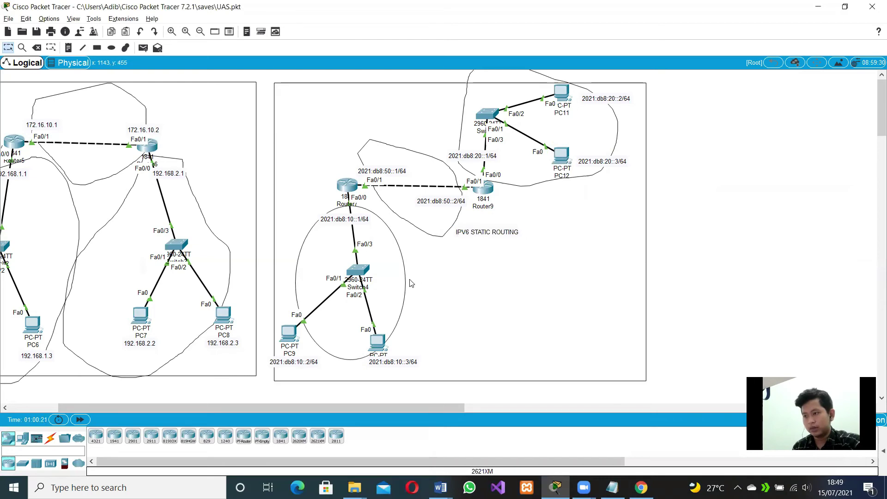
{"action": "left_click", "coordinate": [611, 147]}
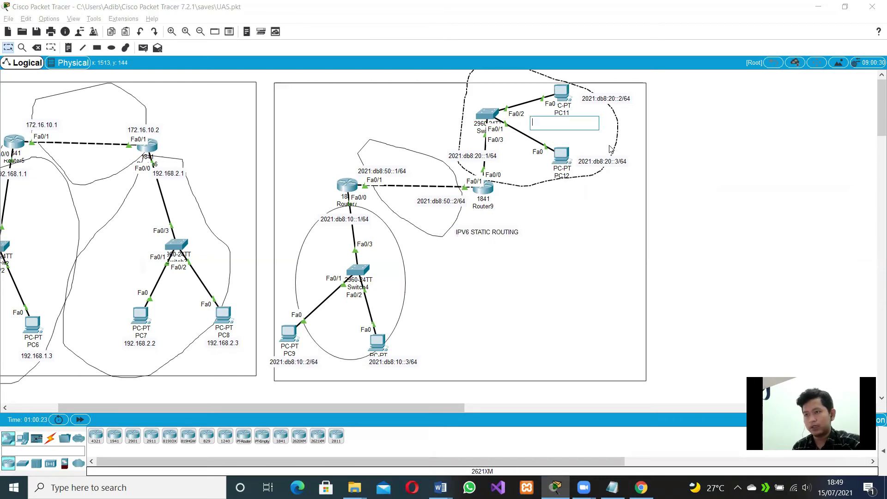
{"action": "left_click", "coordinate": [537, 266]}
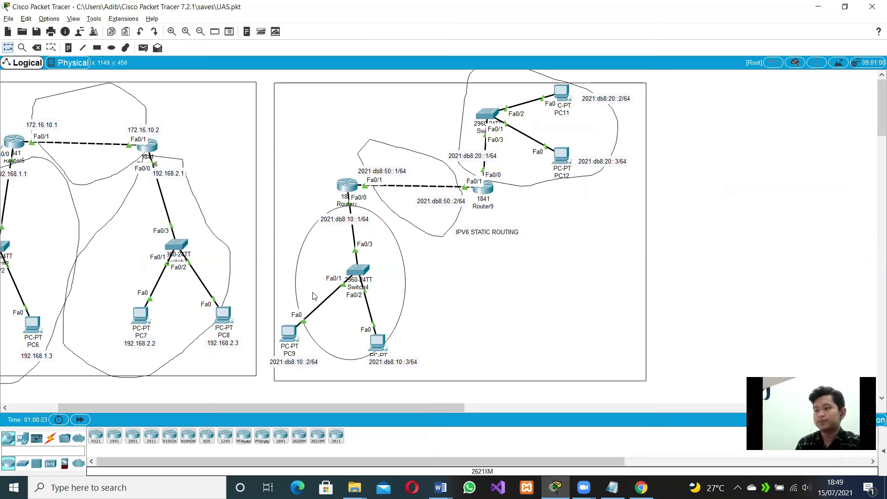
Step: Enable IPv6 routing on Router7 by running ipv6 unicast-routing in its CLI's global configuration mode
{"action": "left_click", "coordinate": [351, 187]}
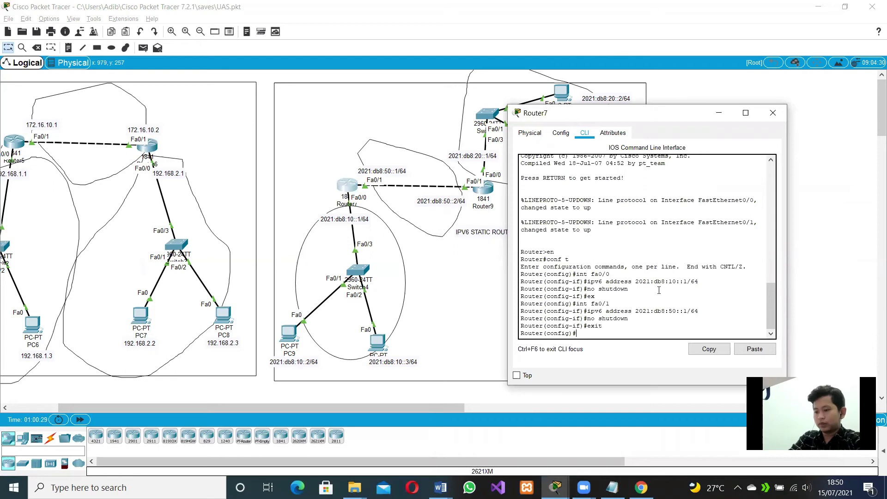
{"action": "type", "text": "ipv"}
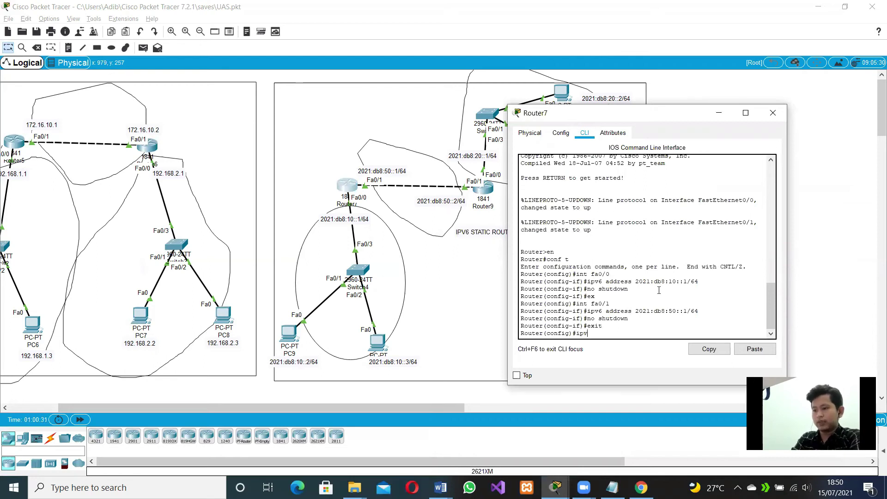
{"action": "type", "text": "6 uni"}
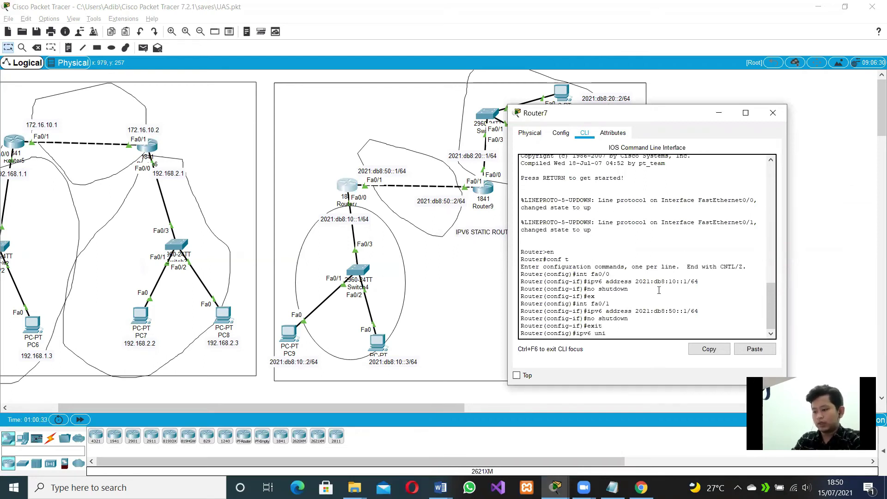
{"action": "type", "text": "cast"}
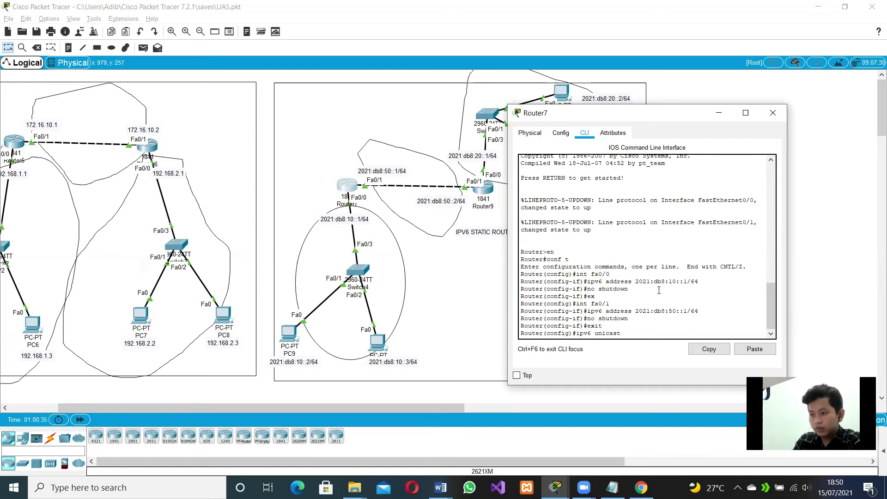
{"action": "type", "text": "-rou"}
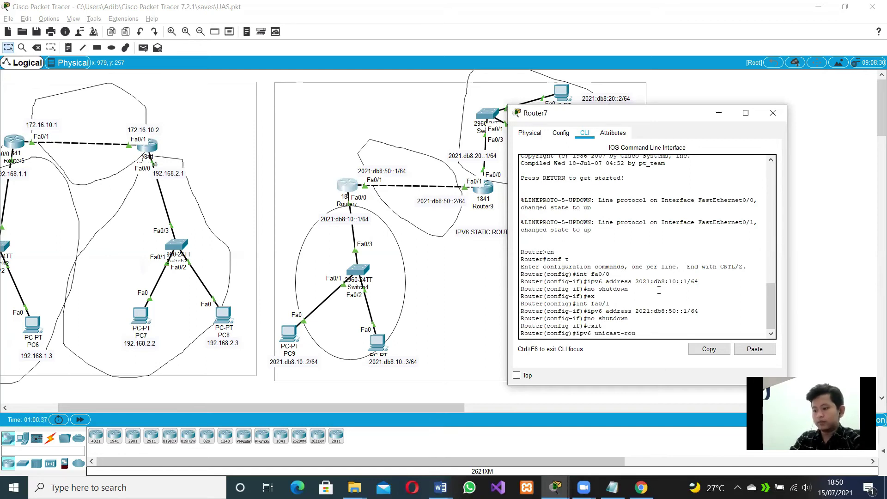
{"action": "type", "text": "ting"}
{"action": "key", "text": "Return"}
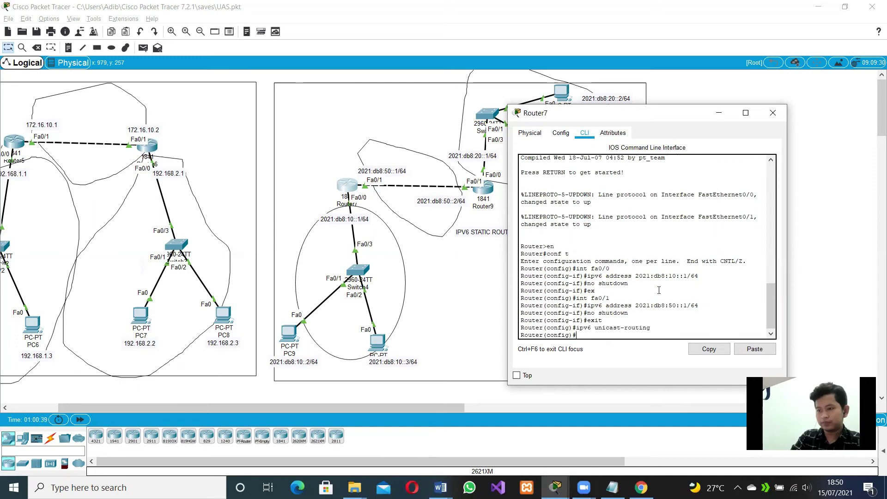
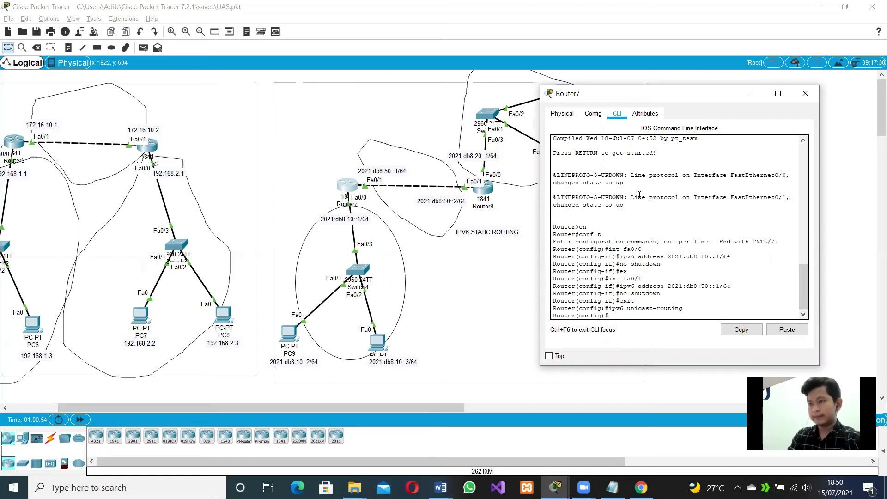
Step: Highlight the ip route command in Router5's CLI as a reference for the static route syntax, and close that window
{"action": "left_click_drag", "start_coordinate": [686, 100], "coordinate": [696, 100]}
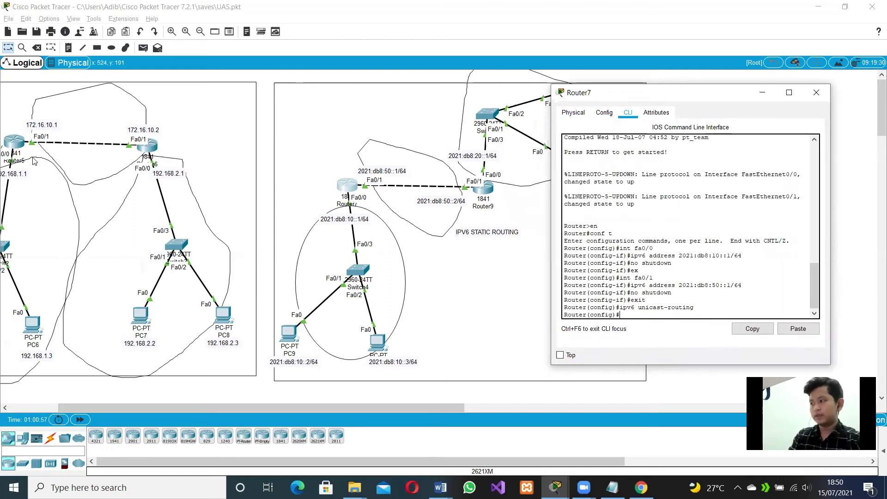
{"action": "left_click", "coordinate": [10, 143]}
{"action": "left_click_drag", "start_coordinate": [369, 281], "coordinate": [448, 284]}
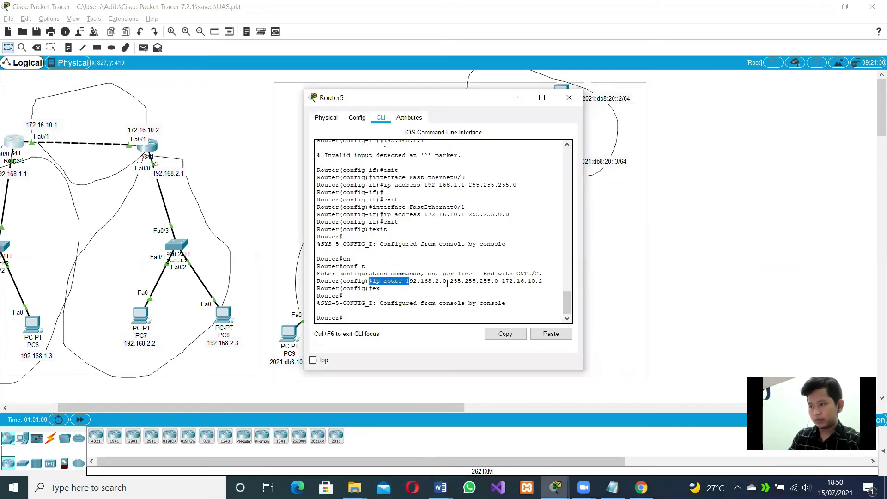
{"action": "left_click_drag", "start_coordinate": [517, 280], "coordinate": [545, 281]}
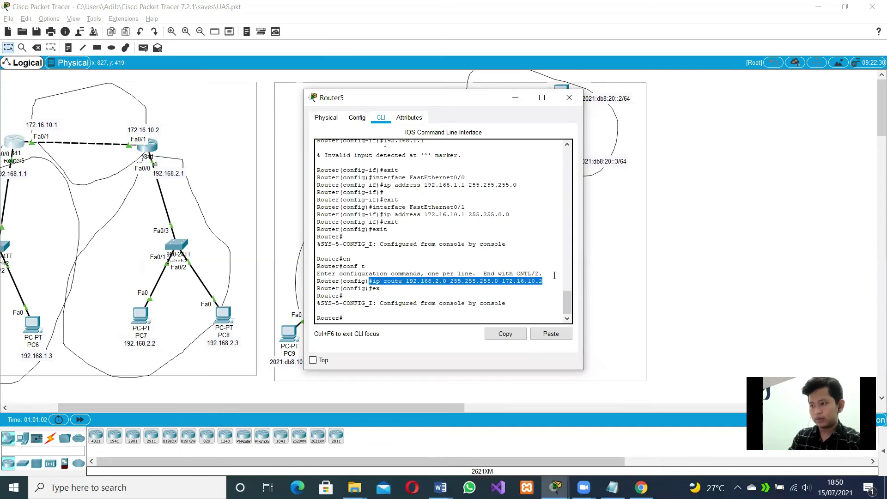
{"action": "left_click", "coordinate": [569, 98]}
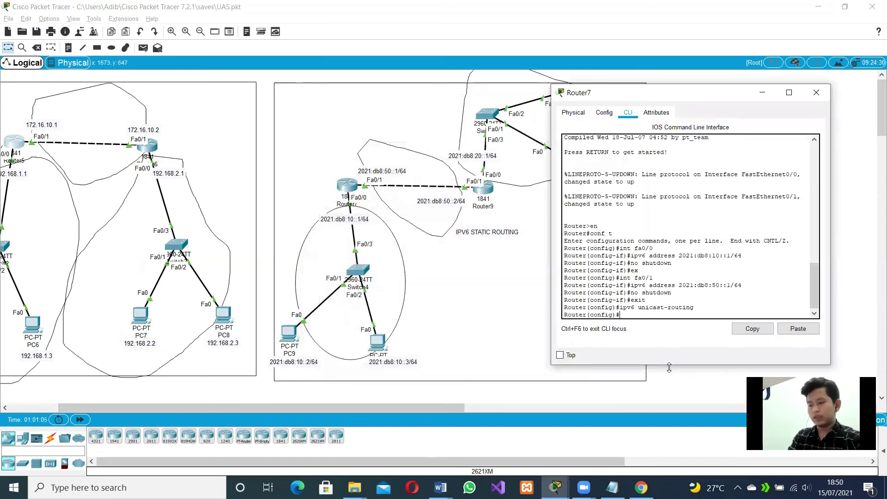
Step: Start an ipv6 route command in Router7's CLI with 2021:db8:20::0/64 as the destination network, checking it against the topology labels
{"action": "type", "text": "ipv"}
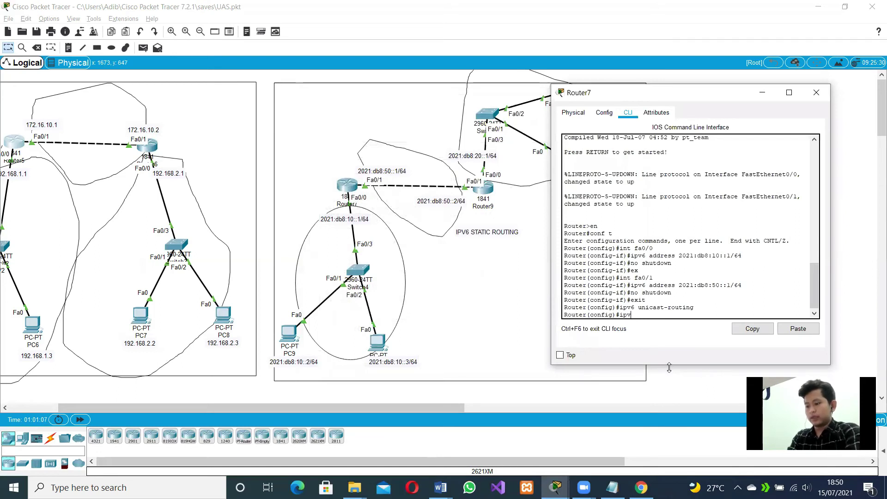
{"action": "type", "text": "6"}
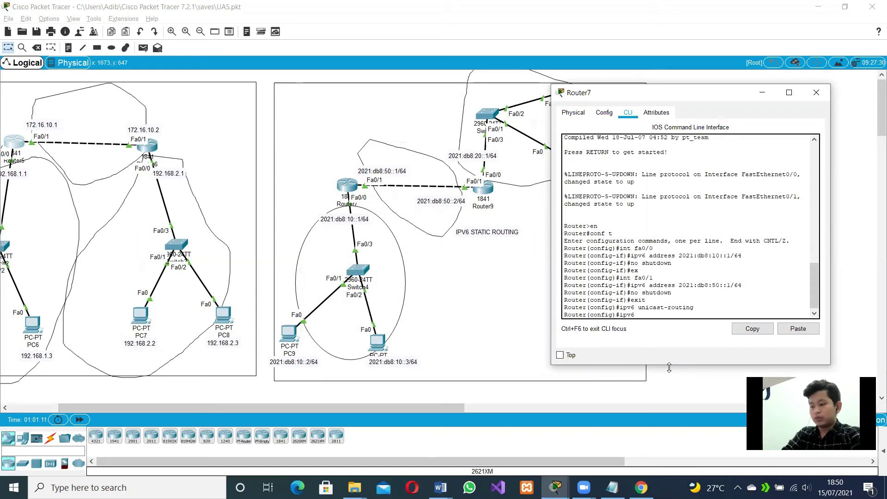
{"action": "type", "text": " route"}
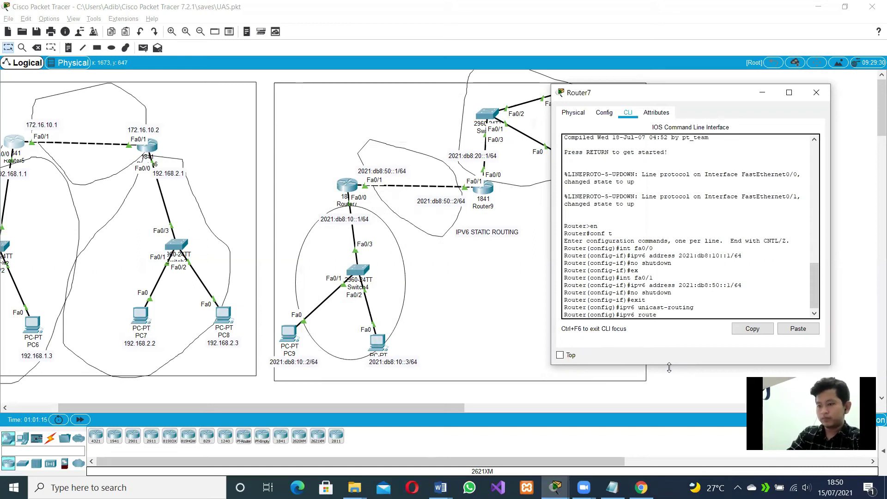
{"action": "left_click", "coordinate": [799, 329]}
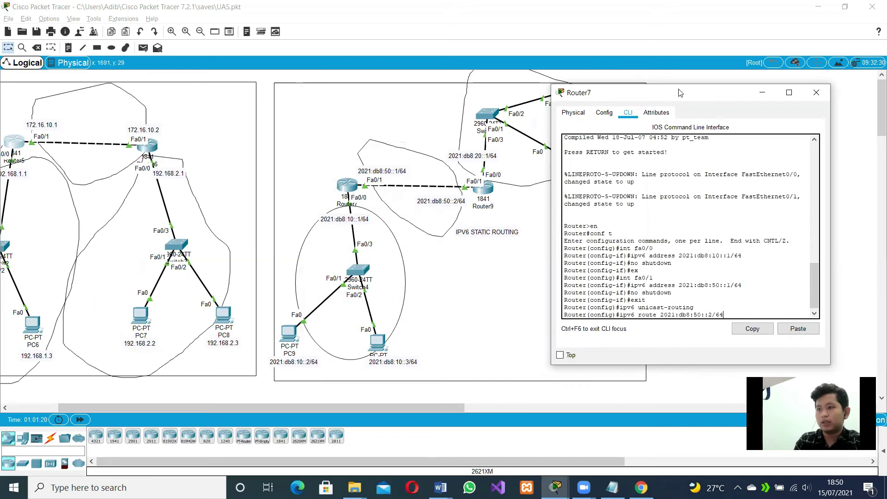
{"action": "left_click_drag", "start_coordinate": [680, 94], "coordinate": [670, 209]}
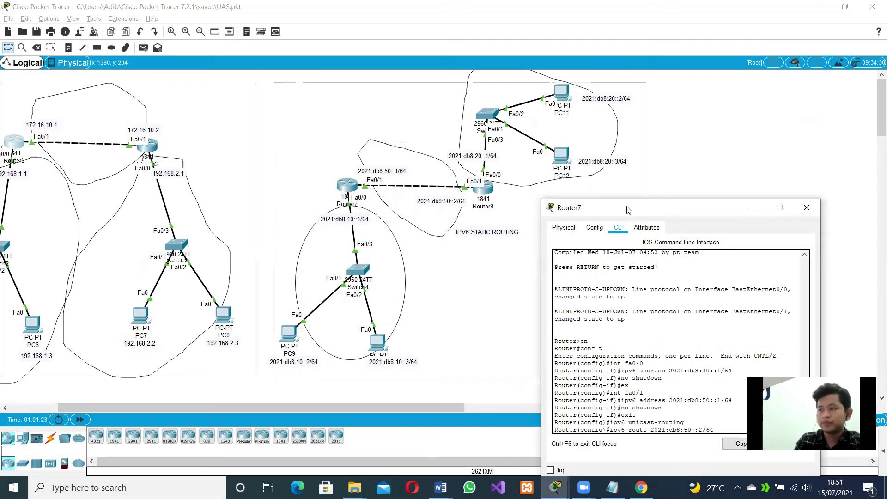
{"action": "left_click_drag", "start_coordinate": [698, 210], "coordinate": [302, 85]}
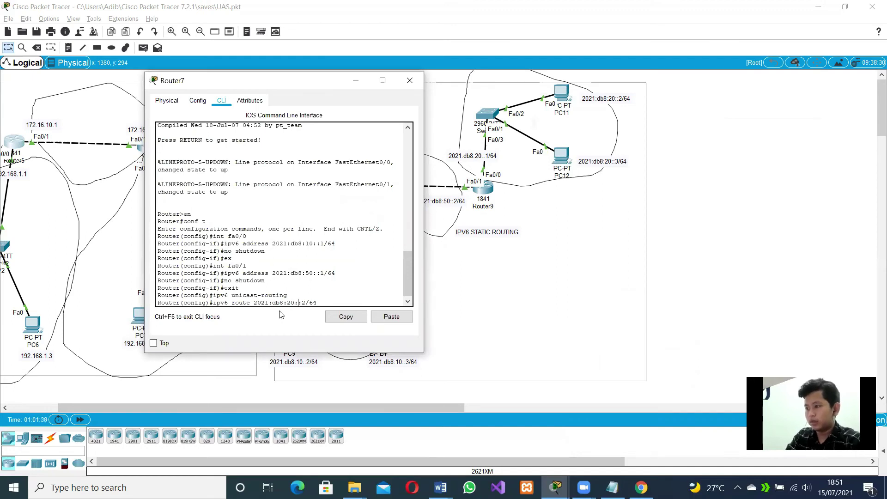
{"action": "key", "text": "BackSpace"}
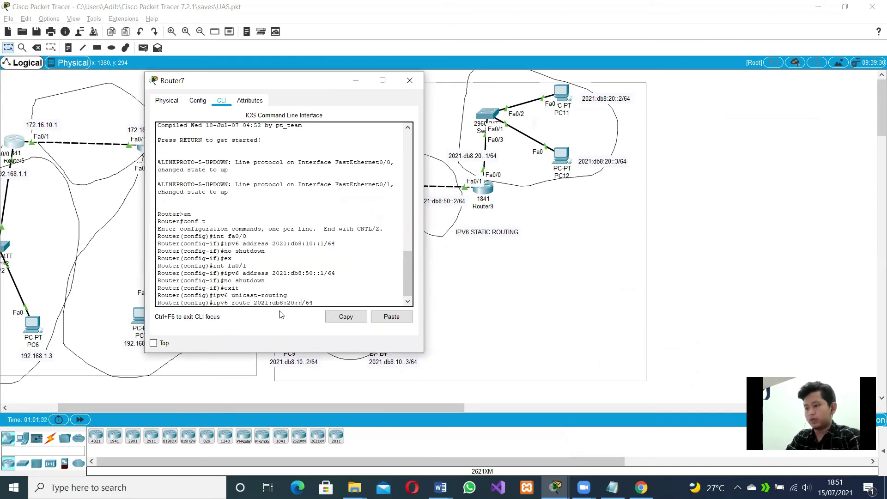
{"action": "type", "text": "0"}
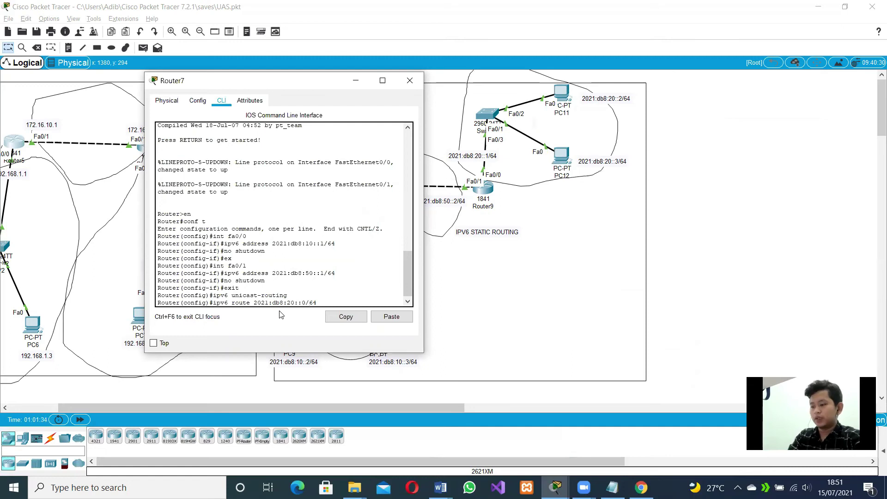
{"action": "key", "text": "End"}
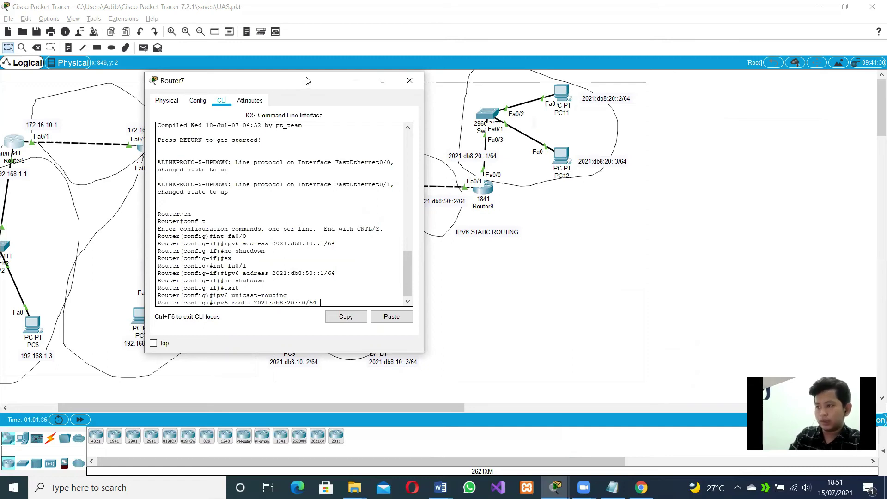
Step: Complete Router7's static route with next hop 2021:db8:50::2, submit the command and close the window
{"action": "left_click_drag", "start_coordinate": [306, 81], "coordinate": [230, 96]}
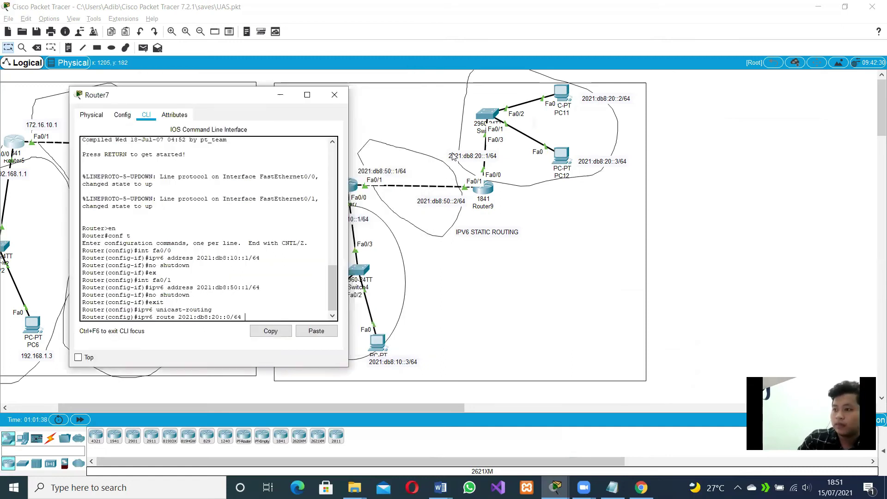
{"action": "left_click", "coordinate": [318, 332]}
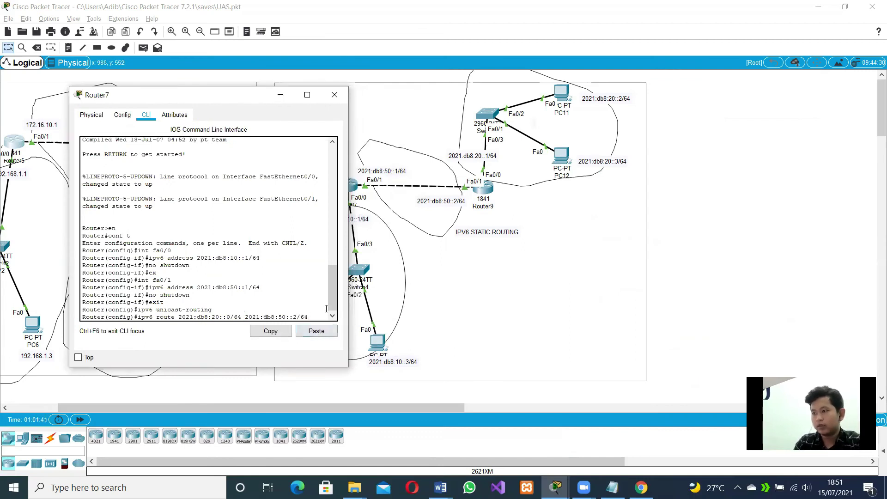
{"action": "key", "text": "BackSpace"}
{"action": "key", "text": "BackSpace"}
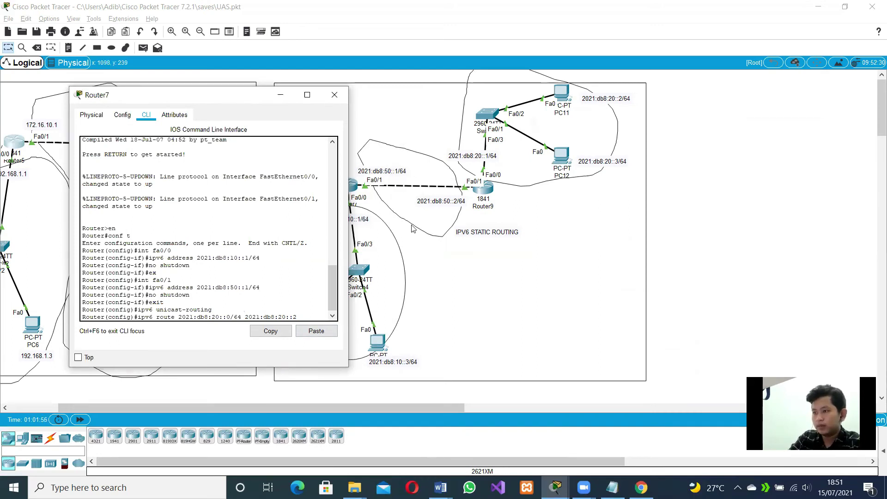
{"action": "left_click", "coordinate": [439, 207]}
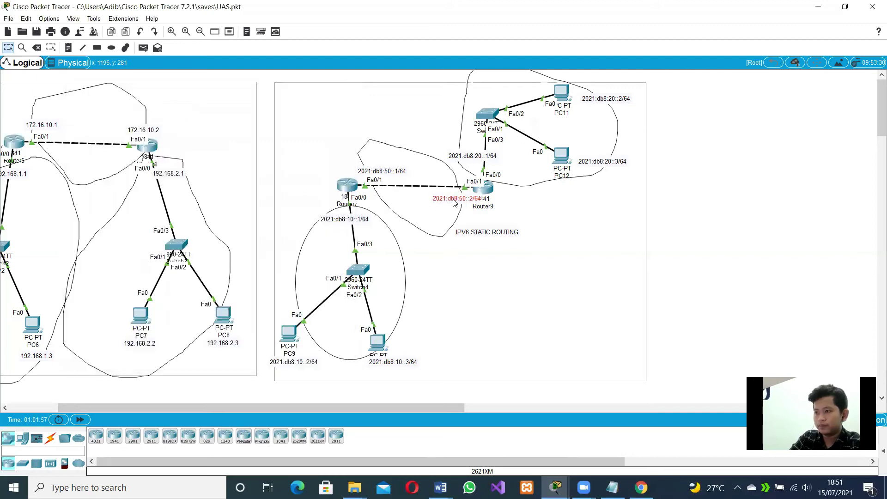
{"action": "left_click", "coordinate": [346, 185]}
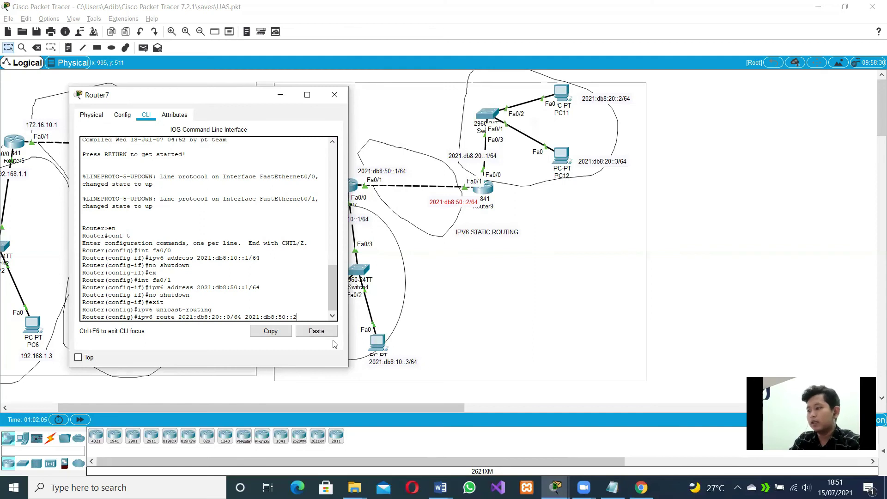
{"action": "key", "text": "Return"}
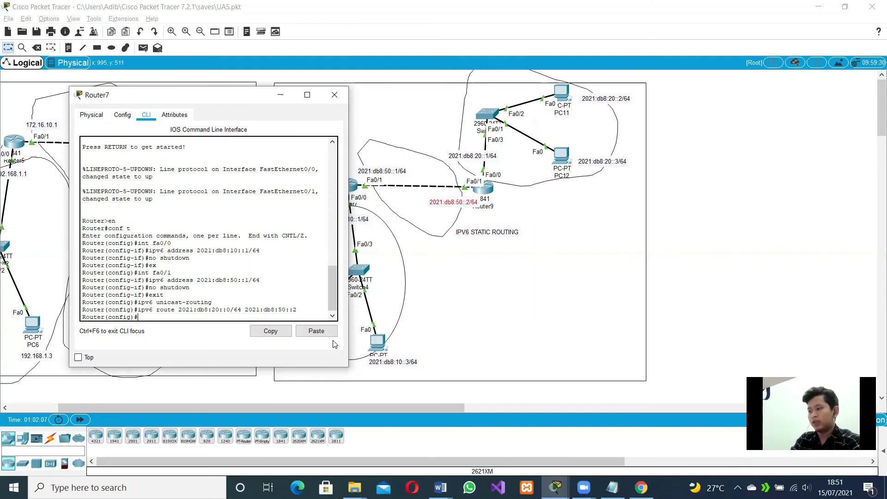
{"action": "left_click", "coordinate": [334, 95]}
Step: Open Router9's CLI at its configuration prompt and place the window clear of the link between the two routers
{"action": "left_click", "coordinate": [485, 190]}
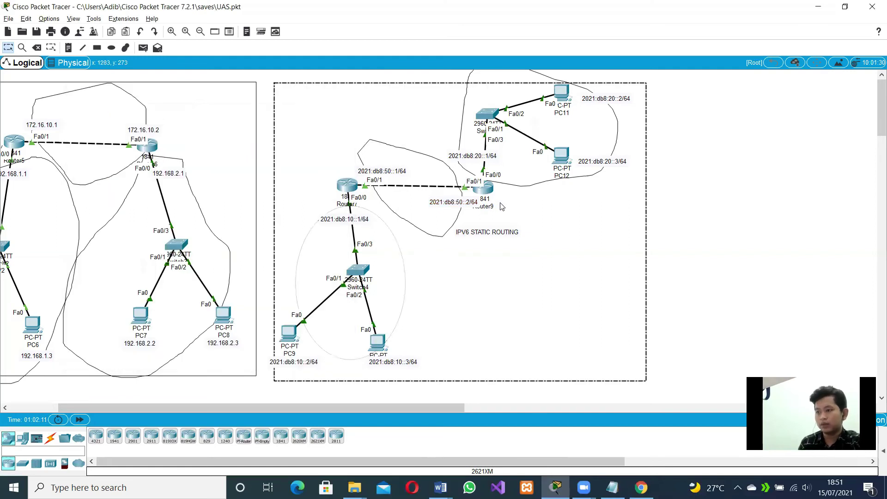
{"action": "left_click_drag", "start_coordinate": [485, 189], "coordinate": [511, 214]}
{"action": "left_click", "coordinate": [484, 204]}
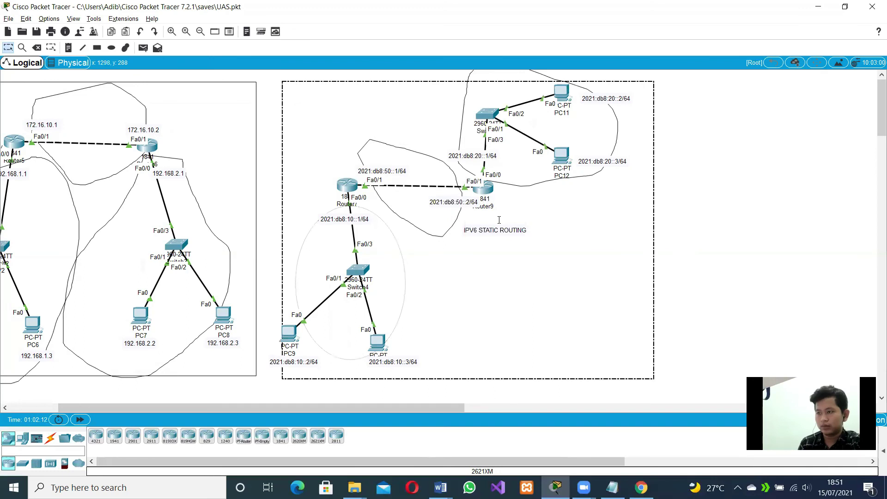
{"action": "left_click", "coordinate": [489, 191]}
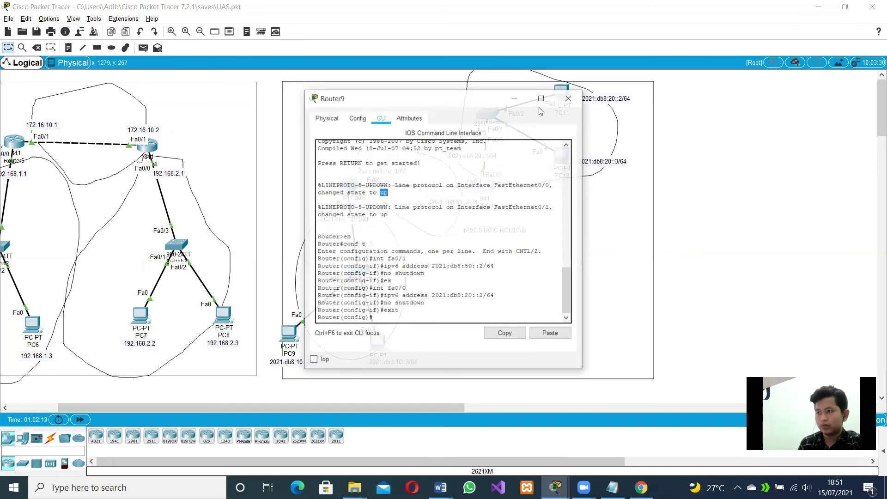
{"action": "left_click", "coordinate": [426, 316]}
{"action": "key", "text": "Return"}
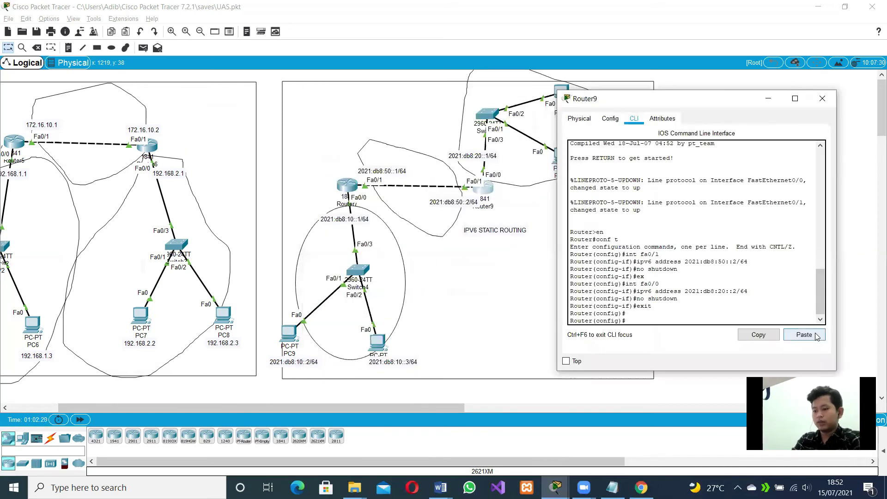
Step: Start an ipv6 route command in Router9's CLI and paste the copied address 2021:db8:50::2/64 after it
{"action": "type", "text": "ipv"}
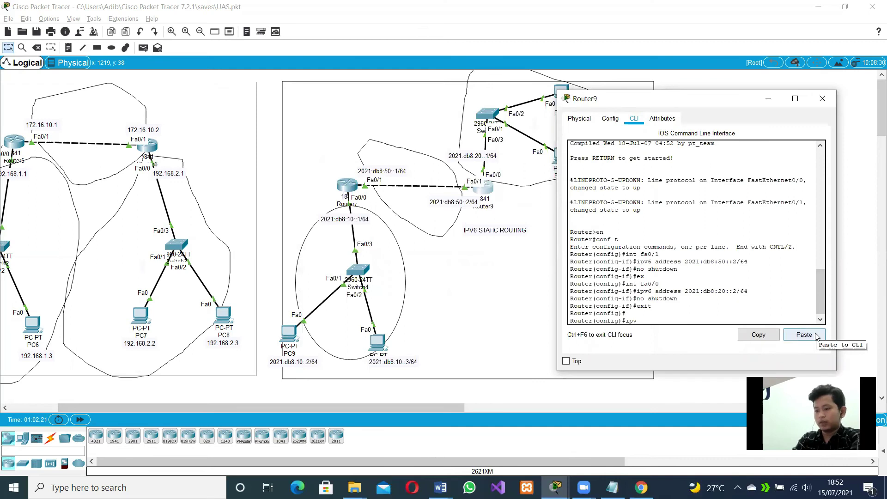
{"action": "type", "text": "6 addre"}
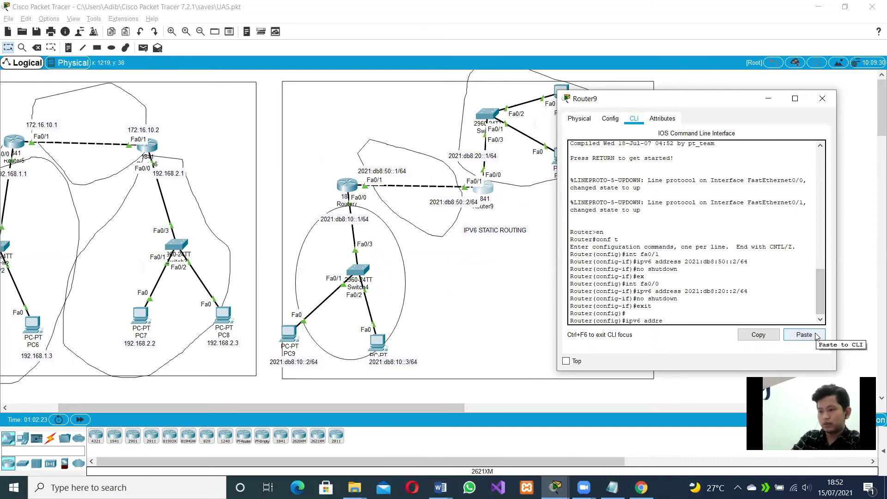
{"action": "key", "text": "BackSpace"}
{"action": "key", "text": "BackSpace"}
{"action": "key", "text": "BackSpace"}
{"action": "key", "text": "BackSpace"}
{"action": "type", "text": "route"}
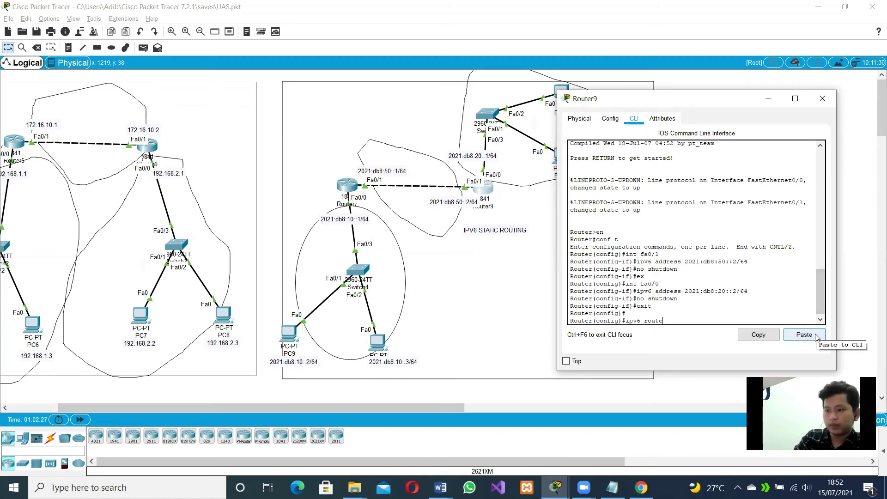
{"action": "left_click", "coordinate": [815, 336]}
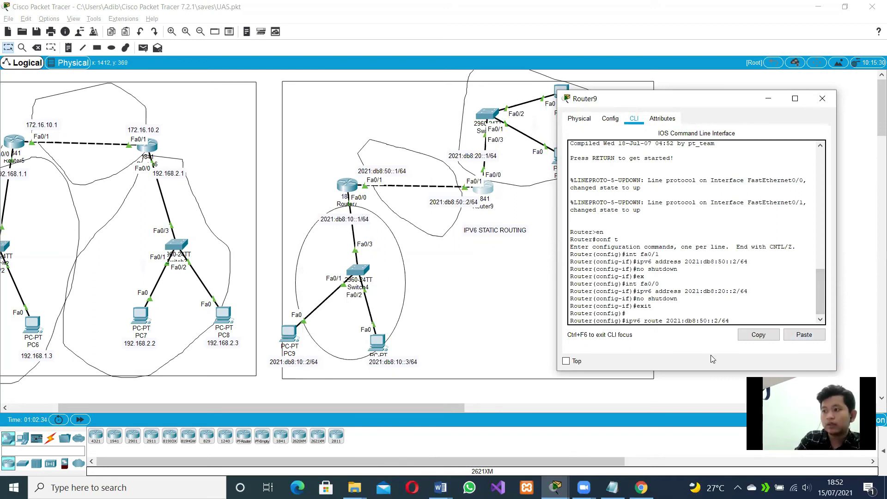
Step: Edit the pasted address in Router9's route command into the destination network 2021:db8:10::0/64
{"action": "key", "text": "Left"}
{"action": "key", "text": "Left"}
{"action": "key", "text": "Left"}
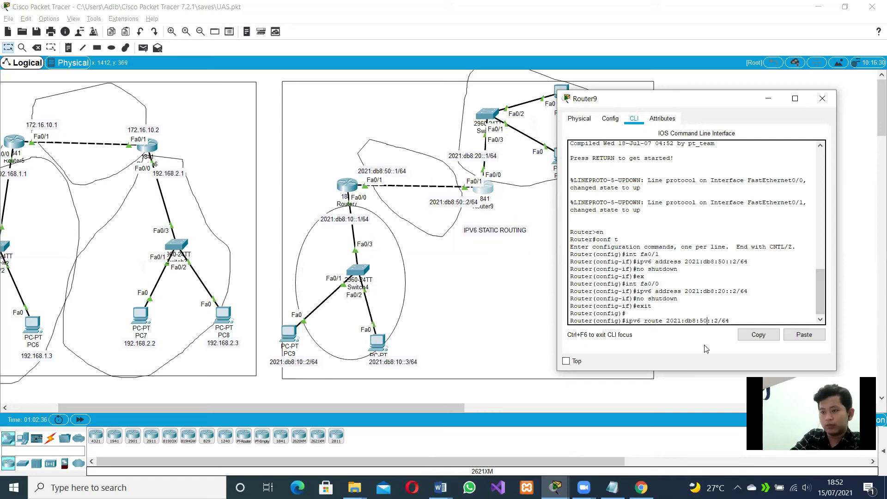
{"action": "key", "text": "Left"}
{"action": "key", "text": "Left"}
{"action": "key", "text": "Left"}
{"action": "key", "text": "Left"}
{"action": "key", "text": "BackSpace"}
{"action": "type", "text": "1"}
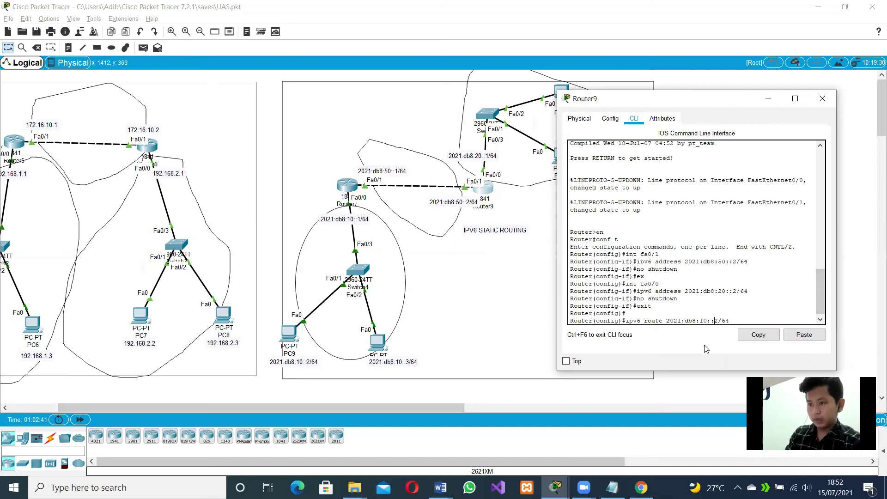
{"action": "key", "text": "Right"}
{"action": "key", "text": "Right"}
{"action": "key", "text": "Right"}
{"action": "key", "text": "Right"}
{"action": "key", "text": "BackSpace"}
{"action": "type", "text": "0"}
{"action": "key", "text": "Right"}
{"action": "key", "text": "Right"}
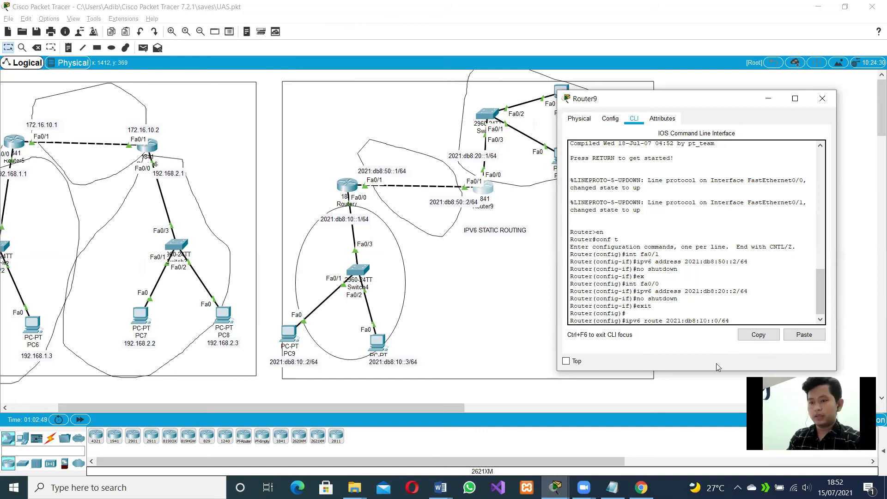
Step: Complete Router9's static route with next hop 2021:db8:50::1, without a prefix length, and submit the command
{"action": "left_click", "coordinate": [804, 335]}
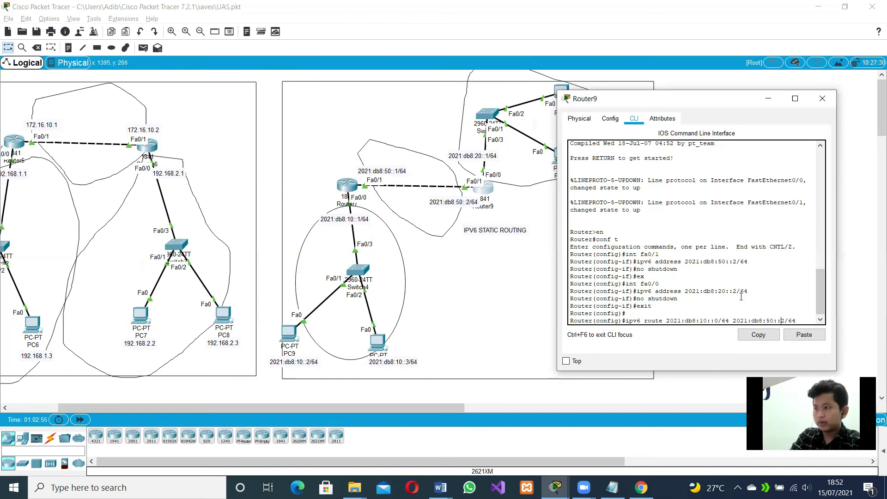
{"action": "key", "text": "Left"}
{"action": "key", "text": "Left"}
{"action": "key", "text": "Left"}
{"action": "key", "text": "BackSpace"}
{"action": "type", "text": "1"}
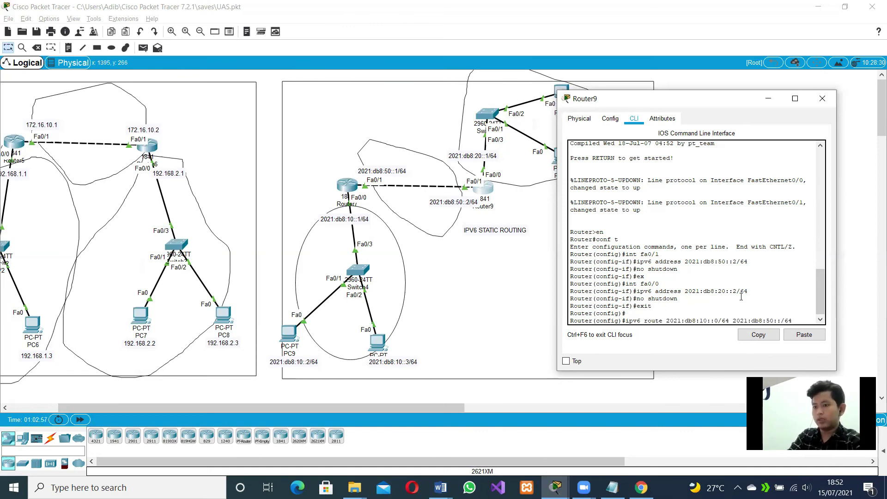
{"action": "key", "text": "Right"}
{"action": "key", "text": "BackSpace"}
{"action": "key", "text": "BackSpace"}
{"action": "key", "text": "BackSpace"}
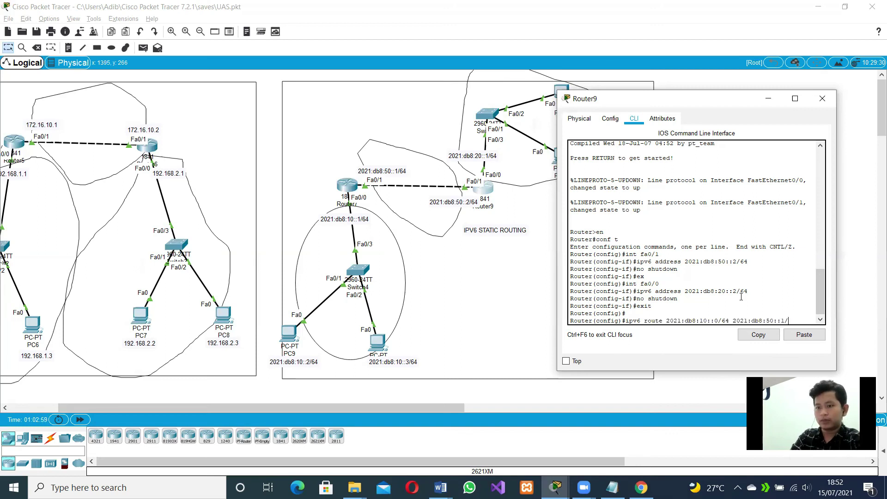
{"action": "key", "text": "Return"}
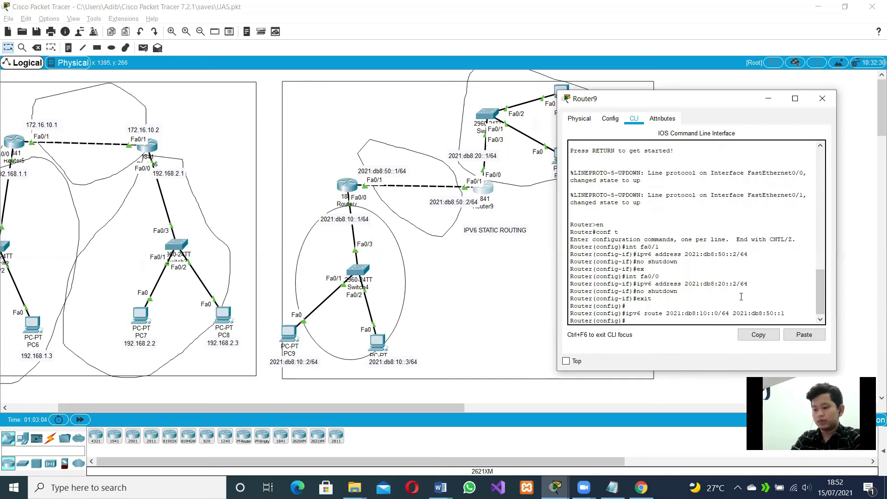
Step: Enable IPv6 routing on Router9 with the ipv6 unicast-routing command
{"action": "type", "text": "ipv6"}
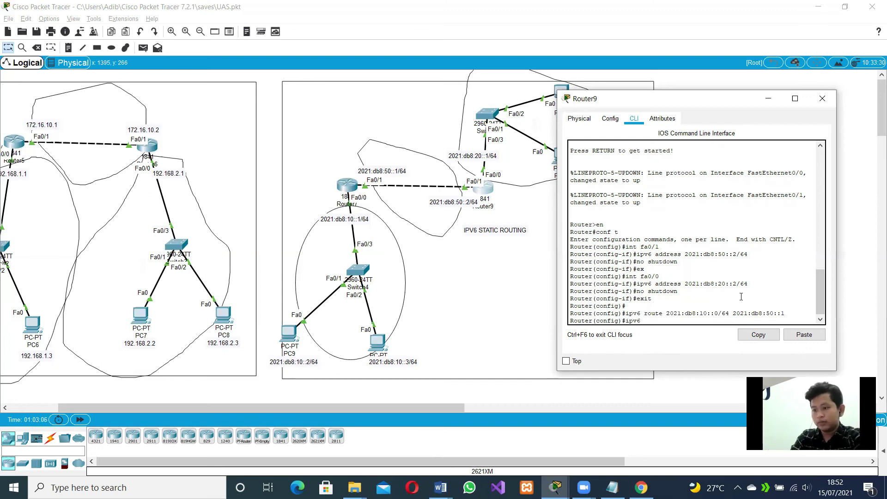
{"action": "type", "text": " unicast"}
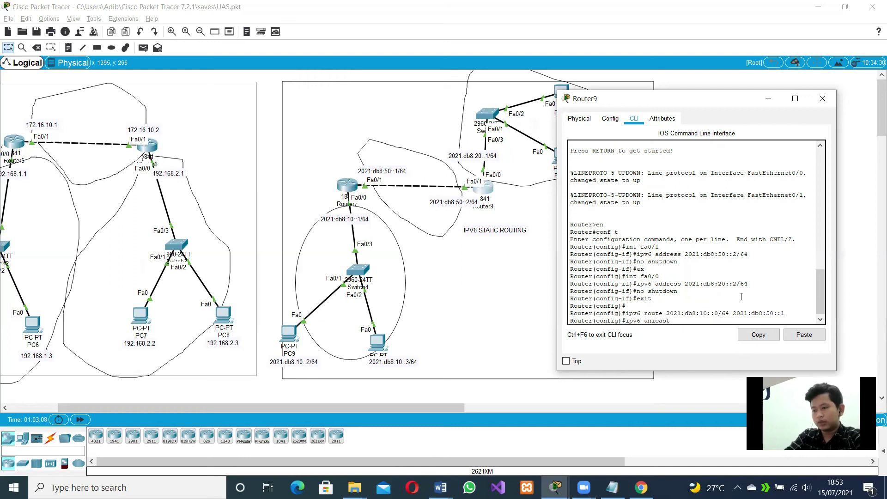
{"action": "type", "text": "-routing"}
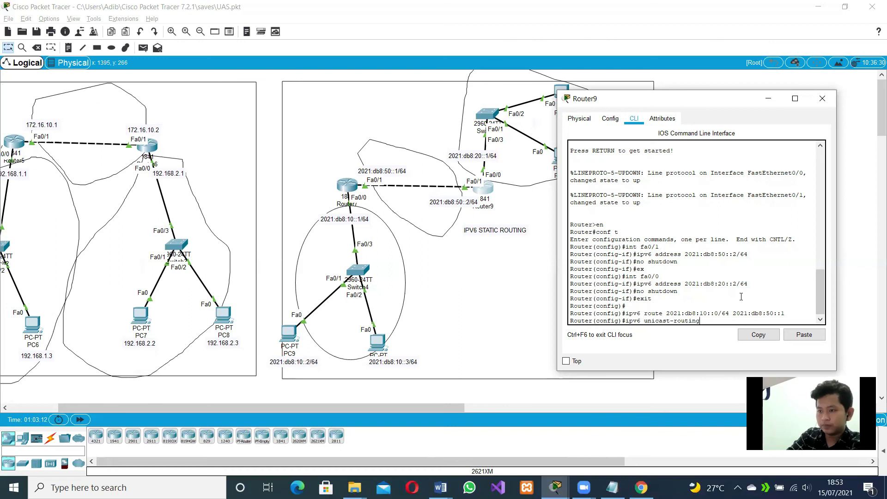
{"action": "key", "text": "Return"}
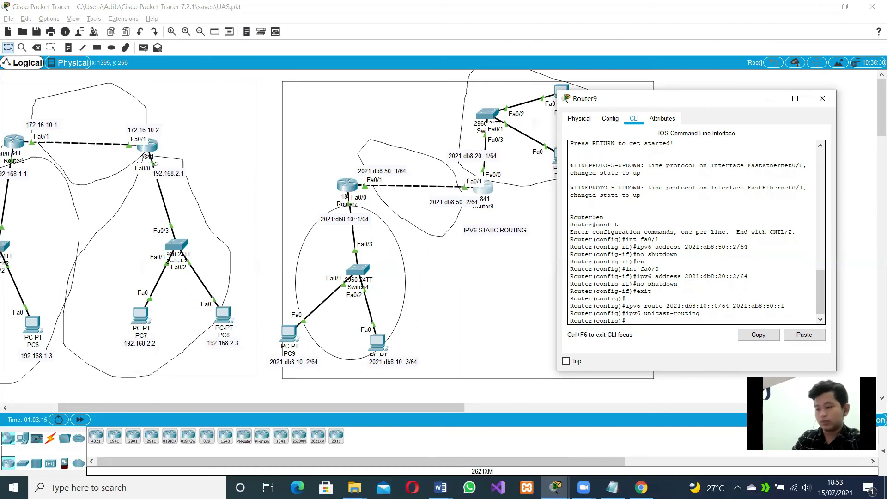
Step: Exit configuration mode on Router9 and display its IPv6 routing table with show ipv6 route
{"action": "type", "text": "e"}
{"action": "type", "text": "x"}
{"action": "key", "text": "Return"}
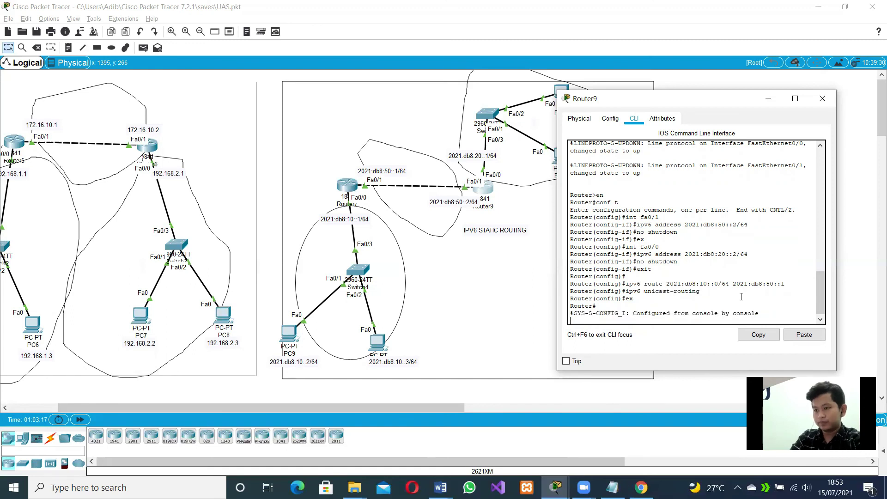
{"action": "key", "text": "Return"}
{"action": "type", "text": "sh"}
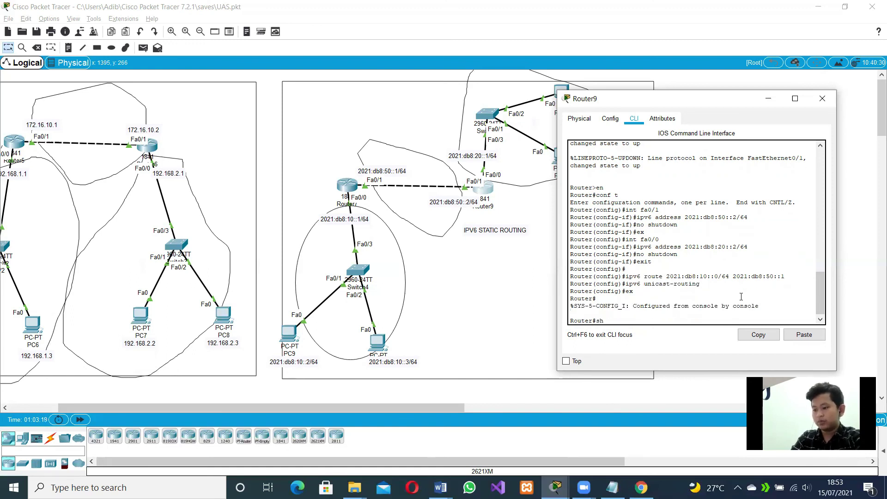
{"action": "type", "text": "ow"}
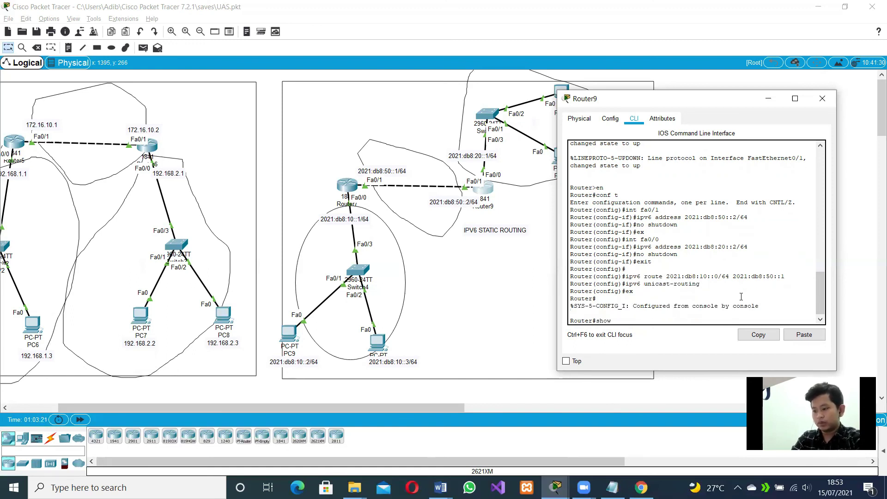
{"action": "type", "text": " ipv6"}
{"action": "key", "text": "Return"}
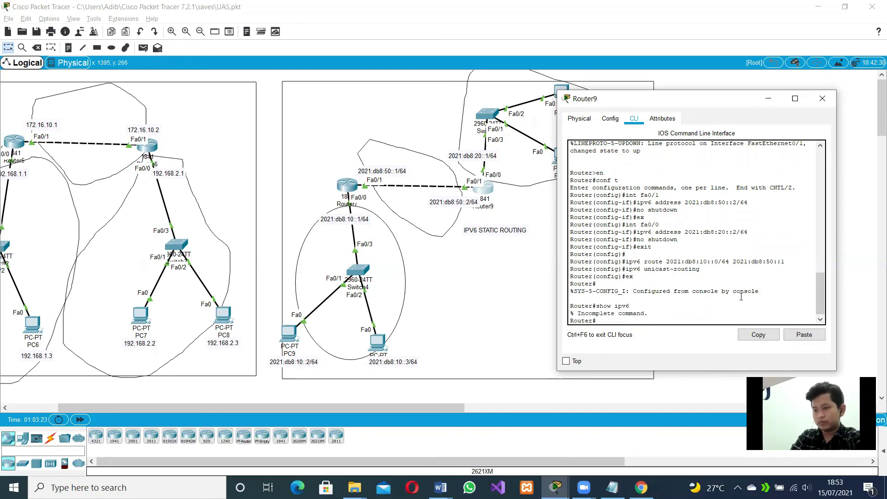
{"action": "key", "text": "Up"}
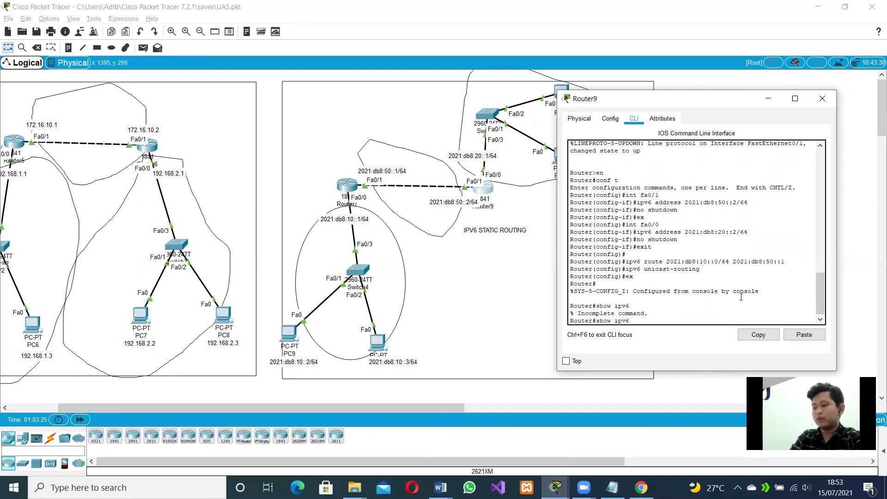
{"action": "type", "text": "route"}
{"action": "key", "text": "Return"}
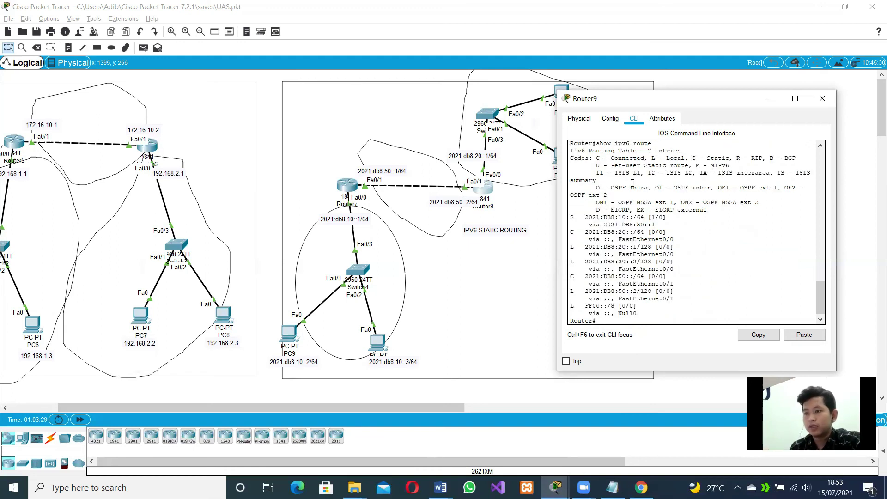
Step: Highlight part of Router9's routing table and place the CLI window clear of the PC11 and PC12 network
{"action": "left_click_drag", "start_coordinate": [580, 215], "coordinate": [658, 310]}
{"action": "double_click", "coordinate": [654, 268]}
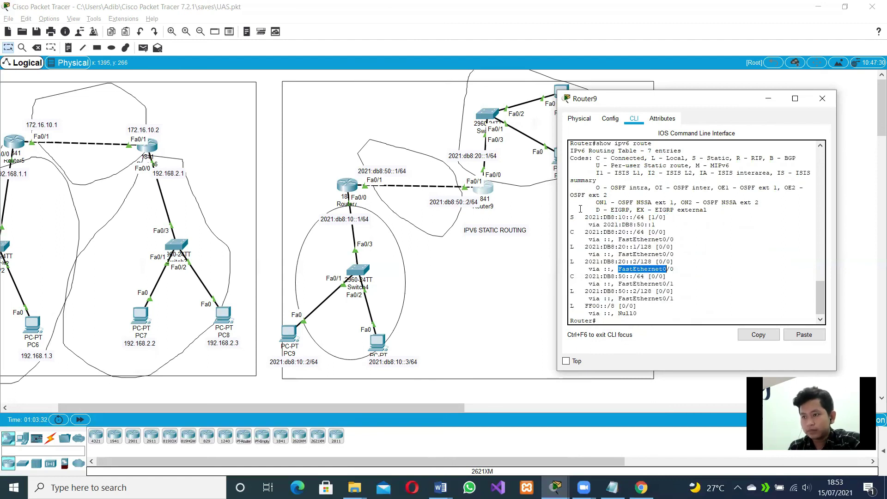
{"action": "left_click_drag", "start_coordinate": [629, 102], "coordinate": [652, 143]}
{"action": "left_click", "coordinate": [496, 195]}
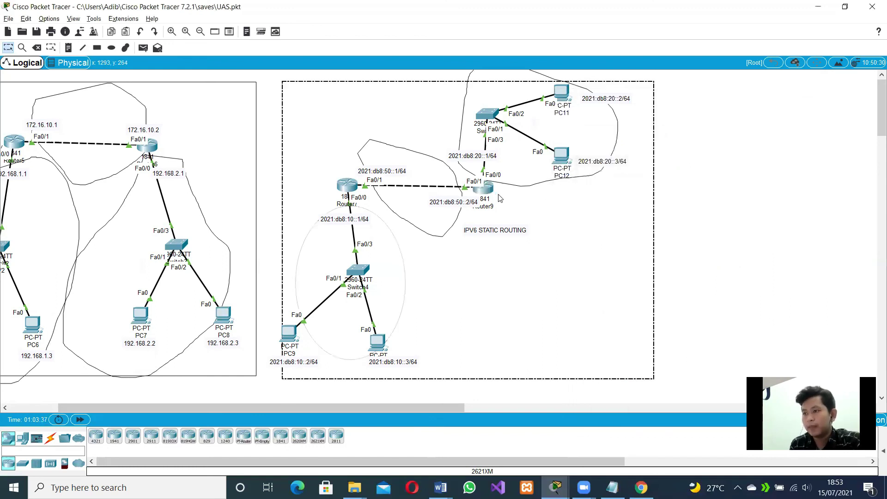
{"action": "left_click_drag", "start_coordinate": [500, 192], "coordinate": [493, 193]}
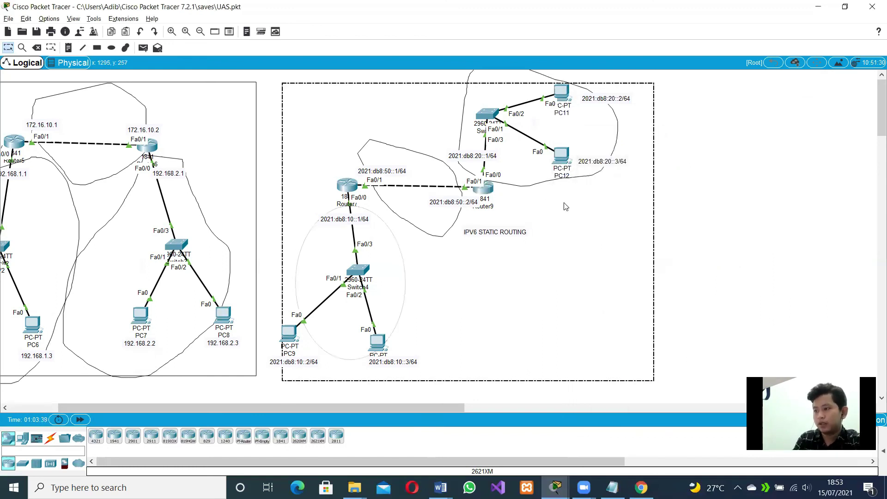
{"action": "key", "text": "alt+Tab"}
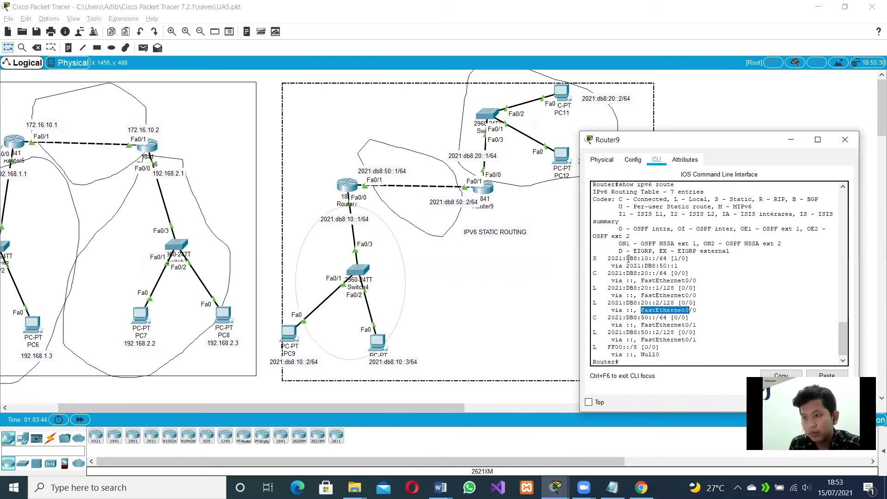
Step: Highlight Router9's static route to 2021:DB8:10::/64 and its next hop 2021:DB8:50::1, and close the window
{"action": "left_click_drag", "start_coordinate": [608, 259], "coordinate": [685, 263]}
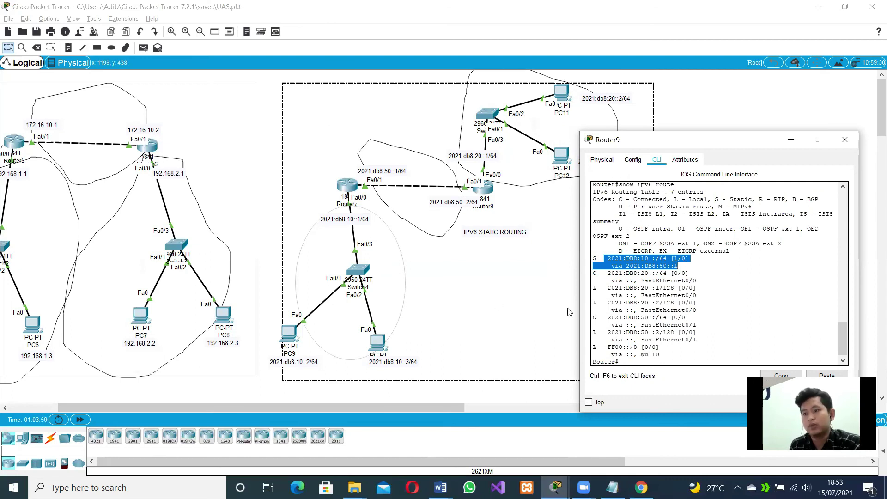
{"action": "left_click", "coordinate": [663, 267]}
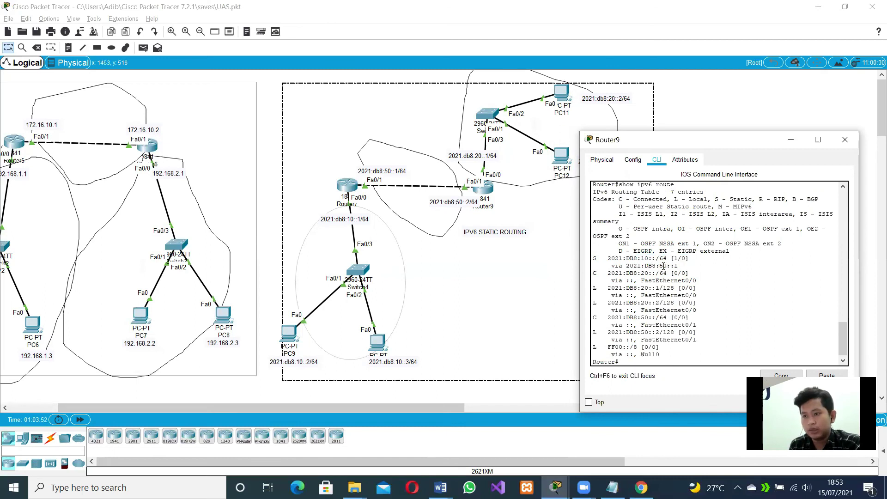
{"action": "left_click_drag", "start_coordinate": [678, 266], "coordinate": [622, 265]}
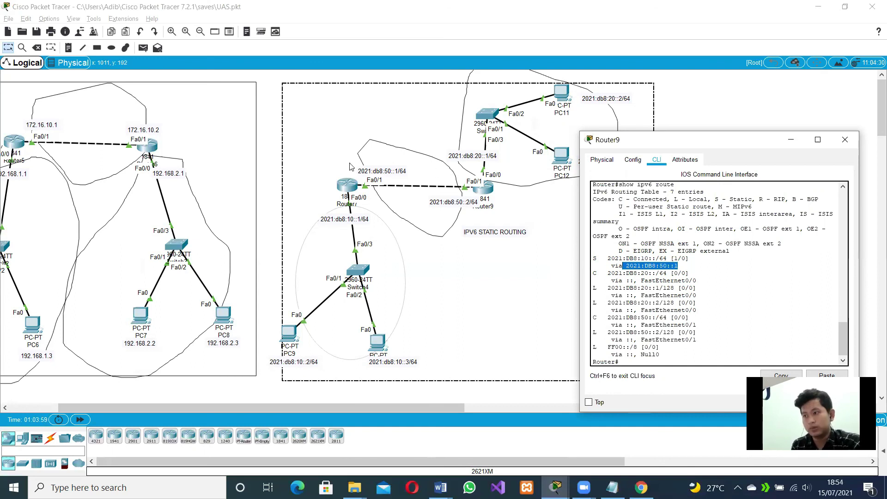
{"action": "left_click", "coordinate": [844, 139]}
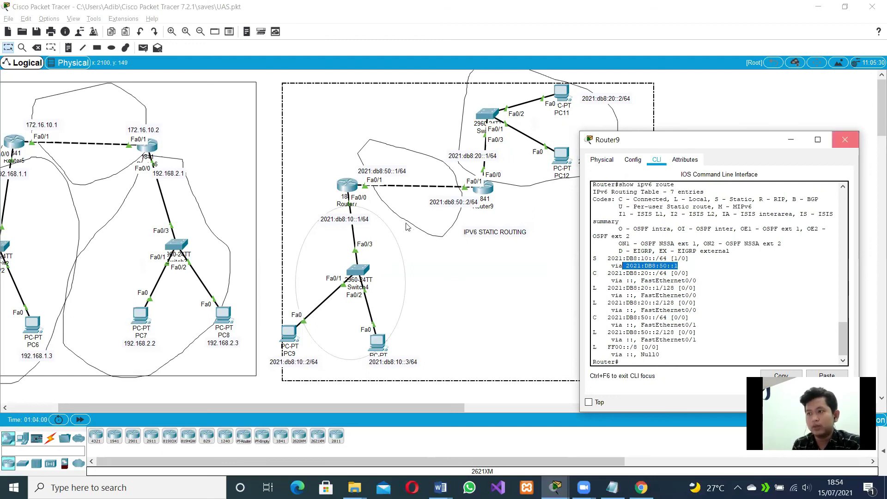
Step: Open Router7's CLI, exit configuration mode and display its IPv6 routing table with show ipv6 route
{"action": "left_click", "coordinate": [343, 185]}
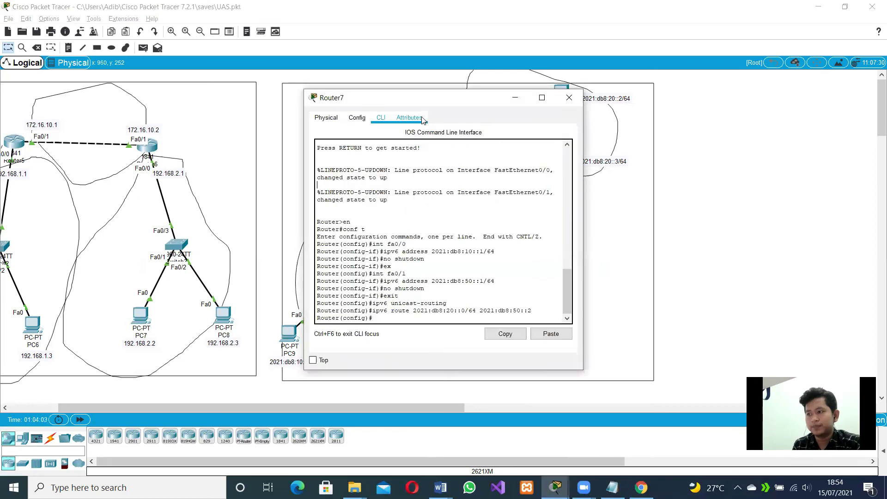
{"action": "type", "text": "ex"}
{"action": "key", "text": "Return"}
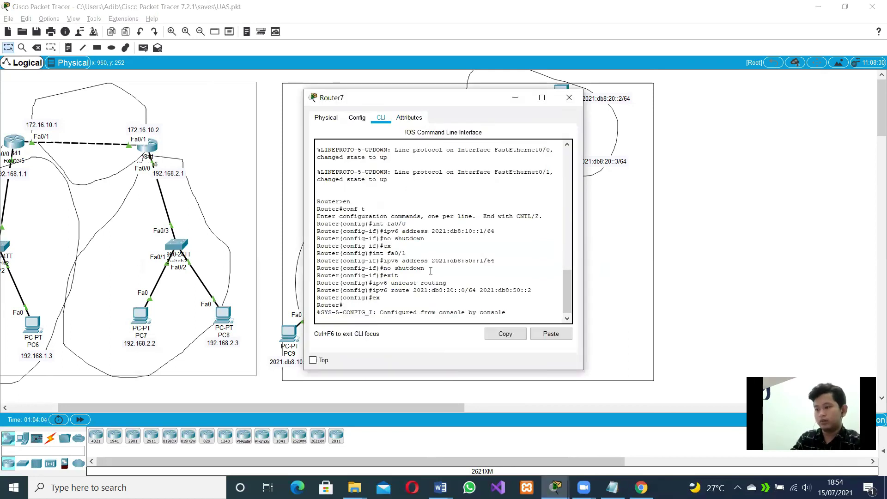
{"action": "key", "text": "Return"}
{"action": "type", "text": "sho"}
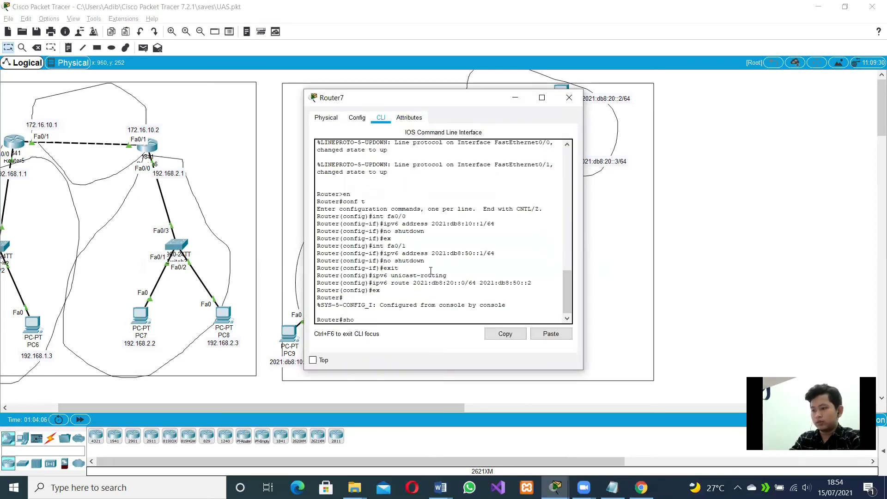
{"action": "type", "text": "w ipv6"}
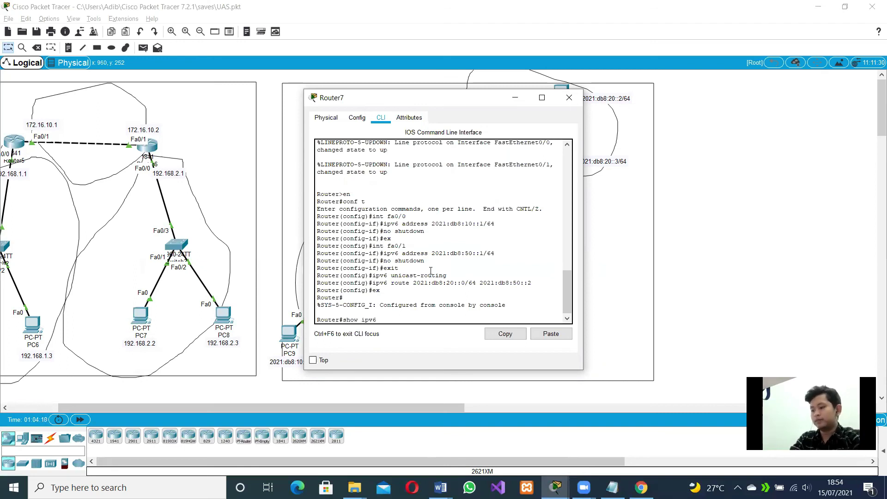
{"action": "type", "text": " ruo"}
{"action": "type", "text": "te"}
{"action": "key", "text": "Return"}
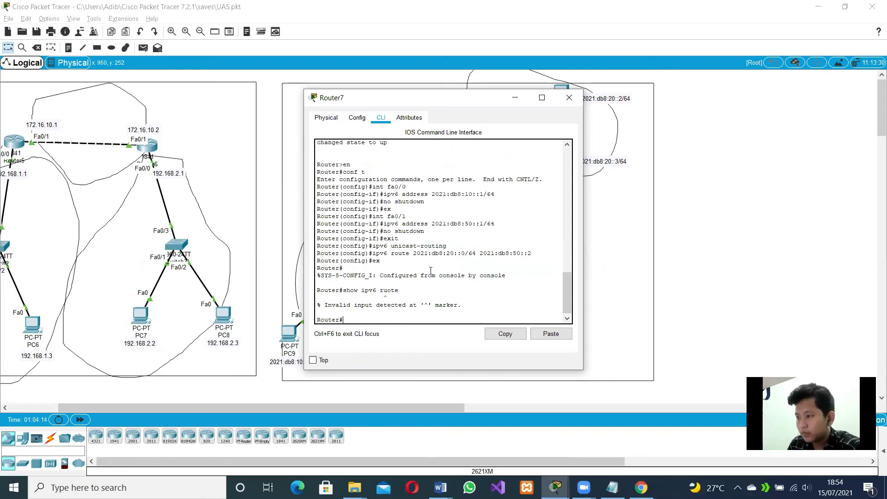
{"action": "key", "text": "Up"}
{"action": "key", "text": "Left"}
{"action": "key", "text": "BackSpace"}
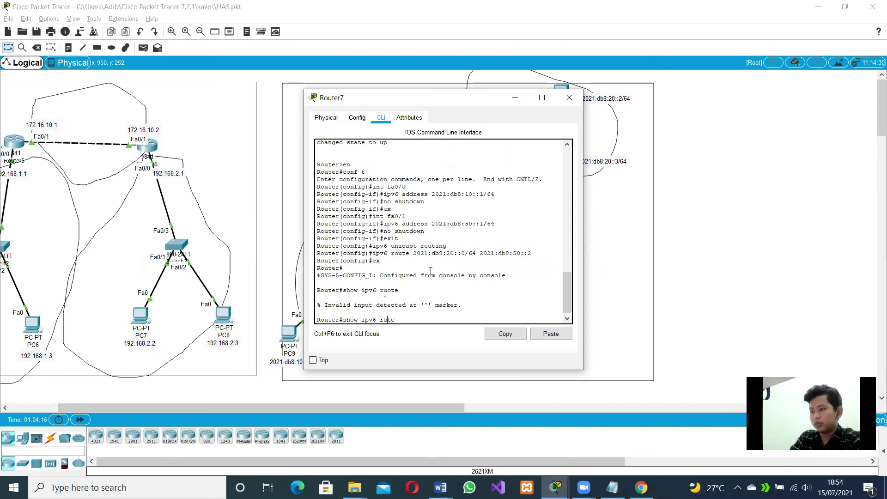
{"action": "type", "text": "ou"}
{"action": "key", "text": "Return"}
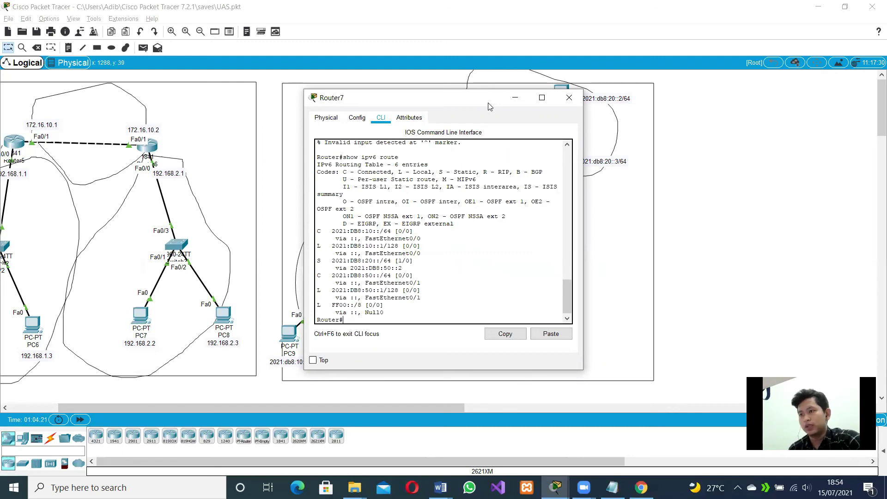
Step: Move Router7's window clear of Router9's network and highlight the static route to 2021:DB8:20::/64 and its next hop
{"action": "left_click_drag", "start_coordinate": [490, 107], "coordinate": [297, 76]}
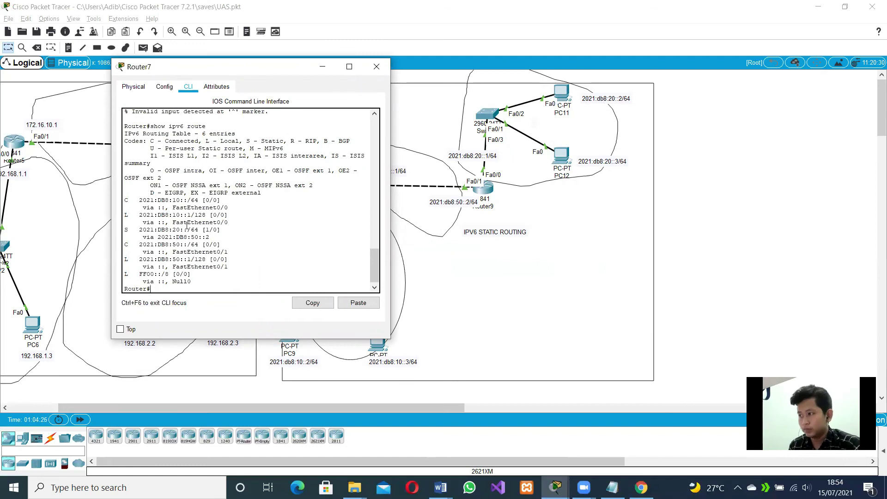
{"action": "left_click_drag", "start_coordinate": [136, 230], "coordinate": [222, 231]}
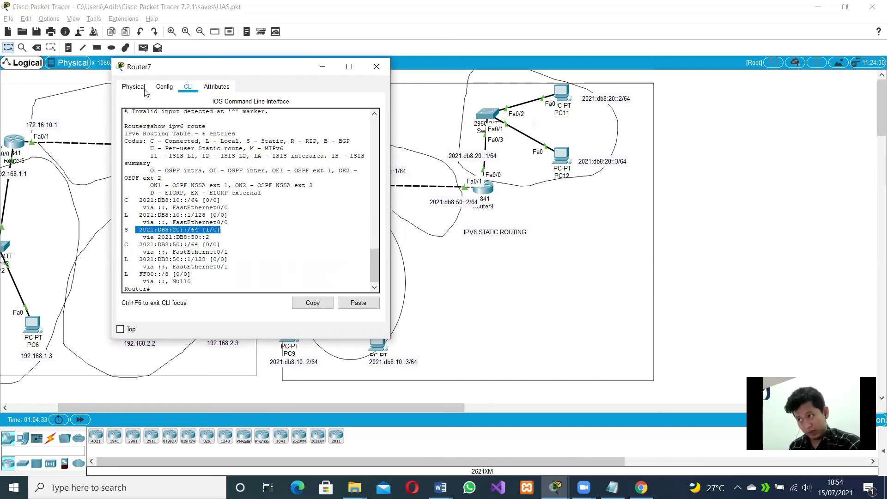
{"action": "left_click_drag", "start_coordinate": [190, 71], "coordinate": [168, 96]}
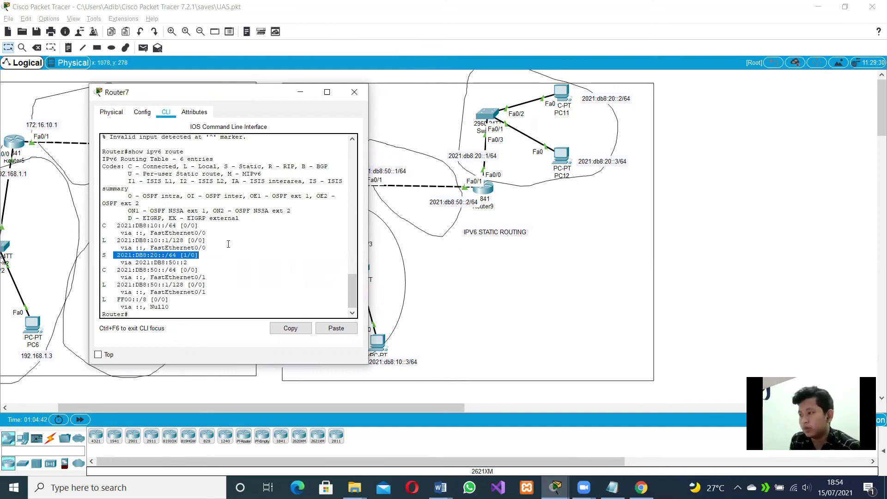
{"action": "left_click_drag", "start_coordinate": [187, 263], "coordinate": [131, 259]}
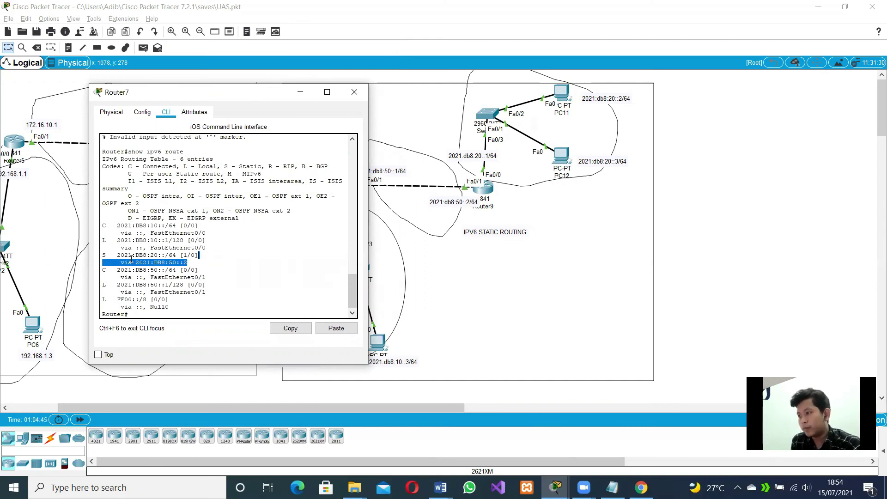